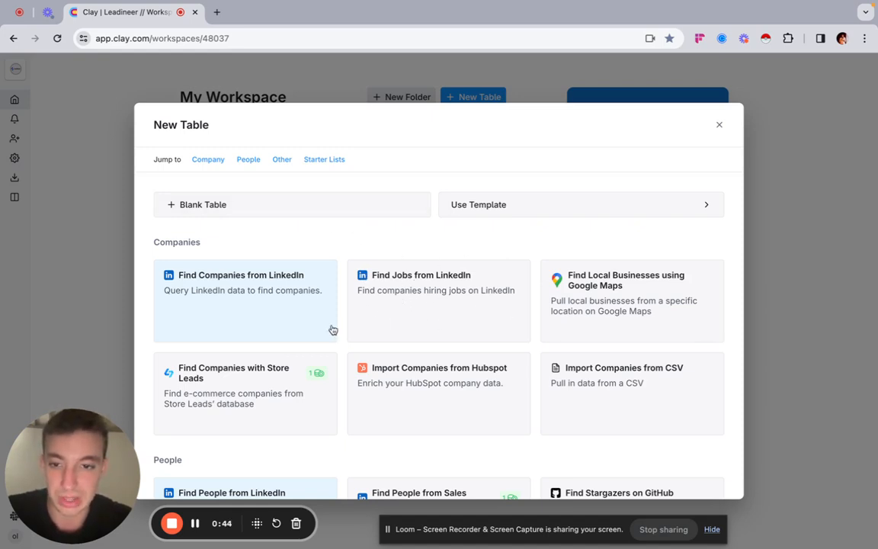
Step: Start a new table from a LinkedIn jobs search and include Marketing as the job title
click(440, 306)
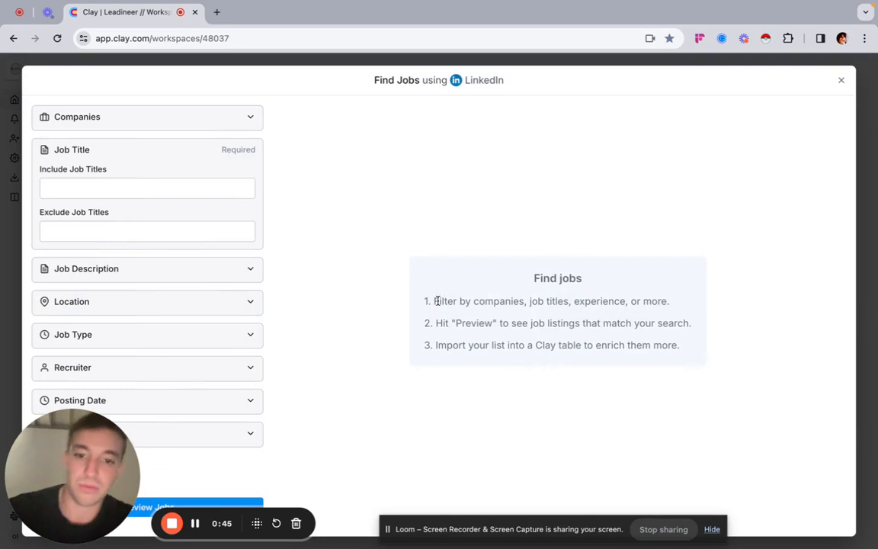
click(99, 187)
text(Mar)
click(127, 208)
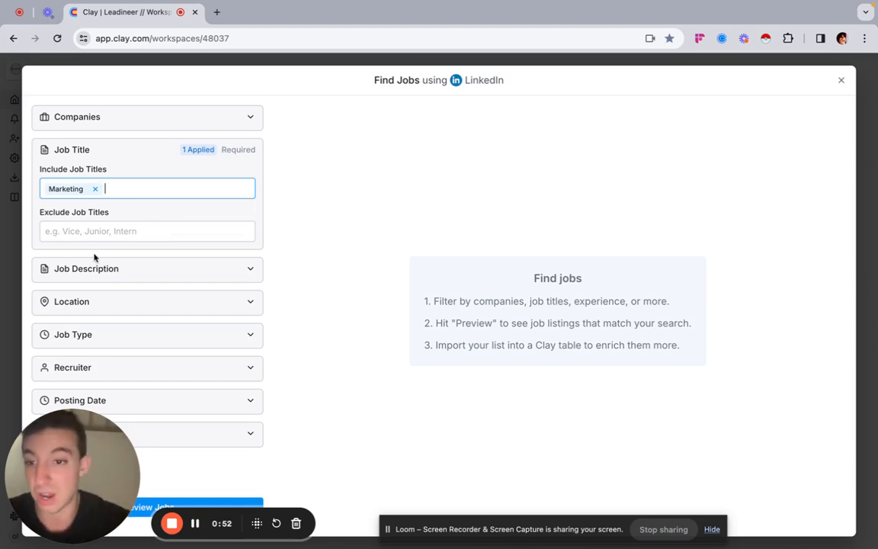
Step: Exclude the job titles Intern and Assistant from the job search
click(96, 232)
text(Inte)
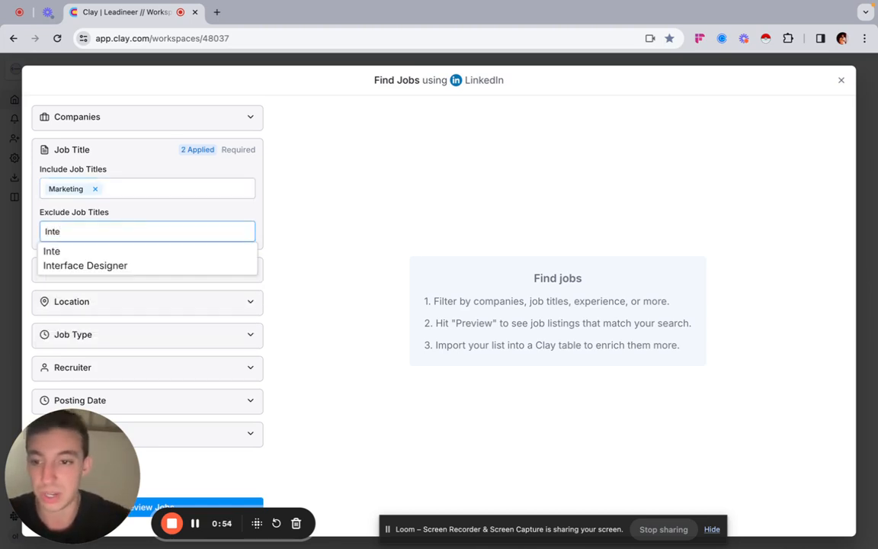
text(rn)
click(113, 252)
text(Assista)
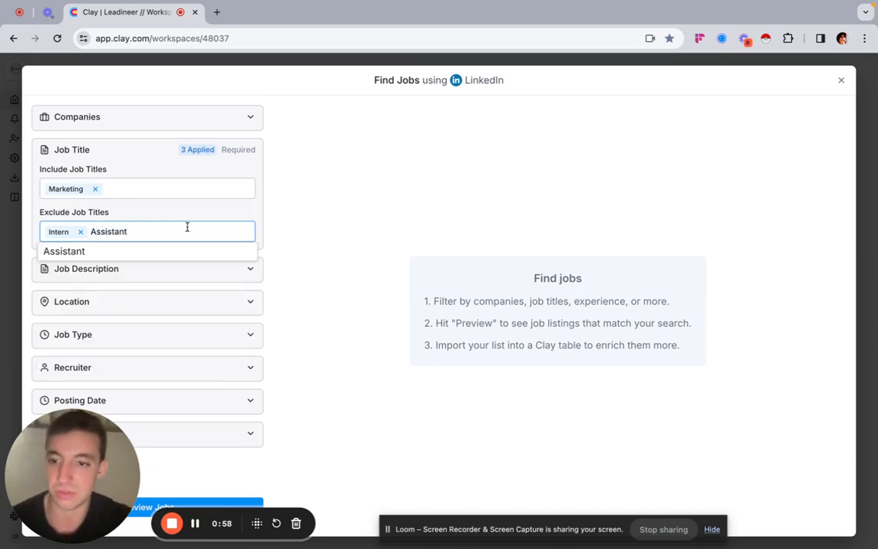
click(169, 254)
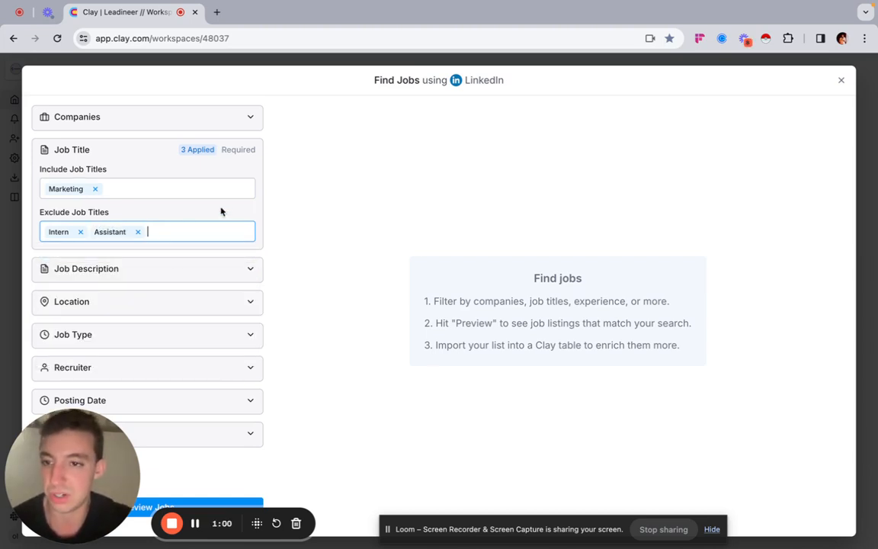
click(138, 282)
click(148, 273)
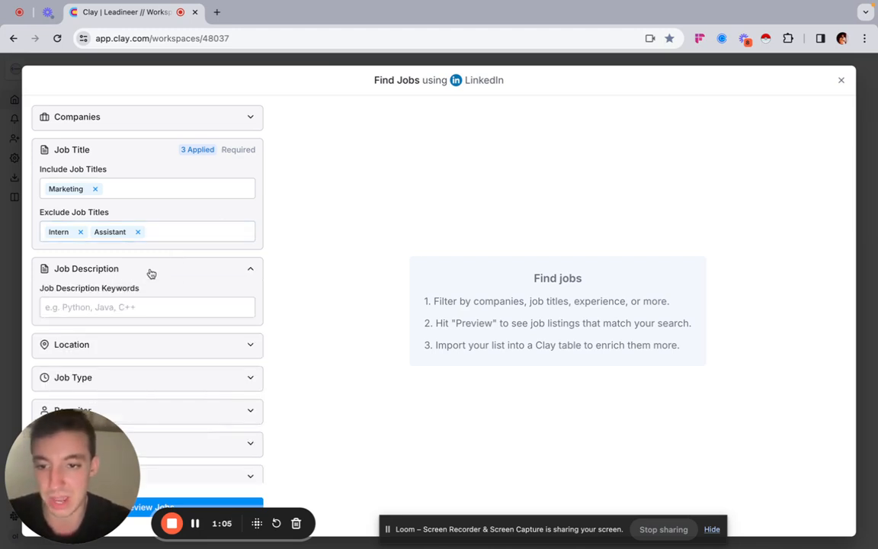
click(240, 266)
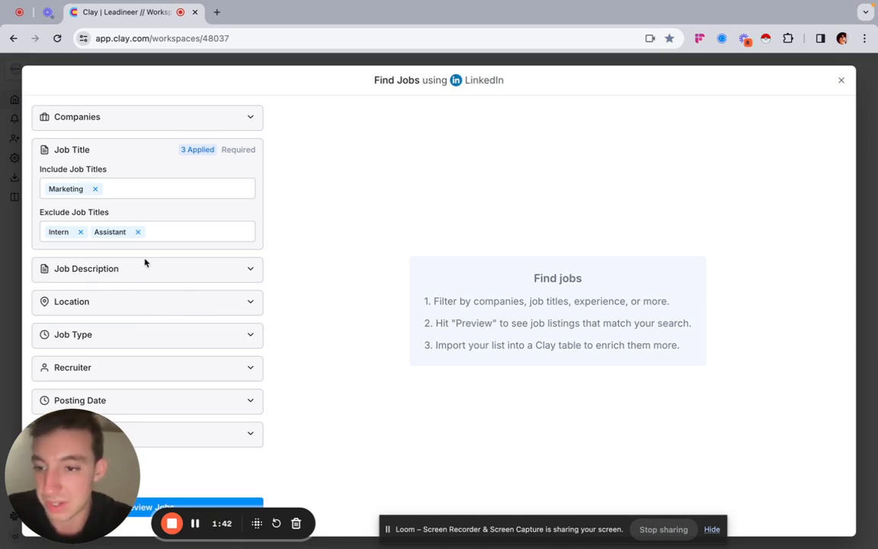
Step: Restrict the job search location to the United States
click(105, 309)
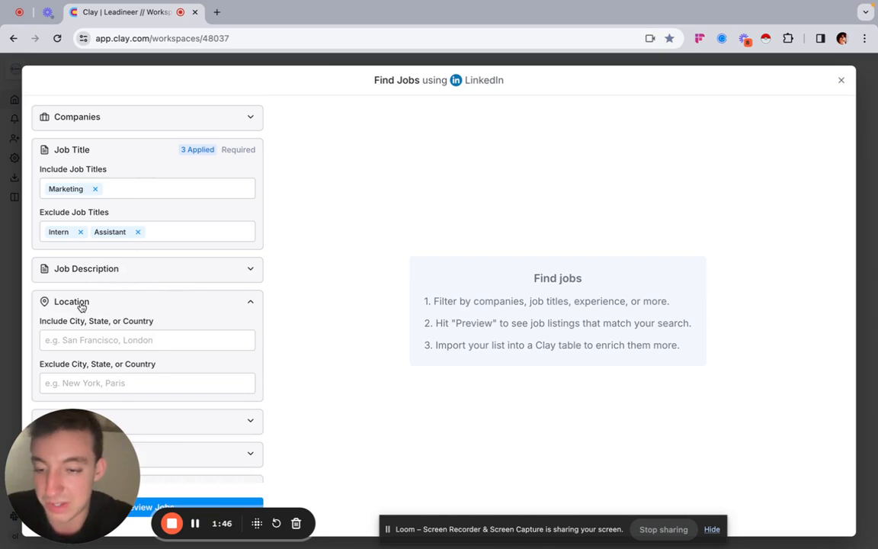
click(109, 339)
text(Unit)
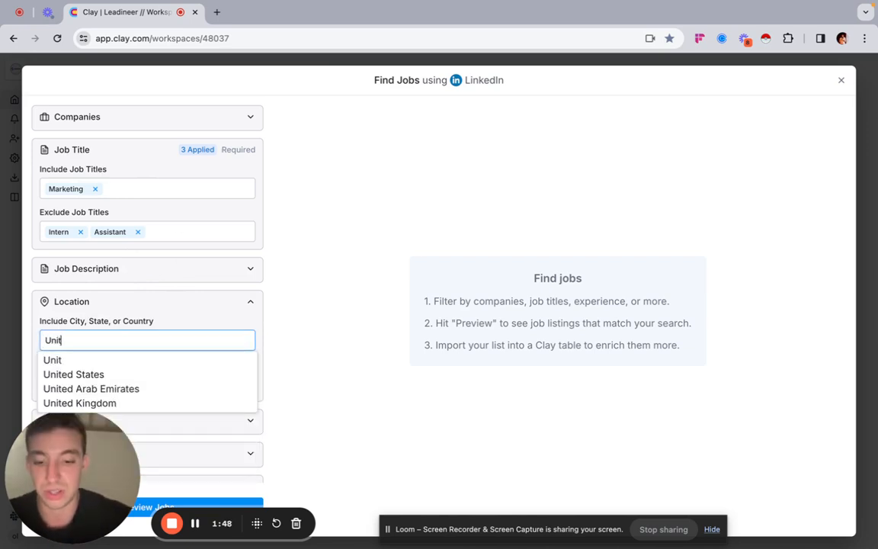
text(ed)
click(122, 373)
scroll(196, 367, down, 1)
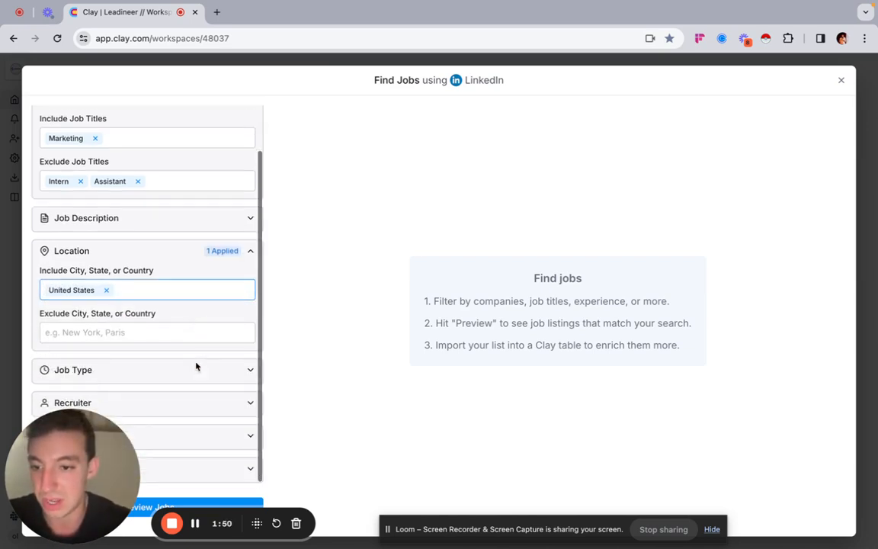
drag(71, 408, 411, 291)
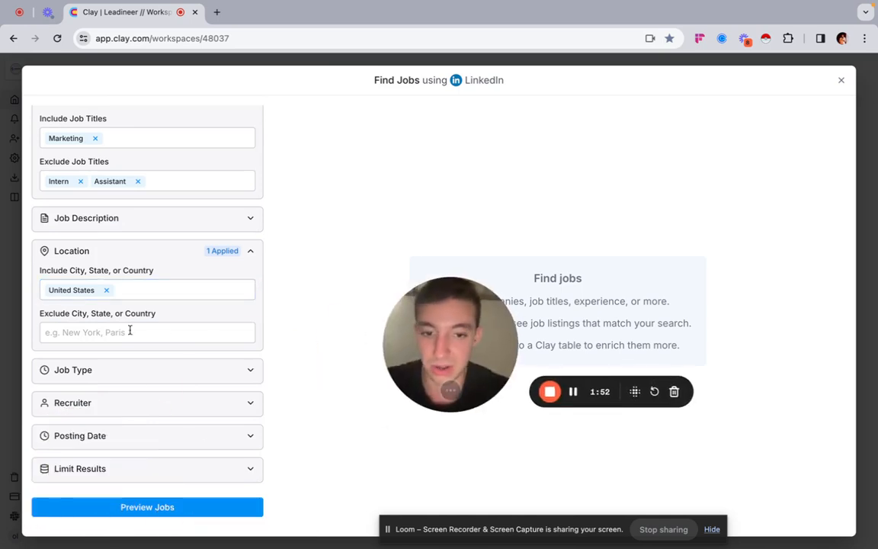
click(192, 404)
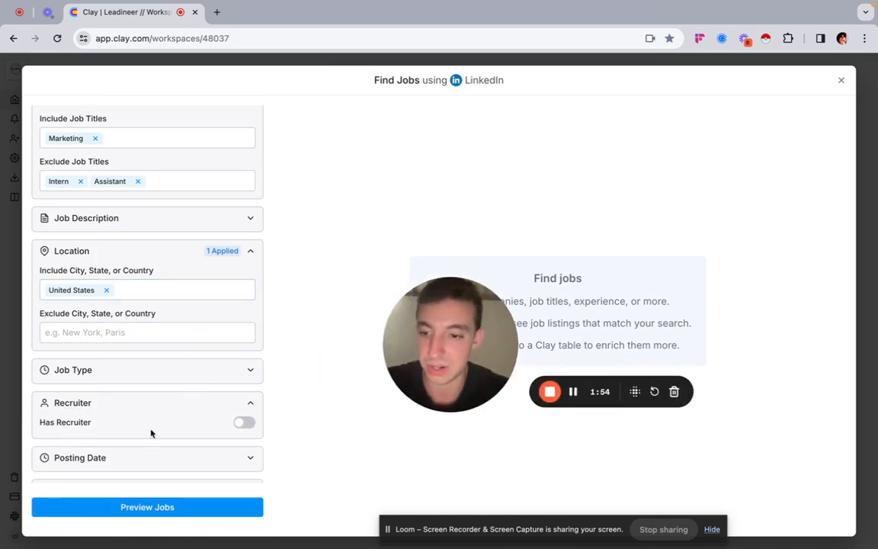
click(248, 403)
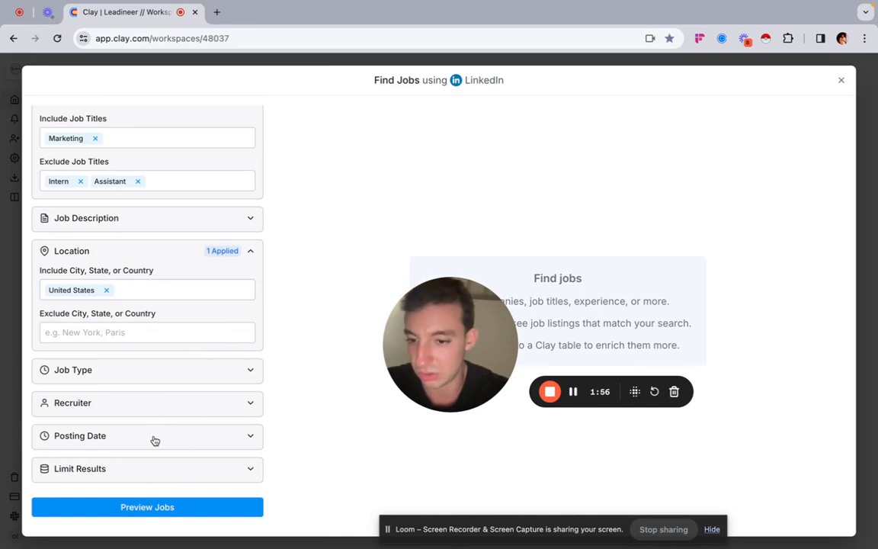
Step: Set the posting date filter to 40 days since posted
click(155, 440)
scroll(152, 419, down, 1)
click(90, 435)
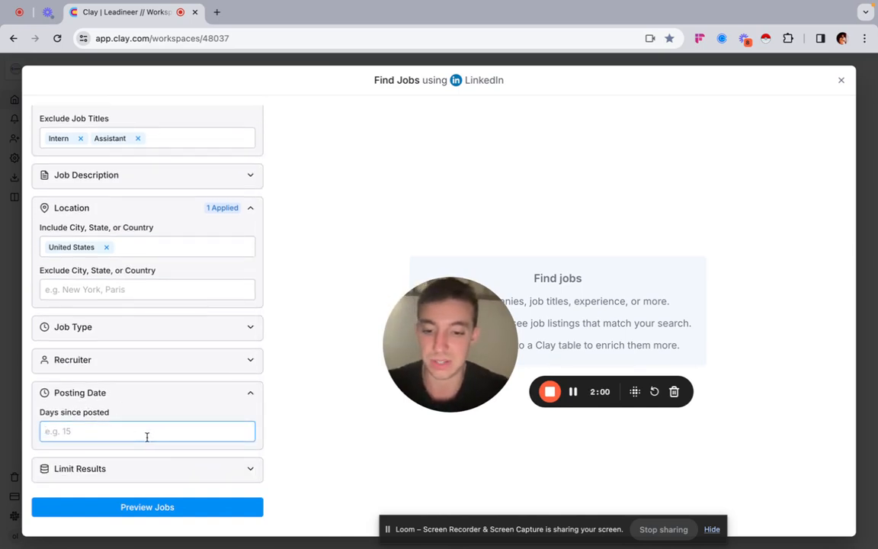
text(40)
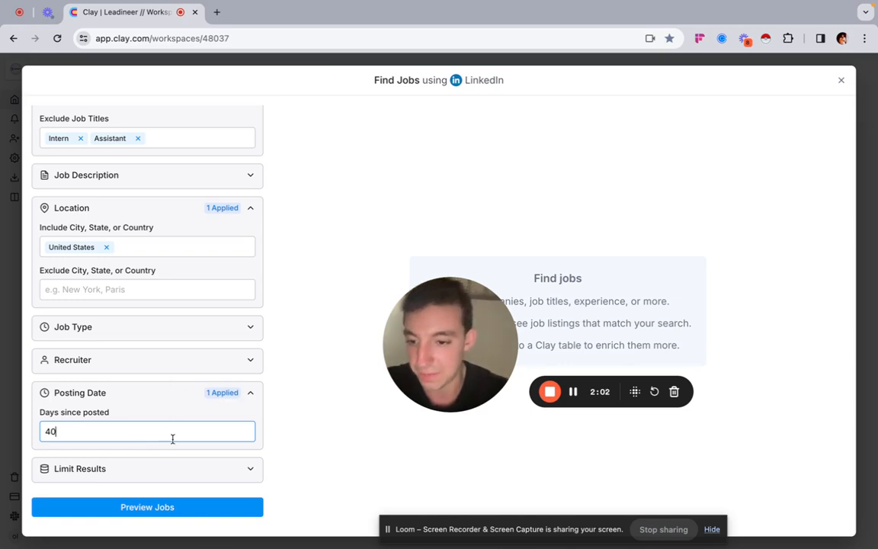
Step: Check the result limit option and preview the jobs matching the filters
click(143, 470)
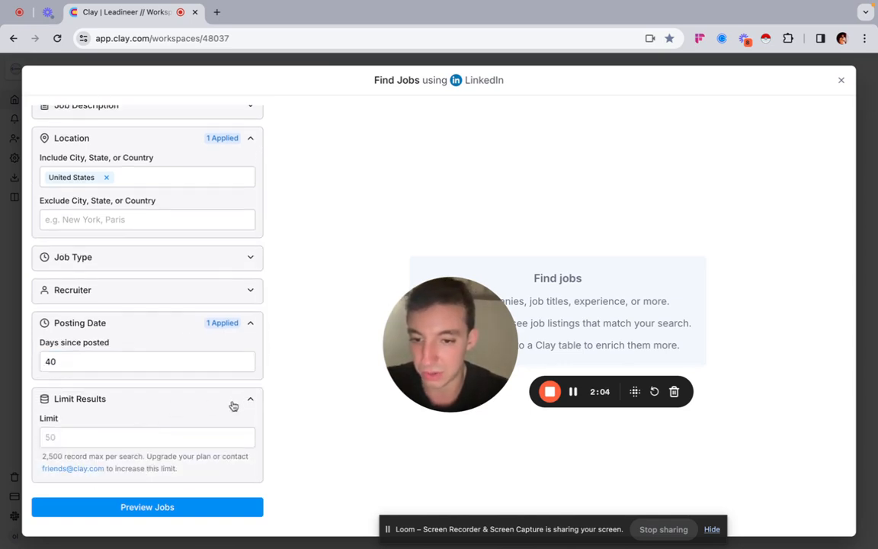
scroll(209, 398, up, 5)
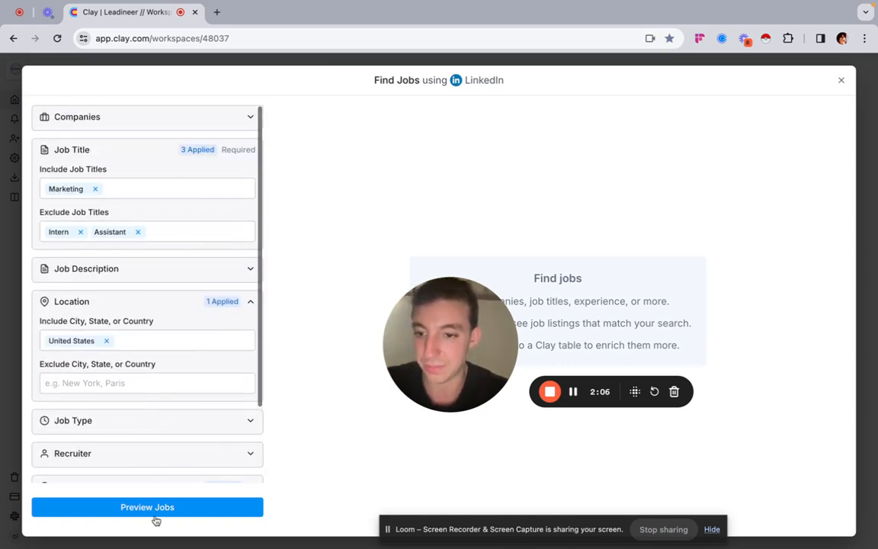
click(152, 508)
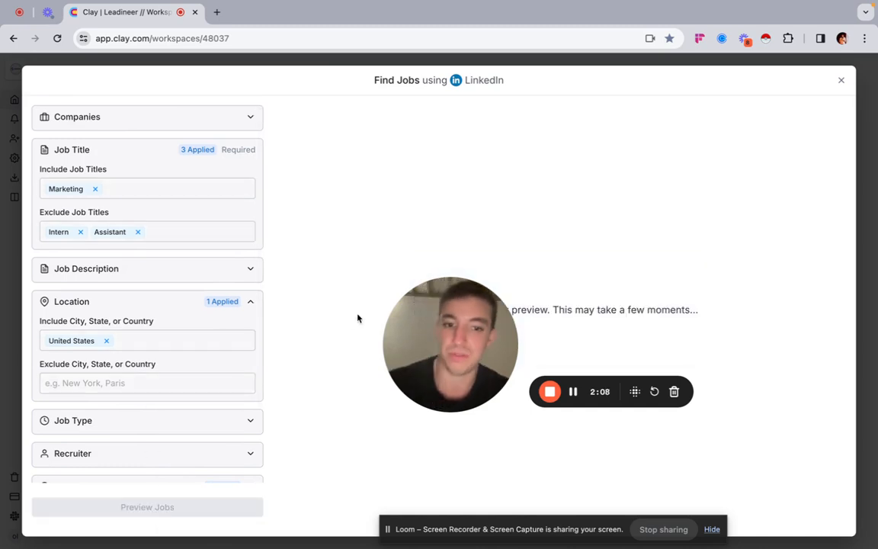
Step: Examine the options for restricting the search to specific companies and review the applied job title, location and posting date filters
drag(451, 386, 109, 510)
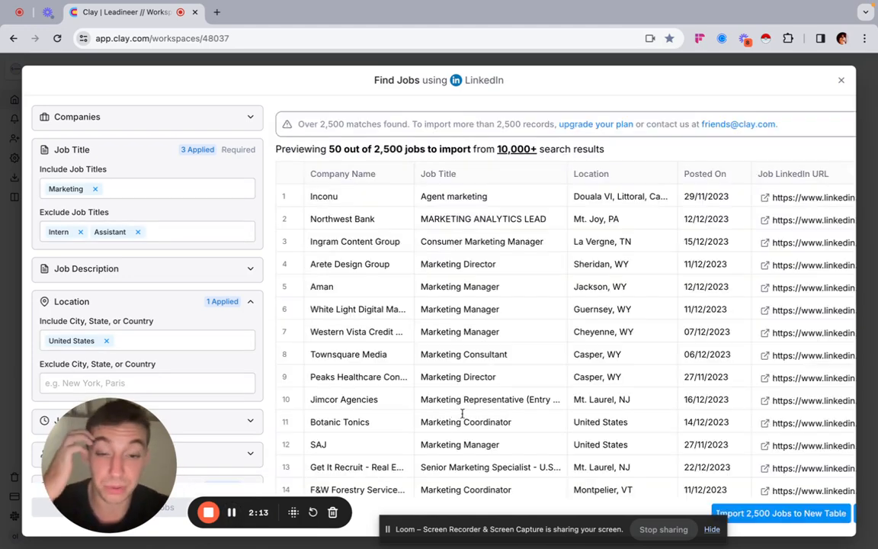
click(202, 117)
click(251, 118)
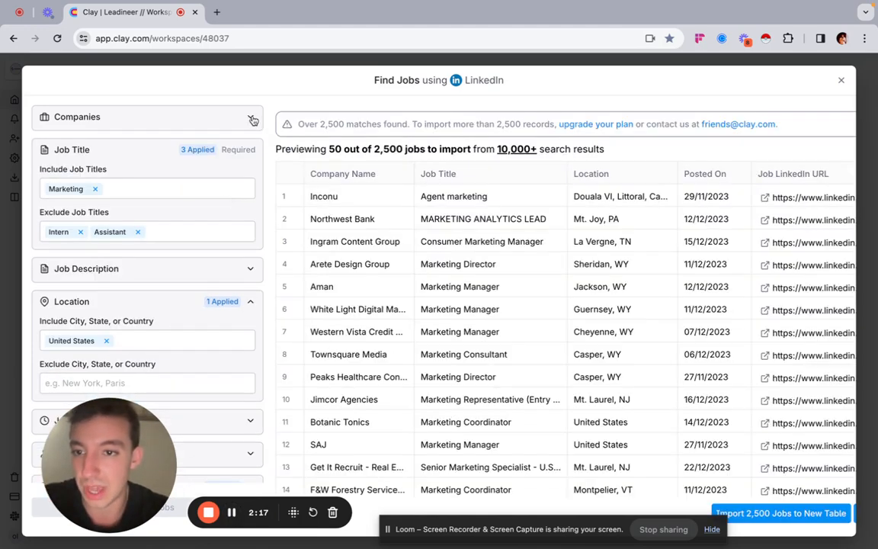
click(245, 120)
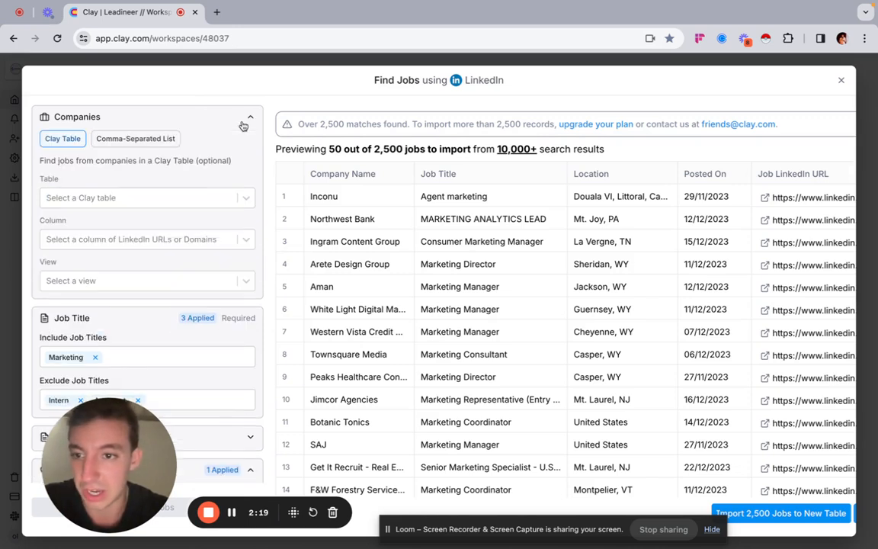
drag(89, 453, 111, 216)
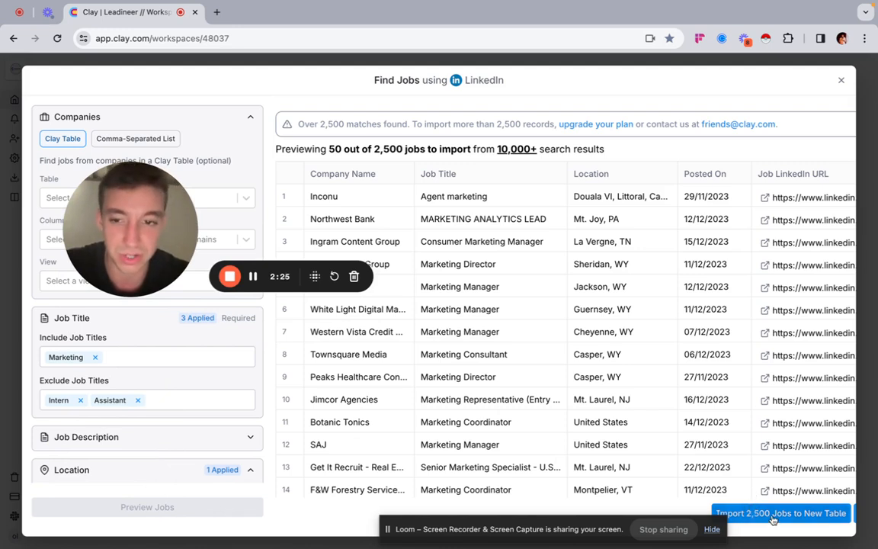
scroll(189, 420, down, 3)
scroll(189, 420, down, 5)
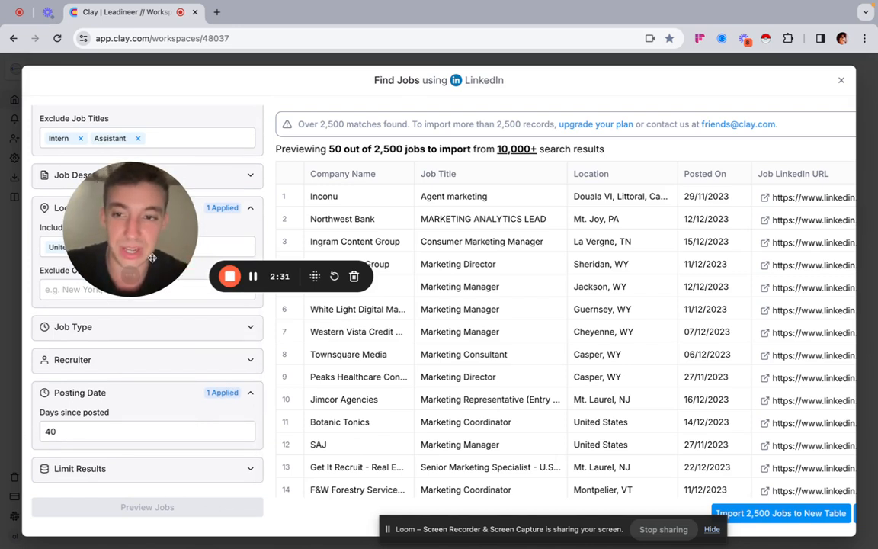
drag(121, 204, 121, 293)
scroll(102, 155, up, 4)
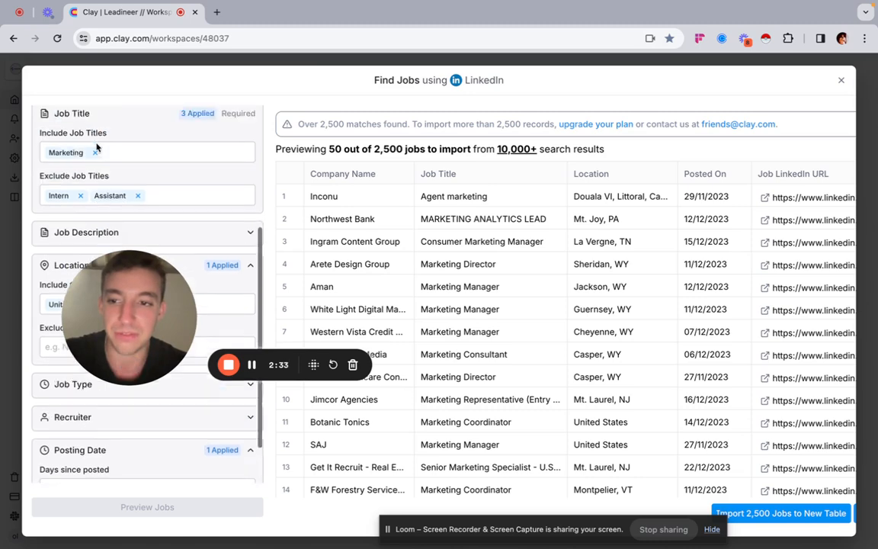
scroll(113, 199, down, 4)
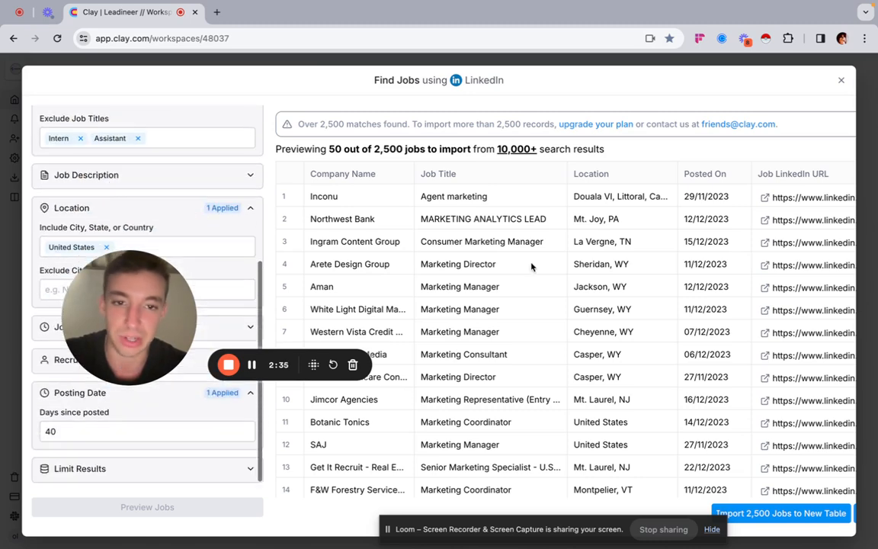
Step: Import the found jobs into a new table with only the Basic Profile enrichment and dismiss the import details
click(758, 513)
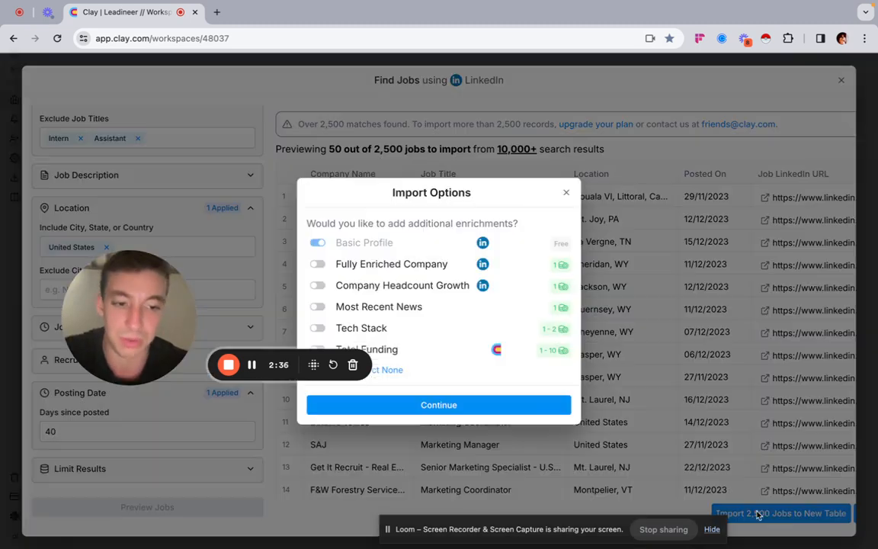
click(431, 406)
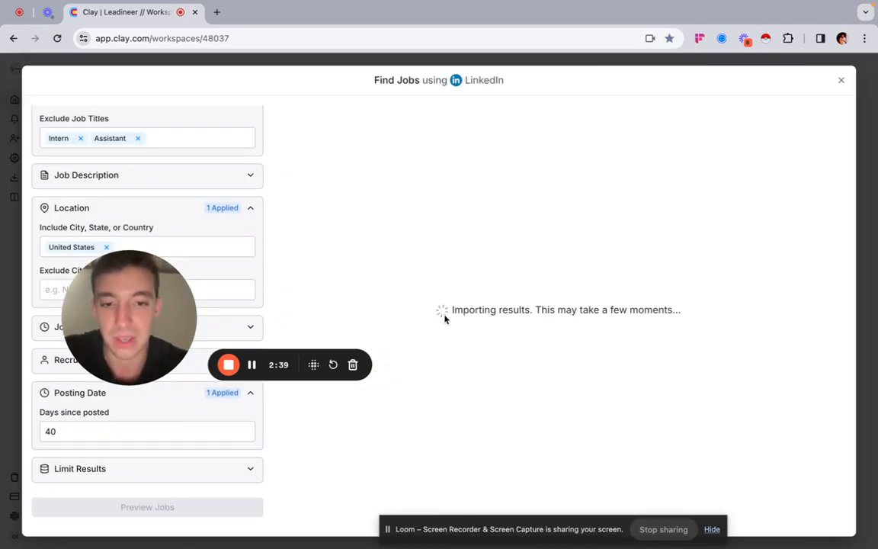
drag(122, 306, 93, 416)
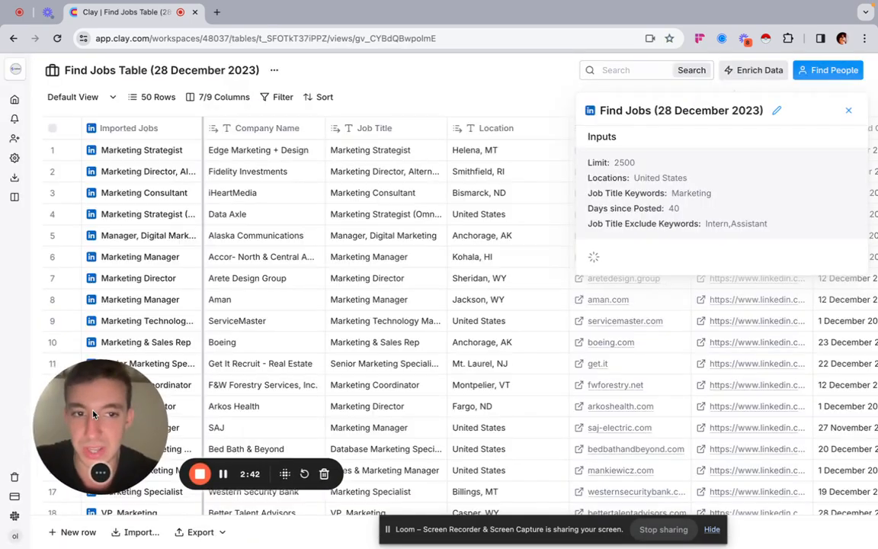
click(848, 110)
Step: Look through the imported jobs table, including company name, job title, location, company domain, job link and posting date
scroll(670, 246, right, 5)
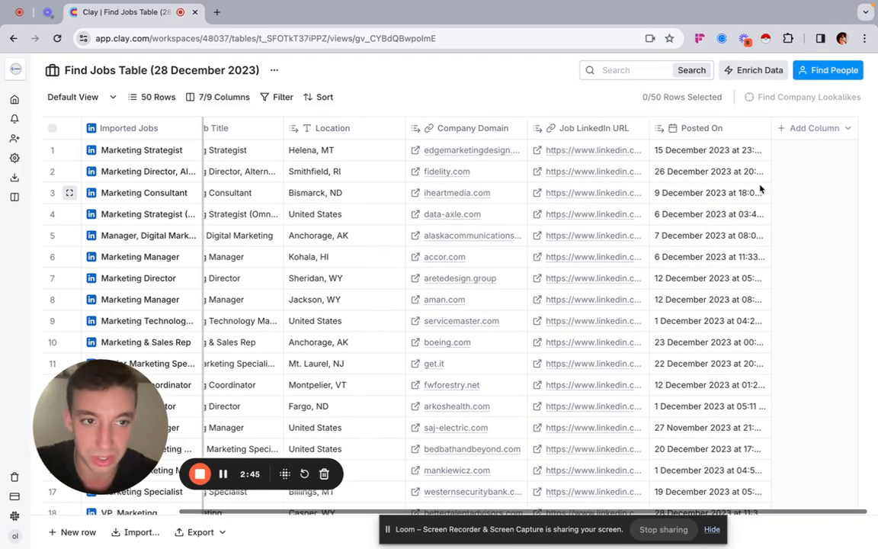
scroll(666, 181, left, 5)
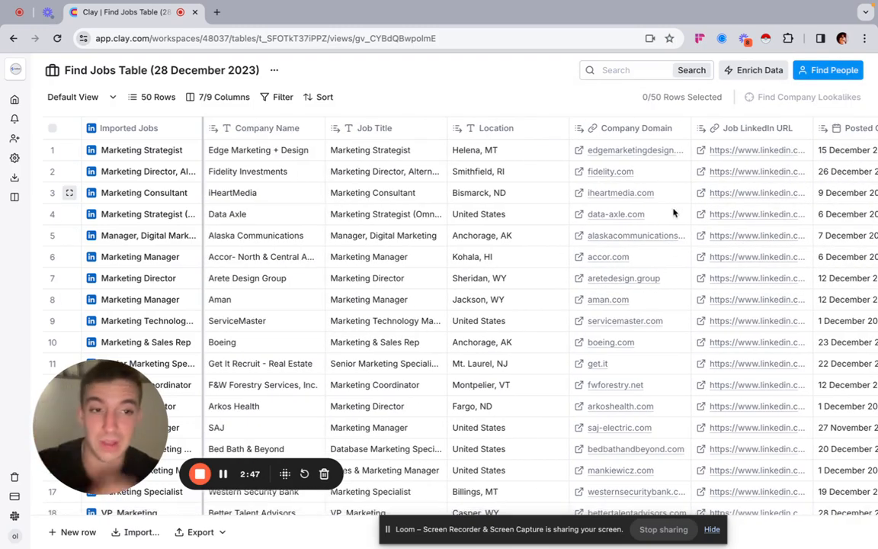
scroll(672, 245, right, 3)
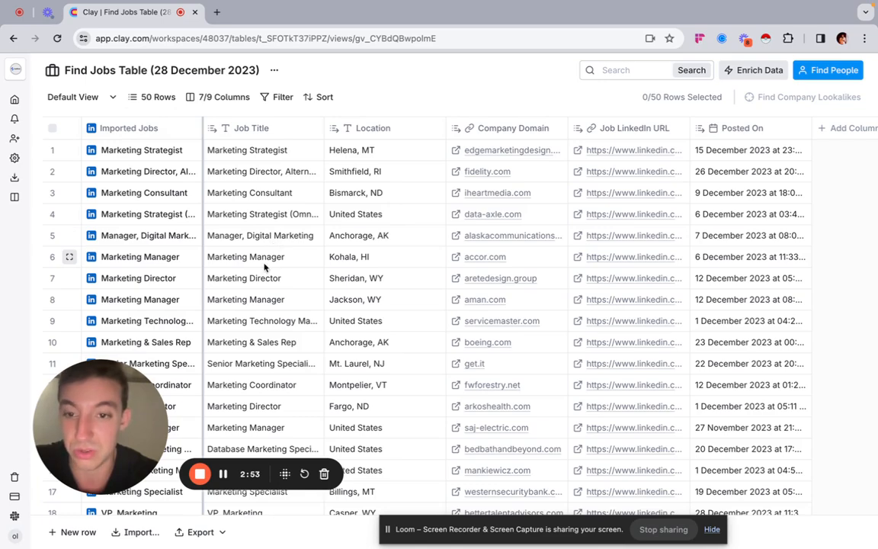
scroll(305, 251, left, 3)
scroll(333, 304, down, 5)
scroll(333, 304, up, 5)
scroll(400, 247, right, 3)
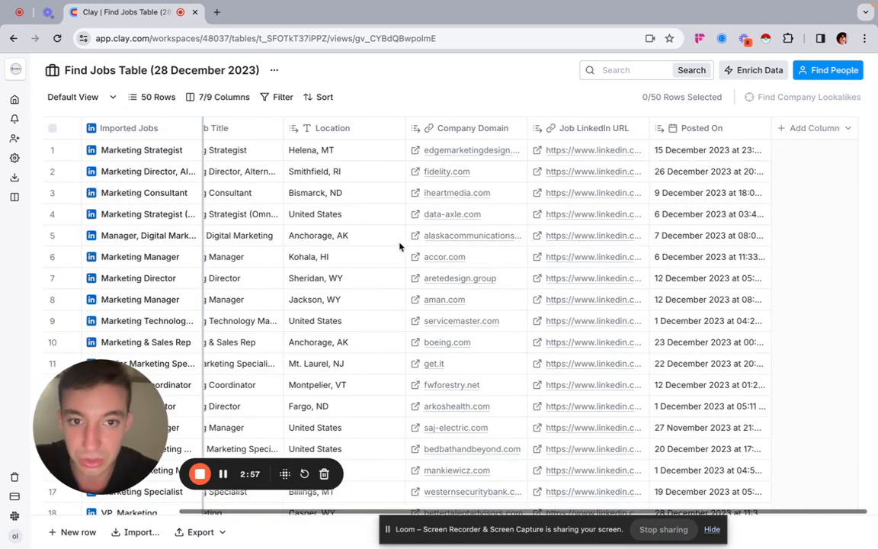
scroll(538, 217, left, 3)
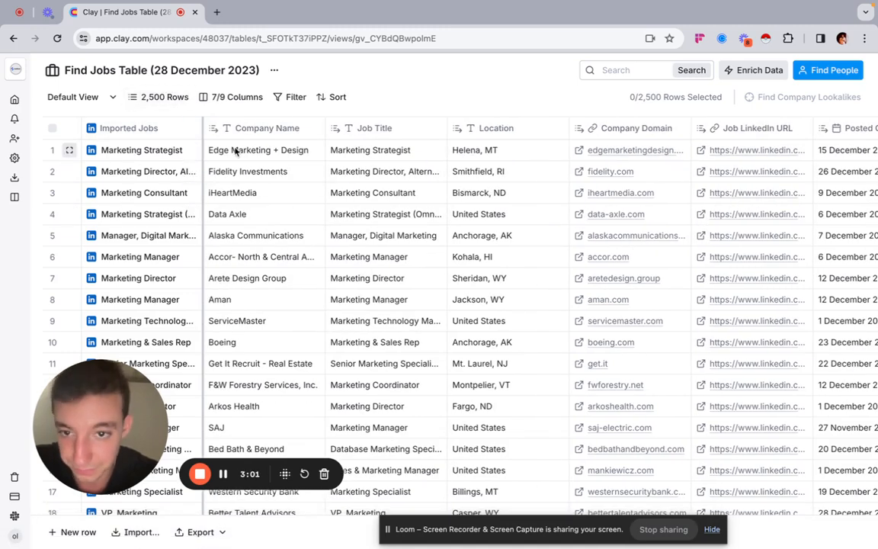
Step: Open the LinkedIn job posting for the Marketing Strategist role in the table's first row
scroll(421, 190, right, 3)
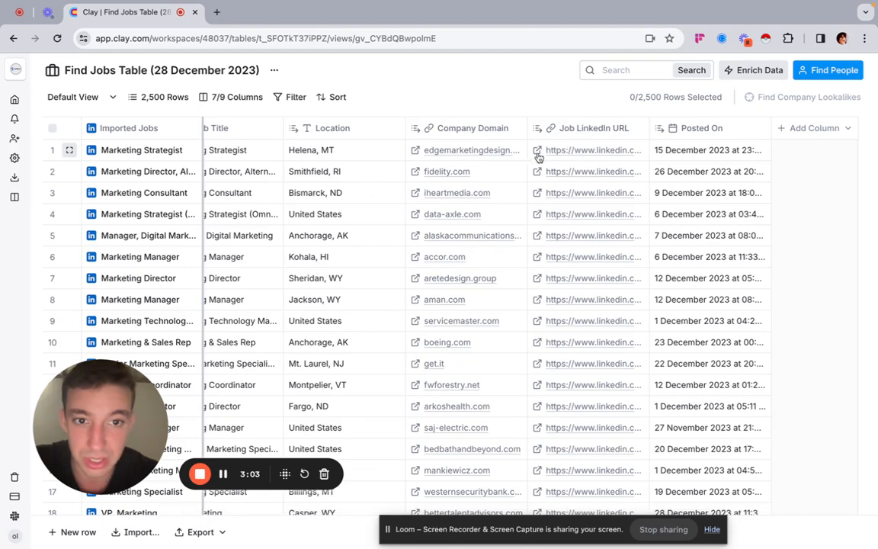
click(537, 153)
click(537, 152)
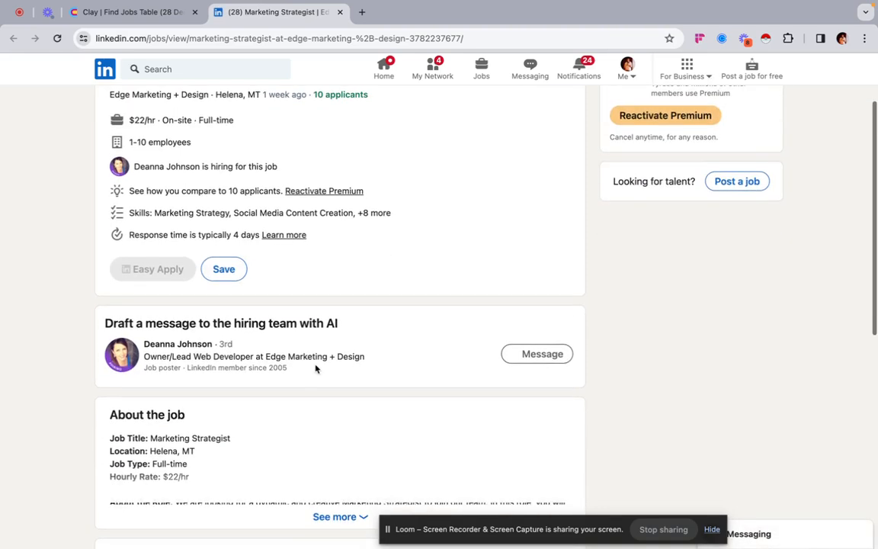
Step: Look through the Marketing Strategist posting's job summary, hiring contact and overview on LinkedIn
scroll(316, 369, down, 1)
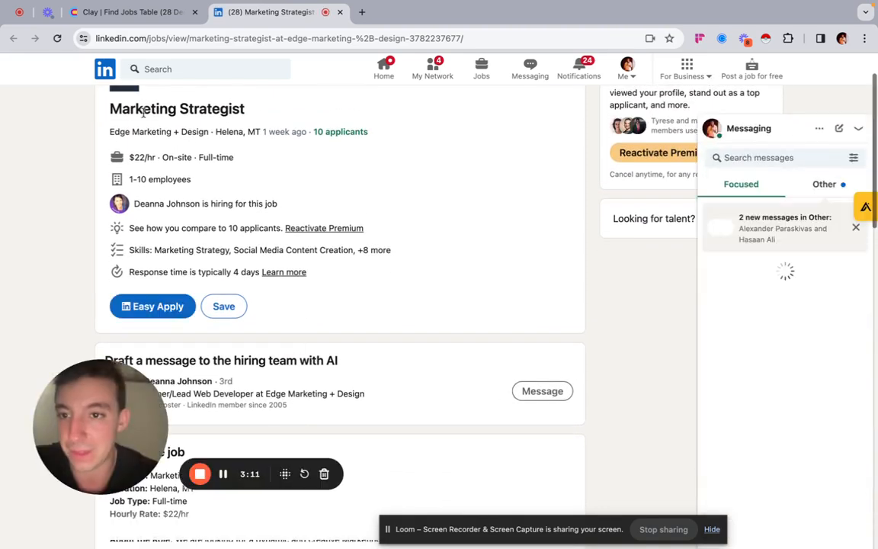
scroll(281, 231, down, 2)
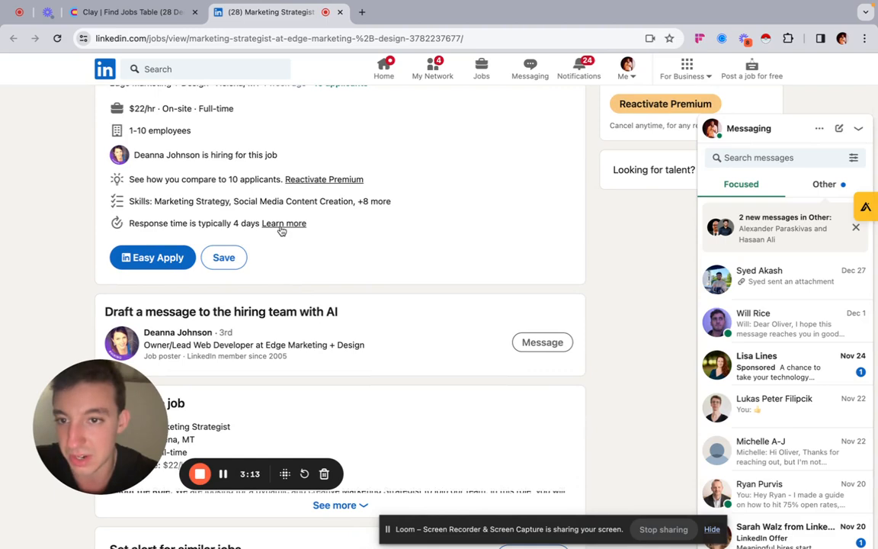
scroll(281, 231, down, 2)
scroll(281, 230, up, 5)
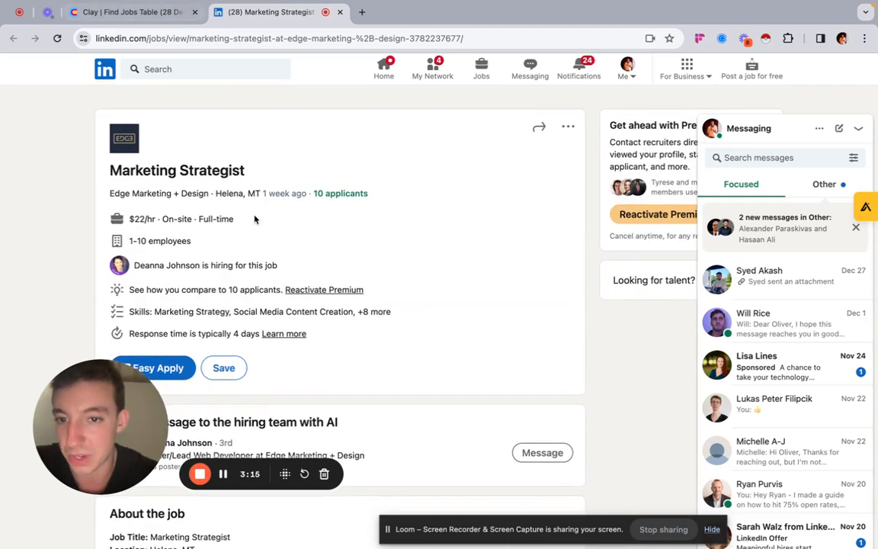
scroll(255, 220, down, 5)
scroll(254, 220, down, 2)
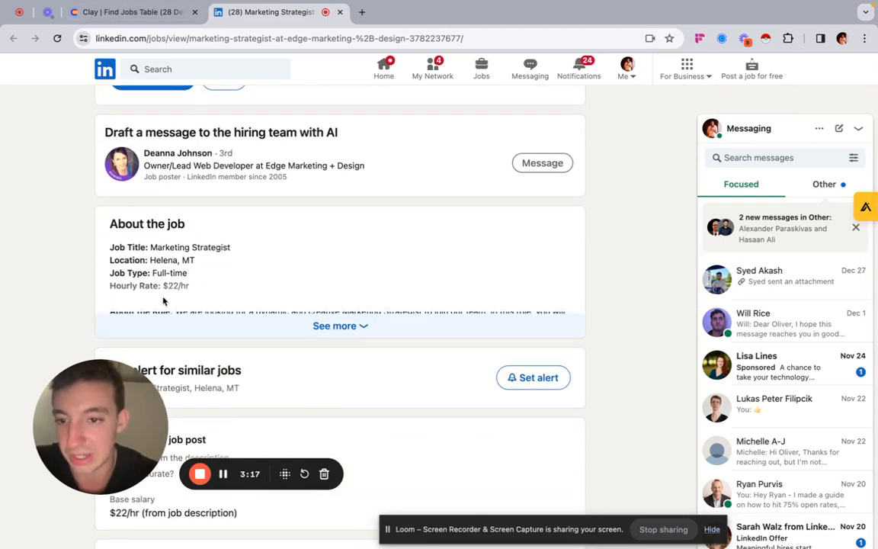
Step: Expand the full job description and examine the role, responsibilities, qualifications, benefits and application details
click(336, 325)
scroll(327, 358, down, 5)
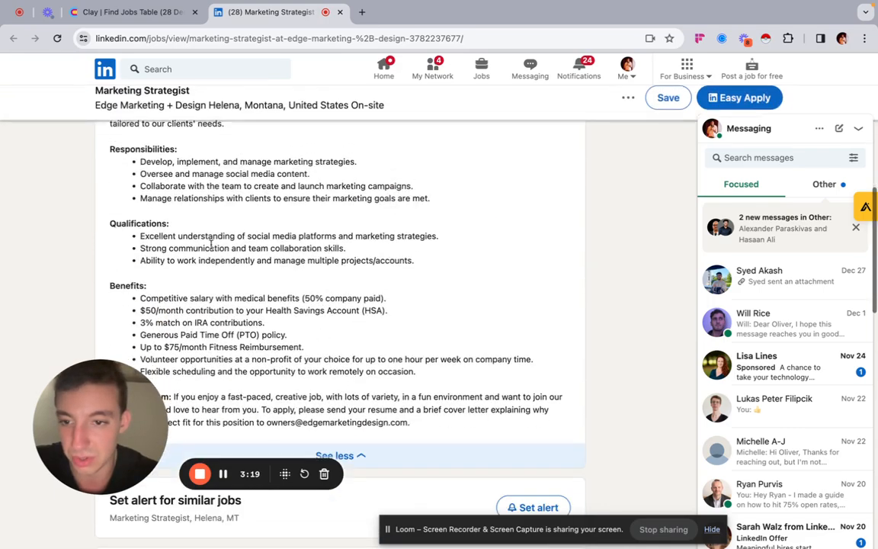
scroll(312, 382, down, 3)
scroll(250, 249, up, 10)
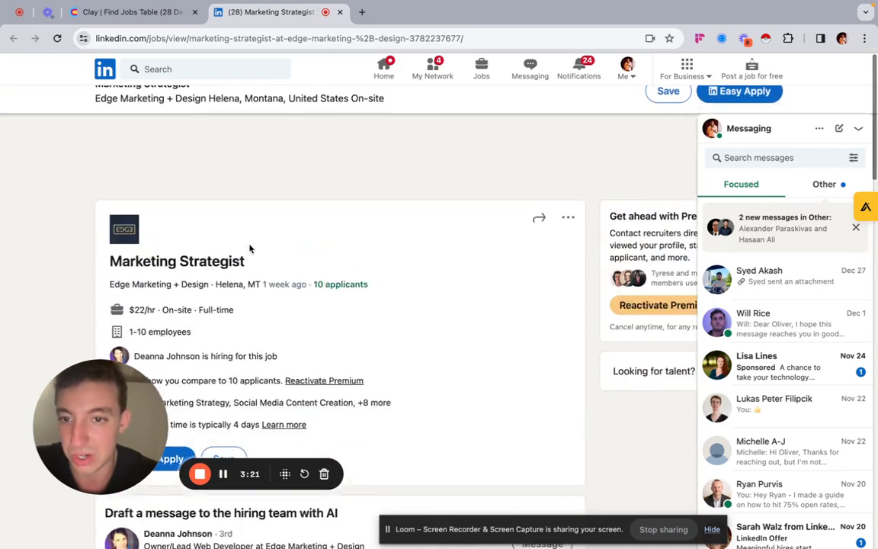
scroll(221, 324, down, 2)
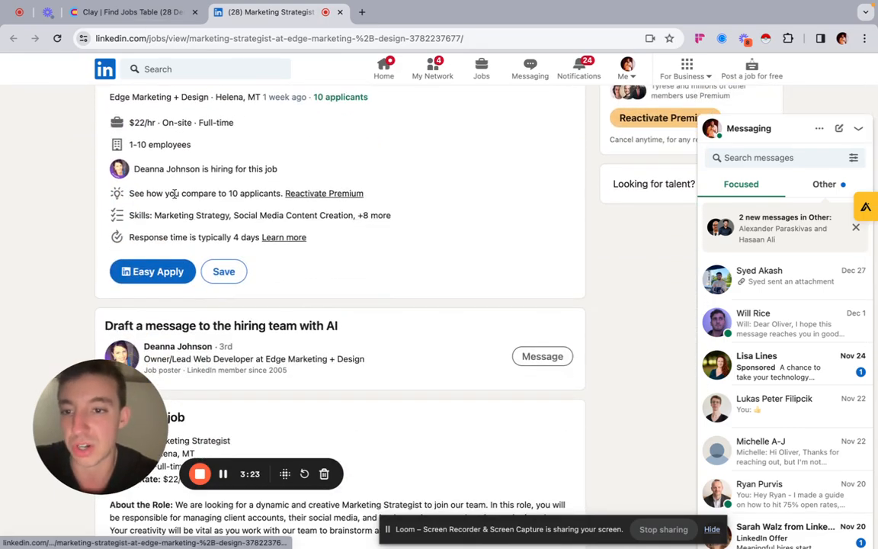
scroll(174, 203, down, 4)
drag(101, 223, 362, 324)
scroll(364, 381, down, 3)
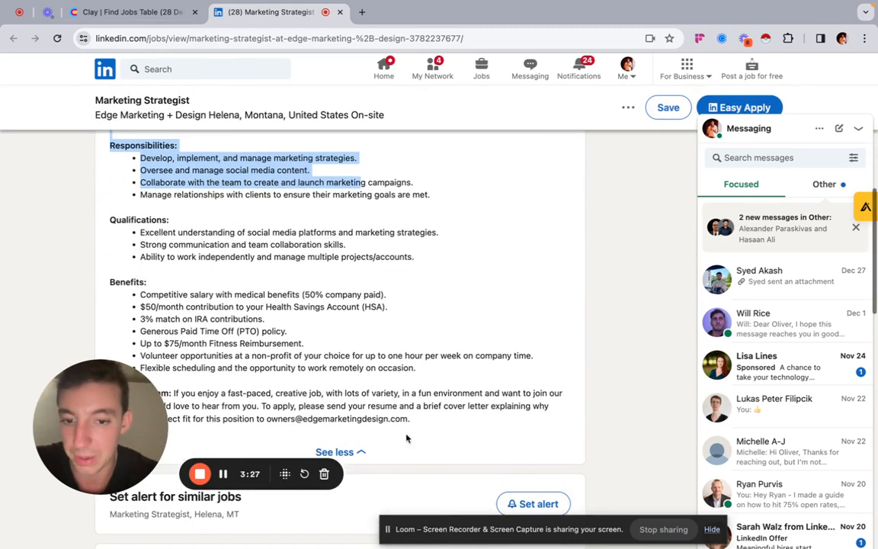
drag(410, 419, 139, 256)
scroll(148, 202, up, 2)
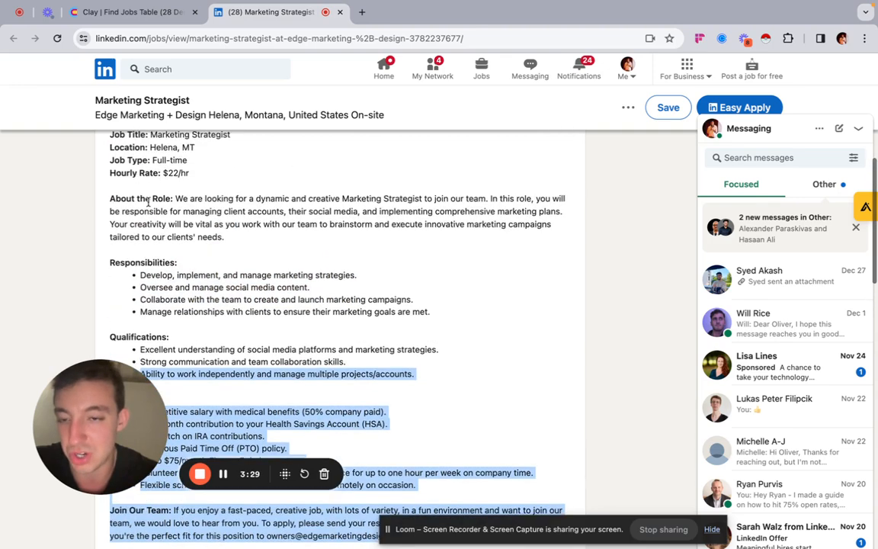
scroll(148, 202, up, 1)
Step: Switch back to the Clay jobs table and set up a Scrape Website enrichment with Job LinkedIn URL as the website URL
click(140, 13)
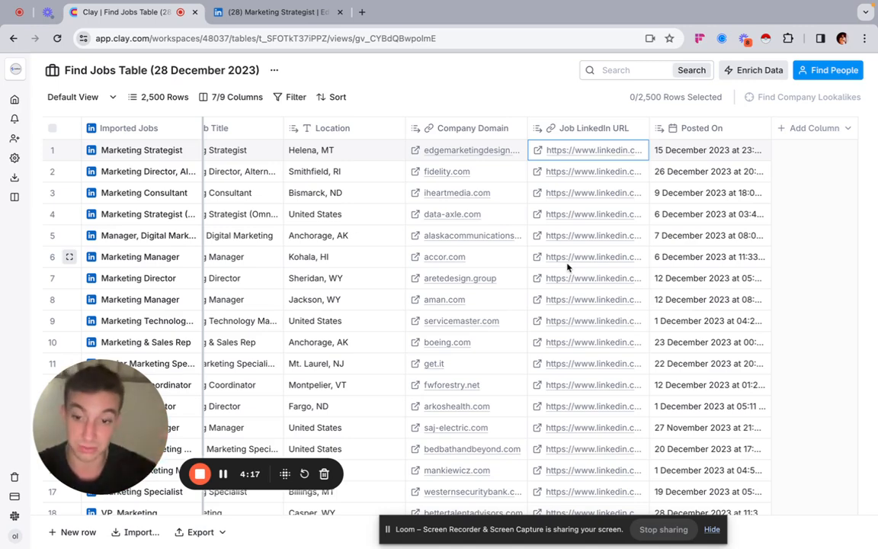
scroll(568, 267, left, 1)
scroll(567, 267, right, 1)
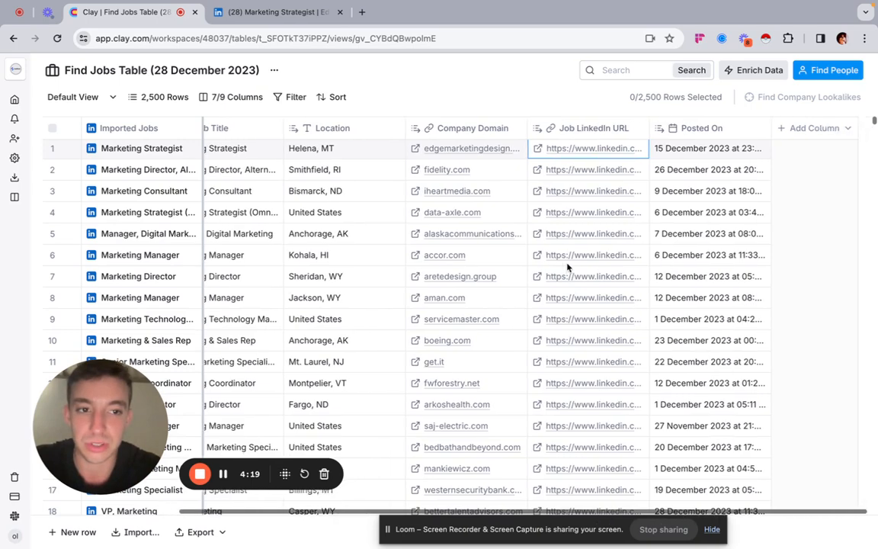
click(809, 130)
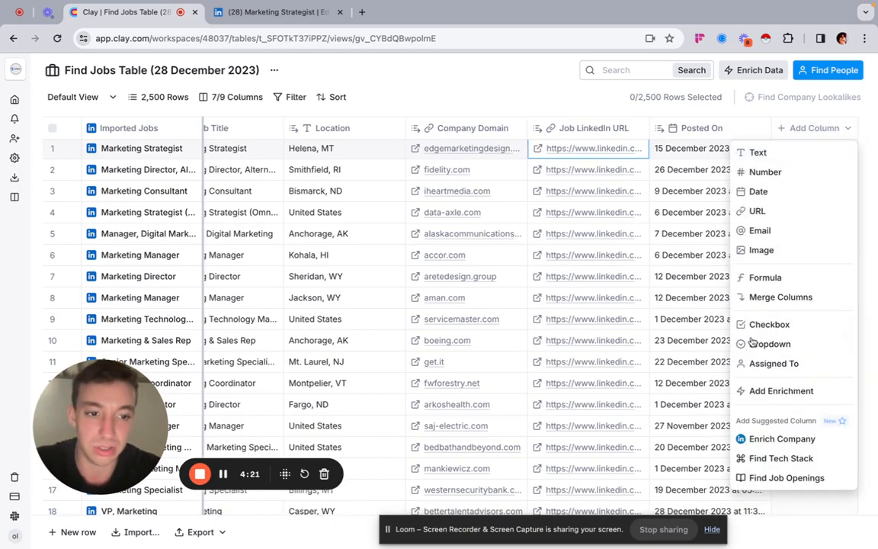
click(733, 70)
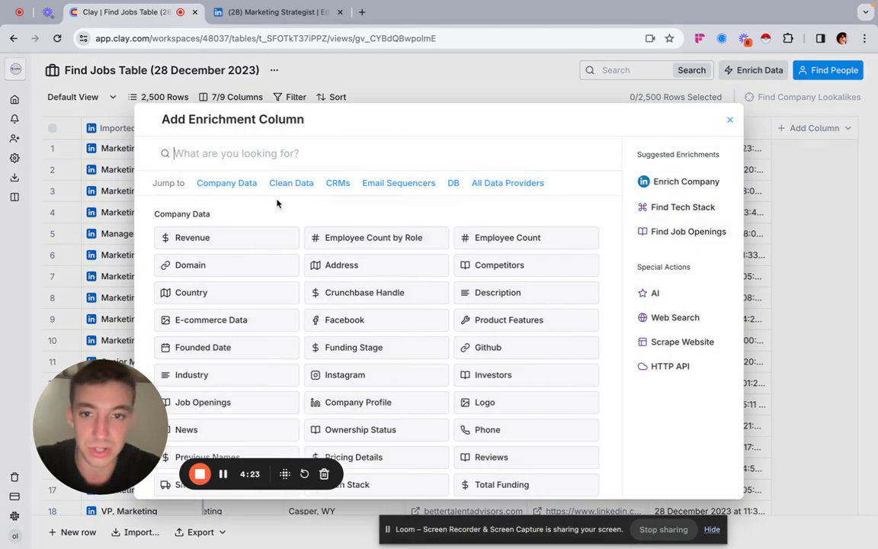
click(675, 318)
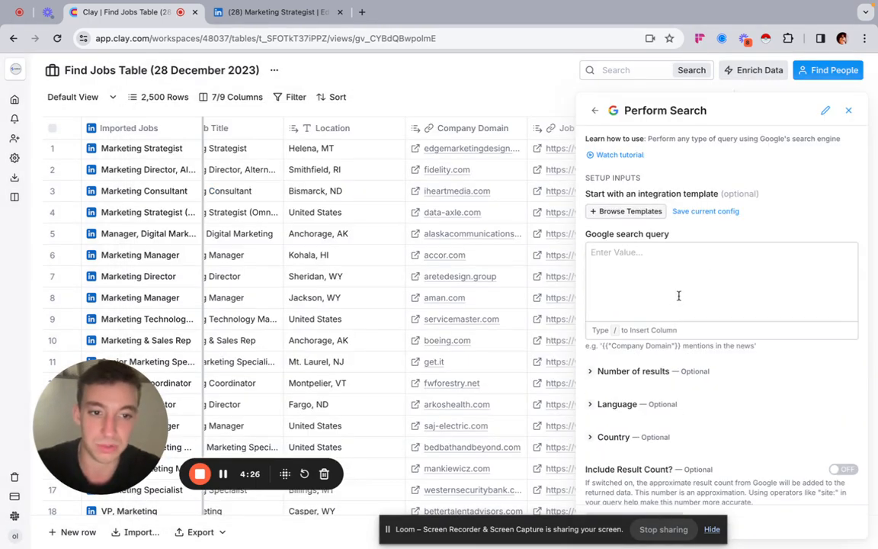
click(594, 111)
click(671, 341)
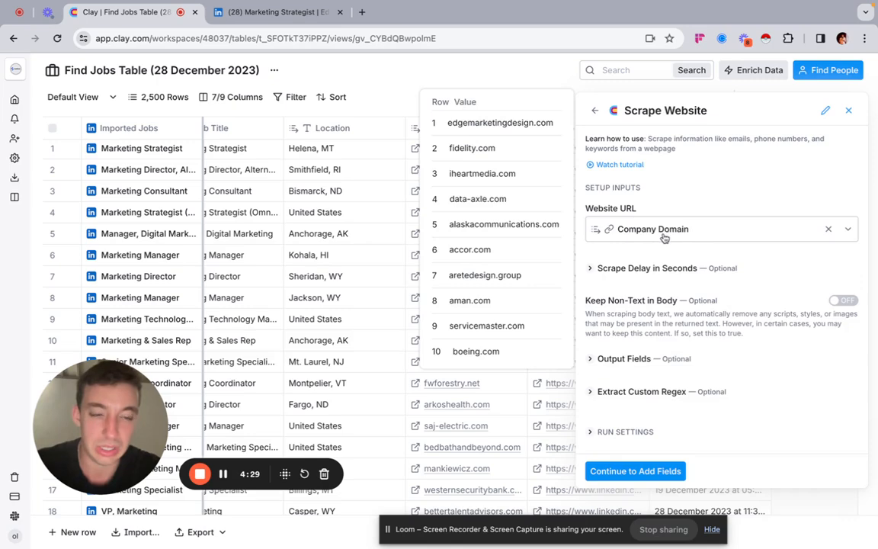
click(658, 230)
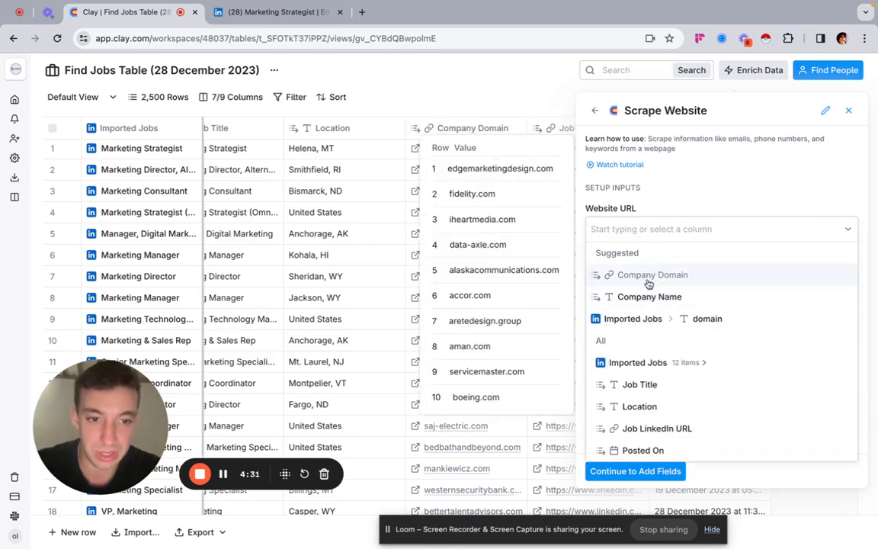
click(657, 428)
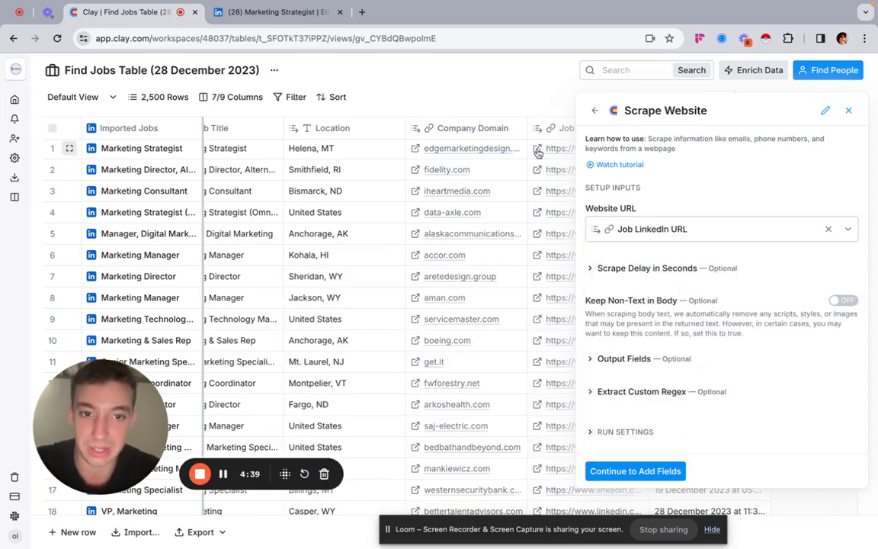
Step: Review the available output fields and save the Scrape Website enrichment without adding any data columns or running it
click(635, 470)
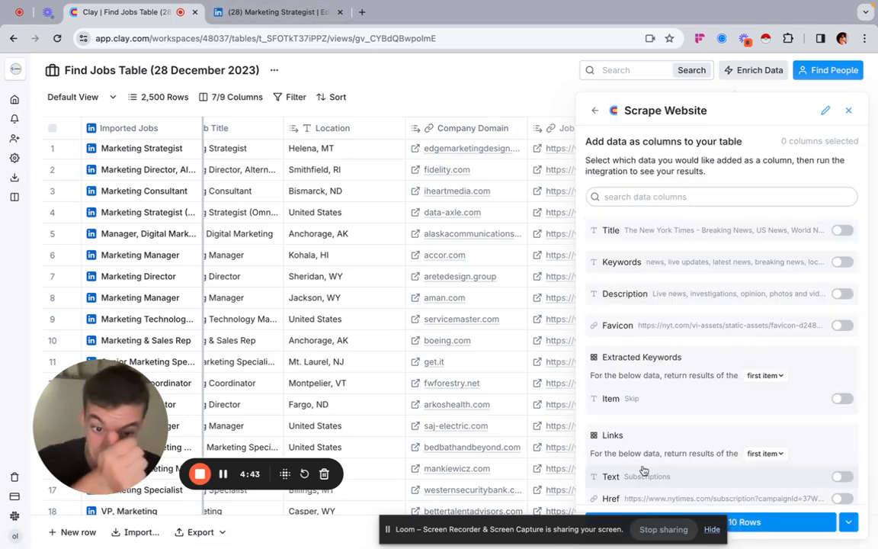
scroll(724, 392, down, 5)
scroll(726, 393, down, 1)
drag(514, 532, 345, 538)
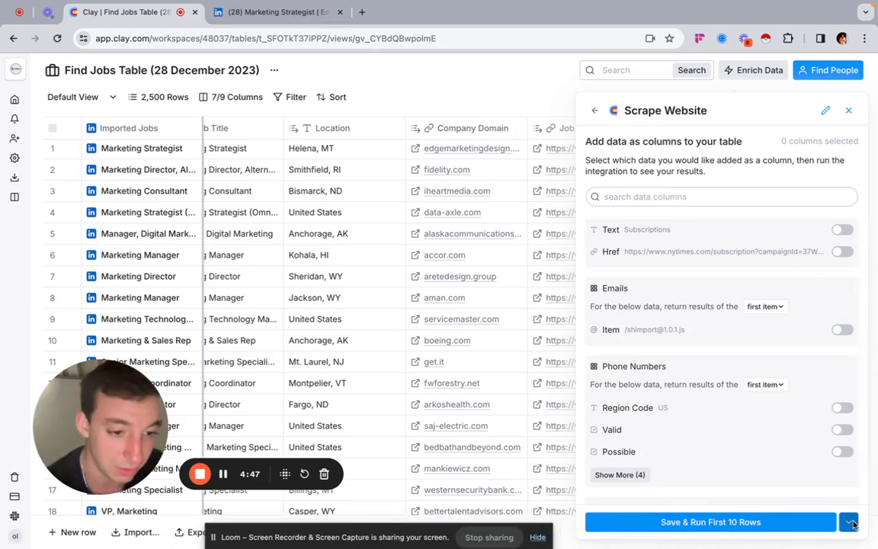
click(849, 521)
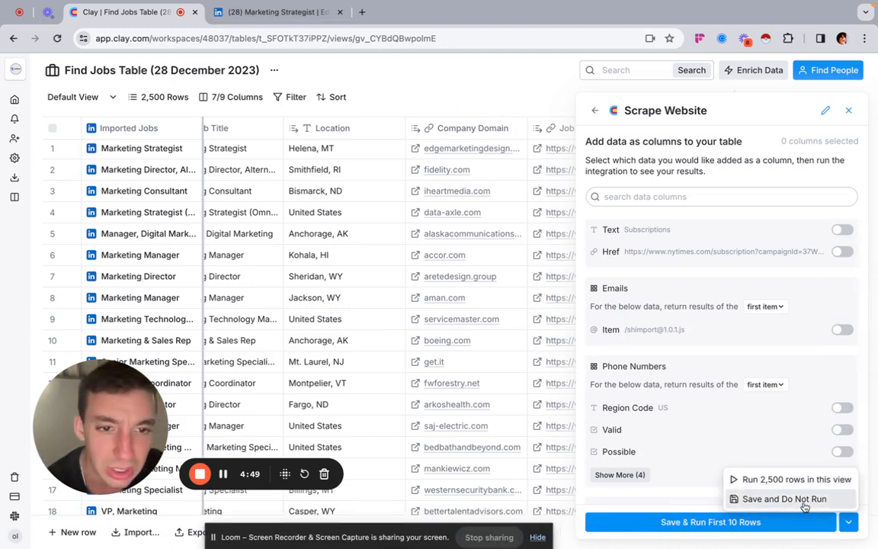
click(803, 506)
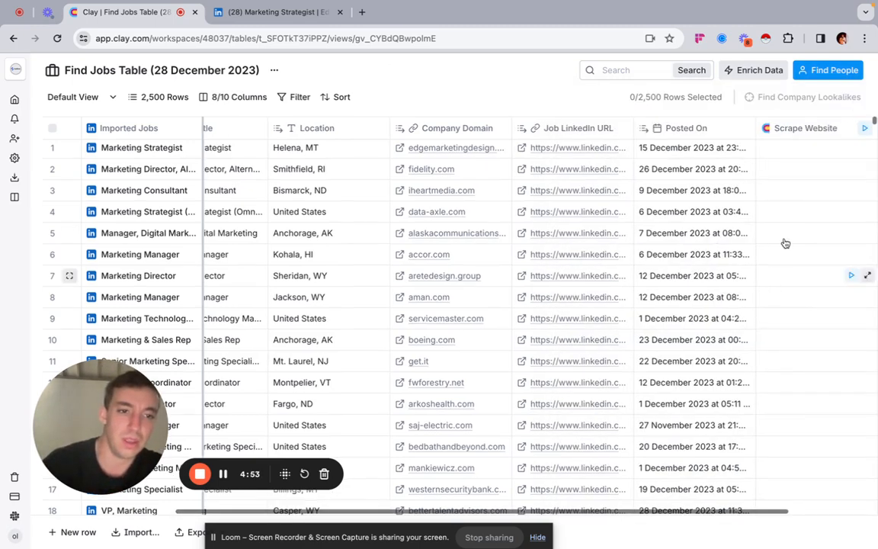
Step: Run the Scrape Website enrichment for only the first five rows of the jobs table
click(744, 148)
click(744, 169)
click(745, 190)
click(744, 214)
click(745, 233)
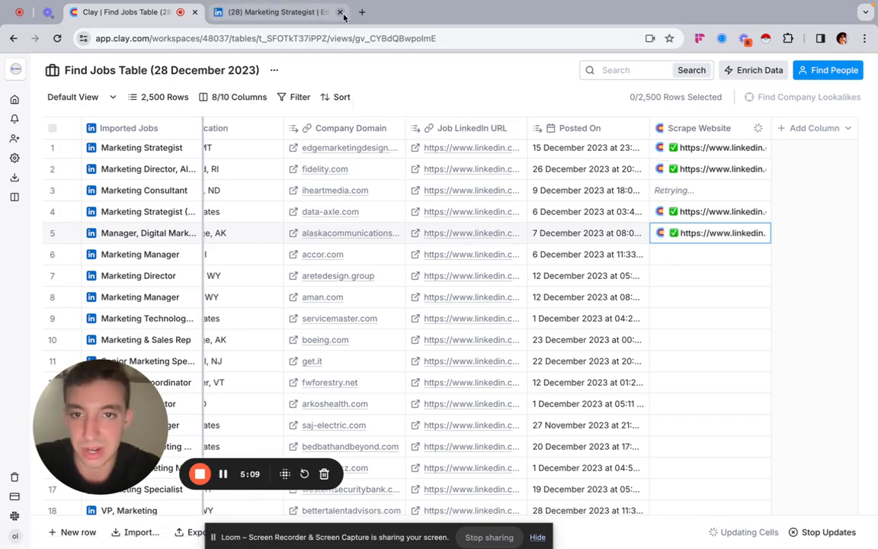
Step: Examine the first row's scrape result, including its title, body text and description, and close the cell details
click(710, 160)
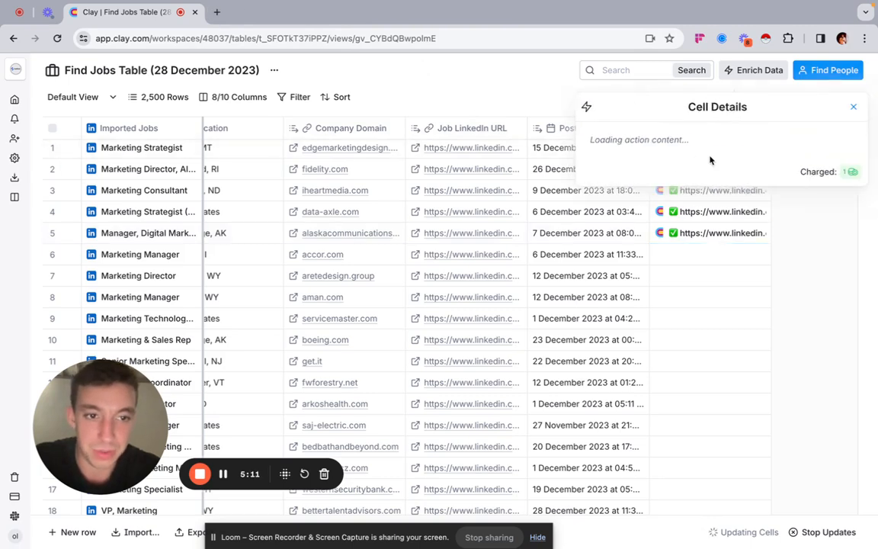
scroll(672, 323, down, 3)
scroll(673, 323, down, 15)
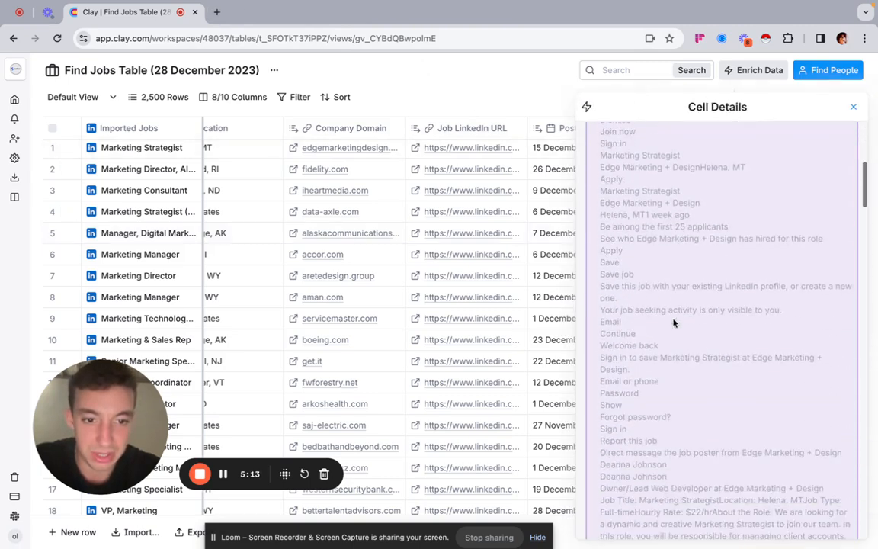
scroll(673, 323, down, 5)
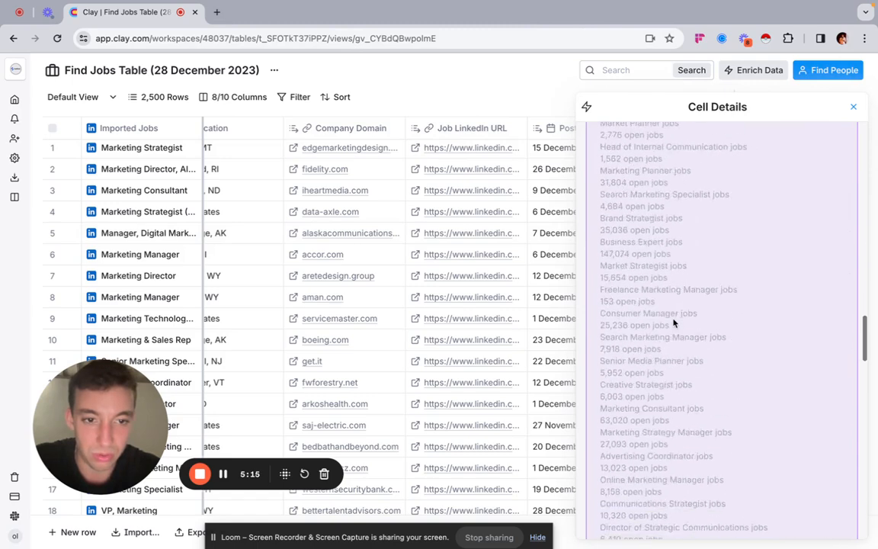
scroll(673, 323, down, 15)
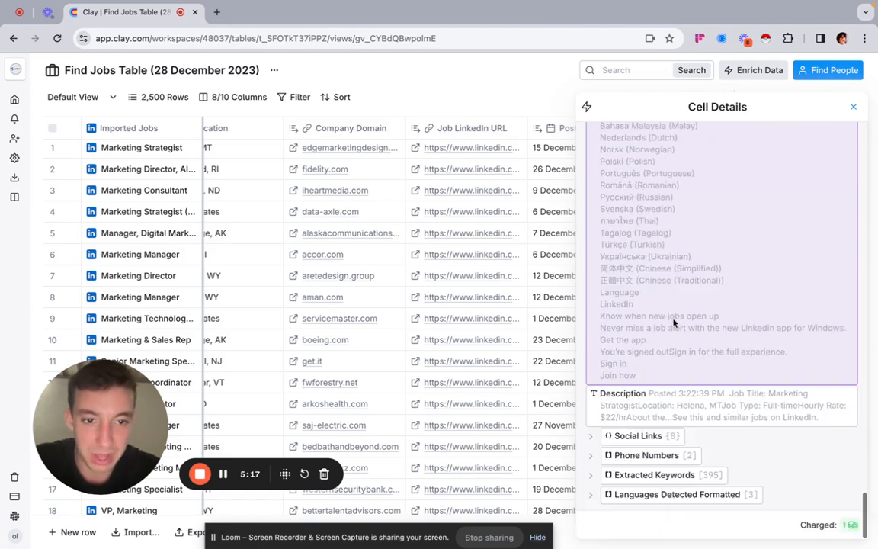
click(747, 407)
scroll(746, 406, up, 5)
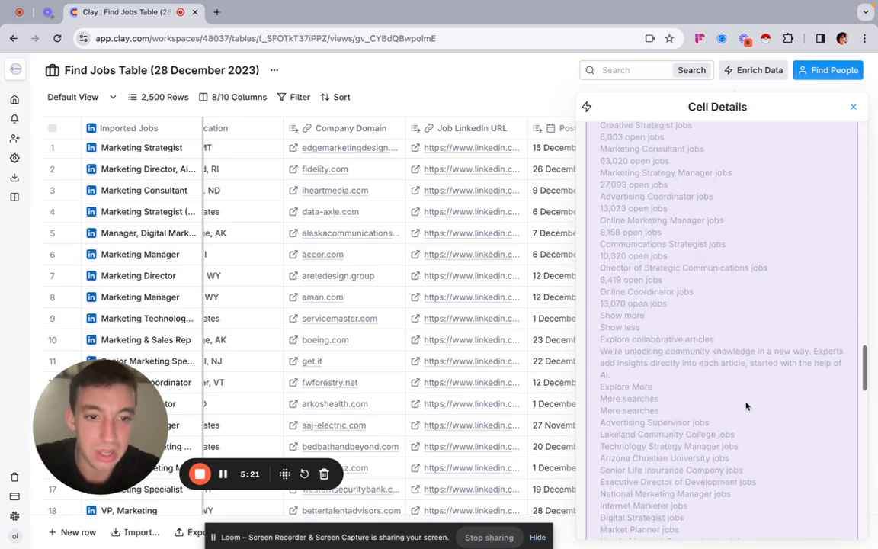
scroll(746, 406, up, 10)
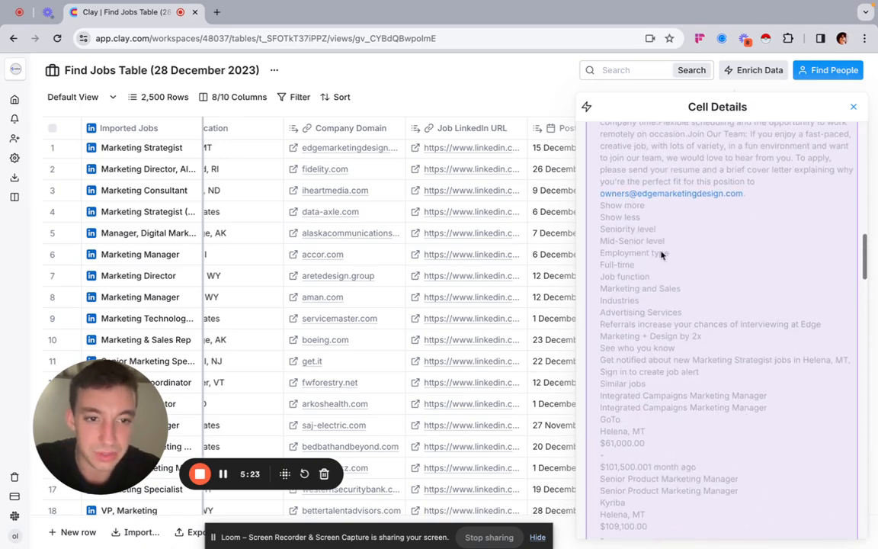
scroll(660, 252, up, 6)
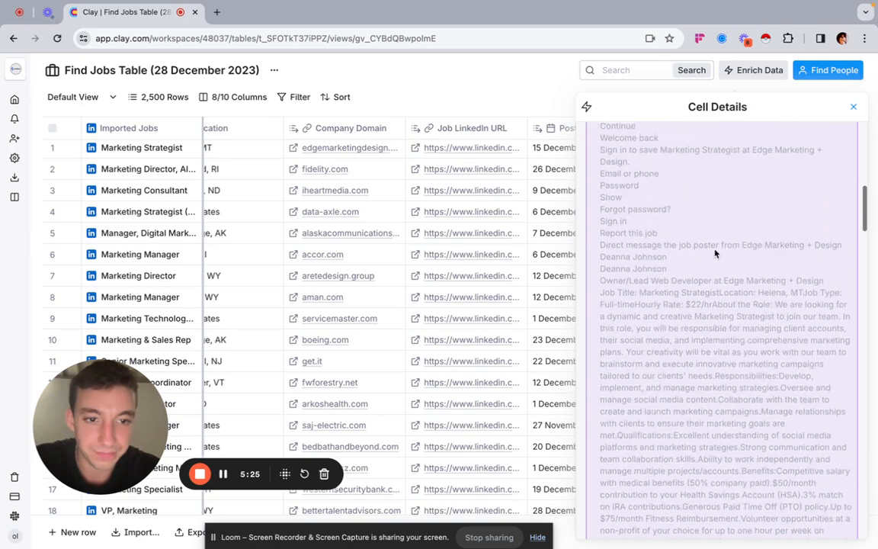
scroll(714, 253, up, 10)
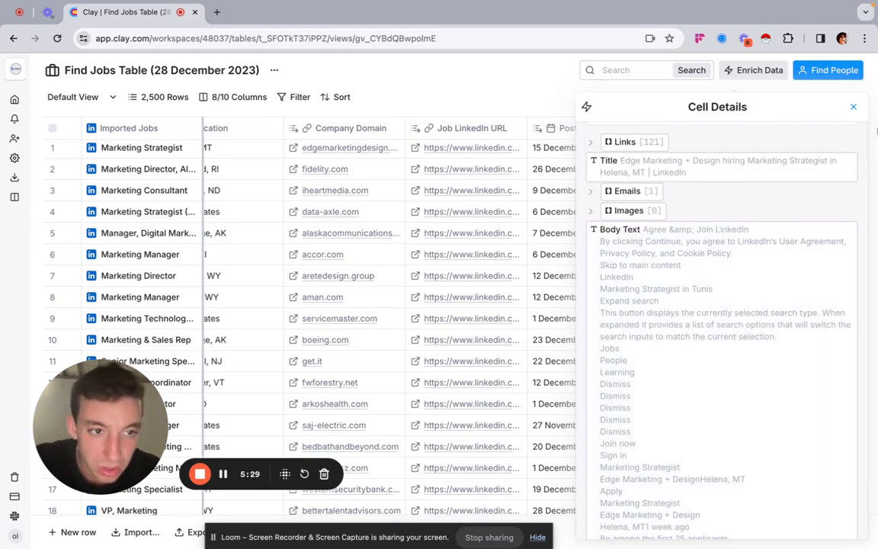
click(852, 104)
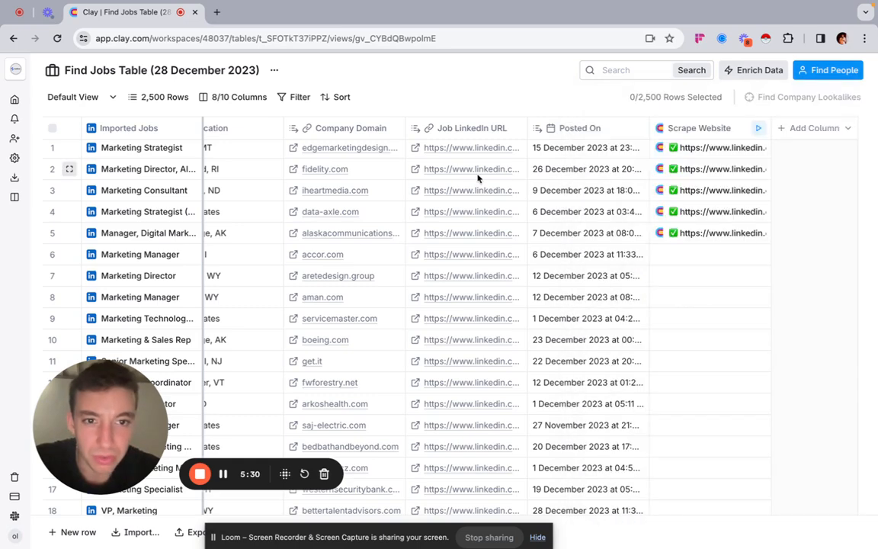
Step: Reopen the first row's LinkedIn job posting and expand its full job description for comparison with the scraped text
click(415, 151)
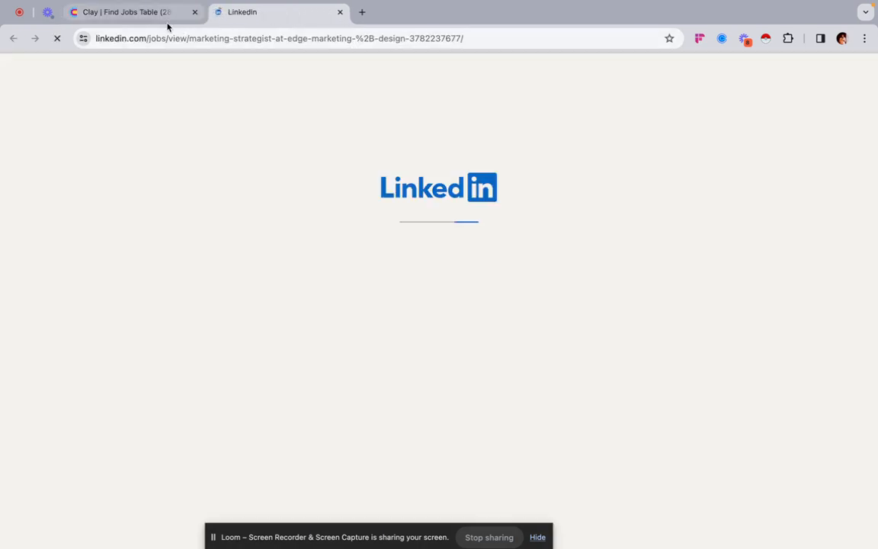
scroll(206, 365, down, 3)
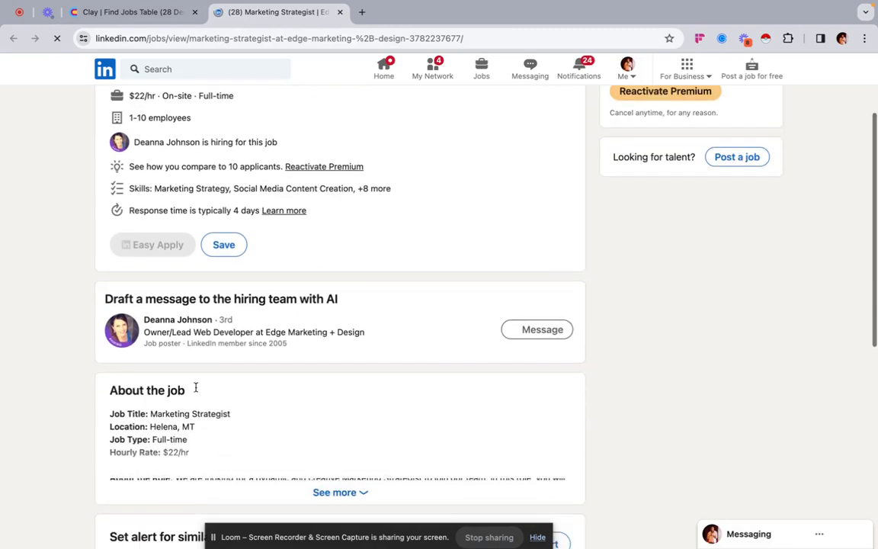
scroll(234, 346, down, 4)
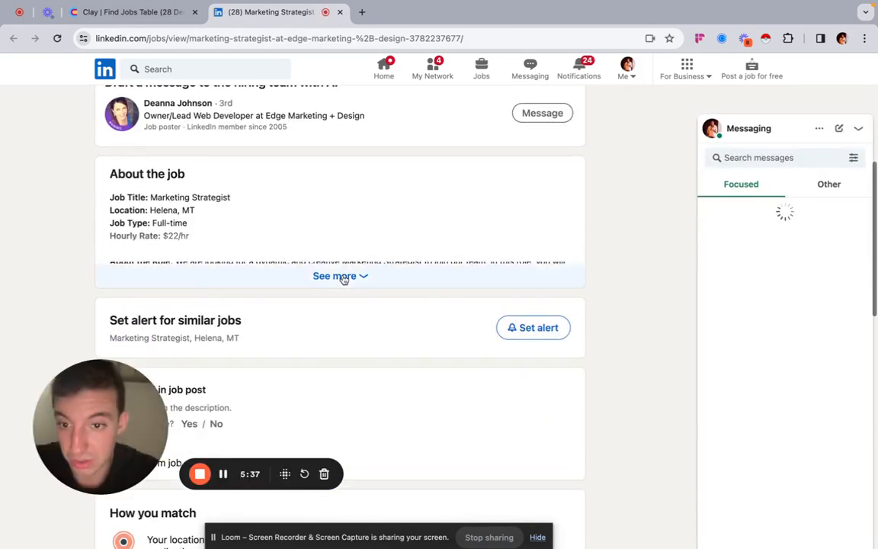
click(343, 276)
scroll(339, 263, down, 3)
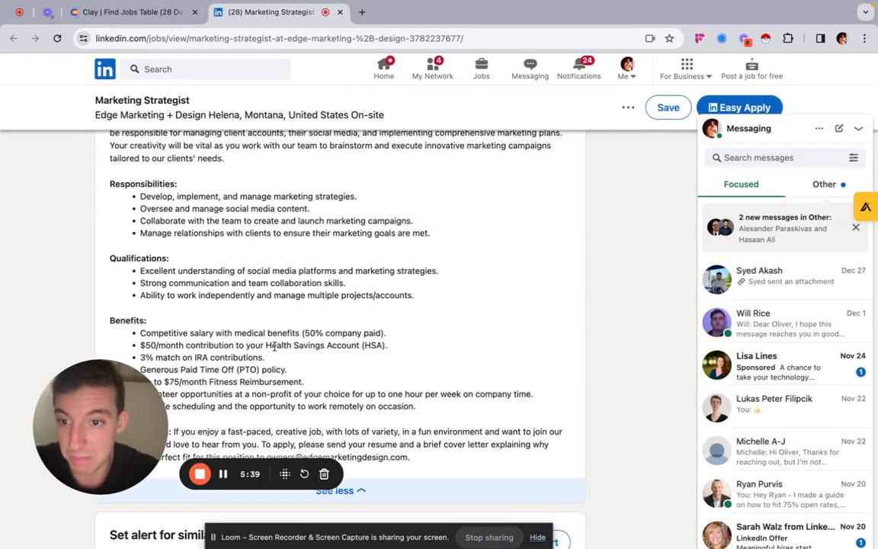
Step: Reopen the first row's scrape result and read its body text down to the Description field, comparing it with the LinkedIn posting
scroll(274, 347, up, 1)
scroll(274, 347, up, 4)
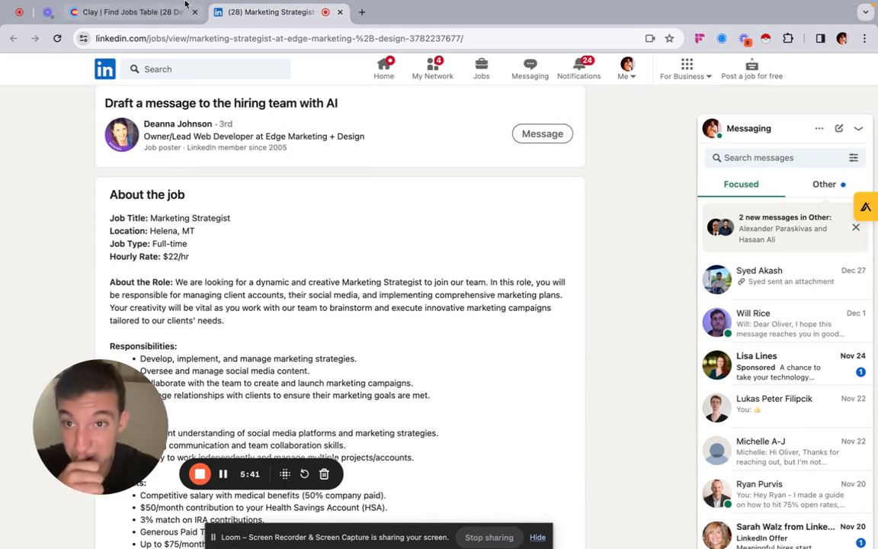
click(170, 9)
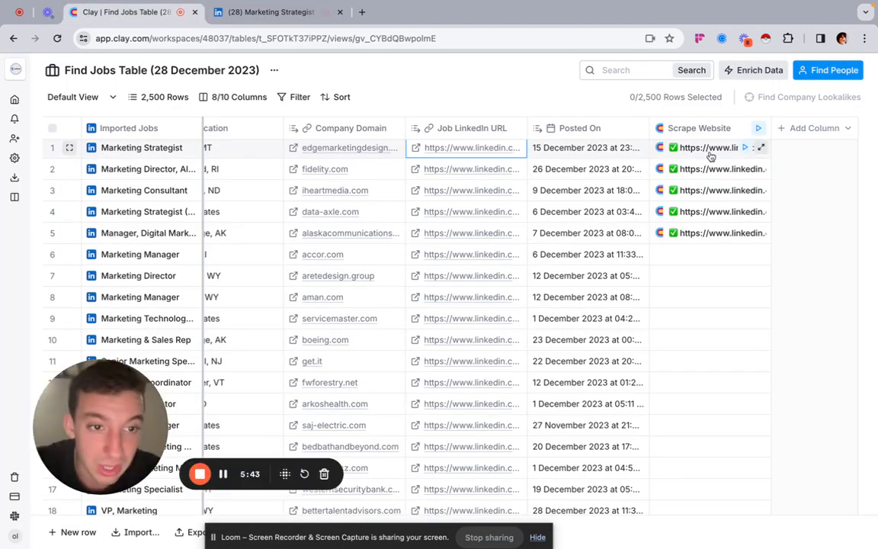
click(710, 149)
scroll(669, 313, down, 8)
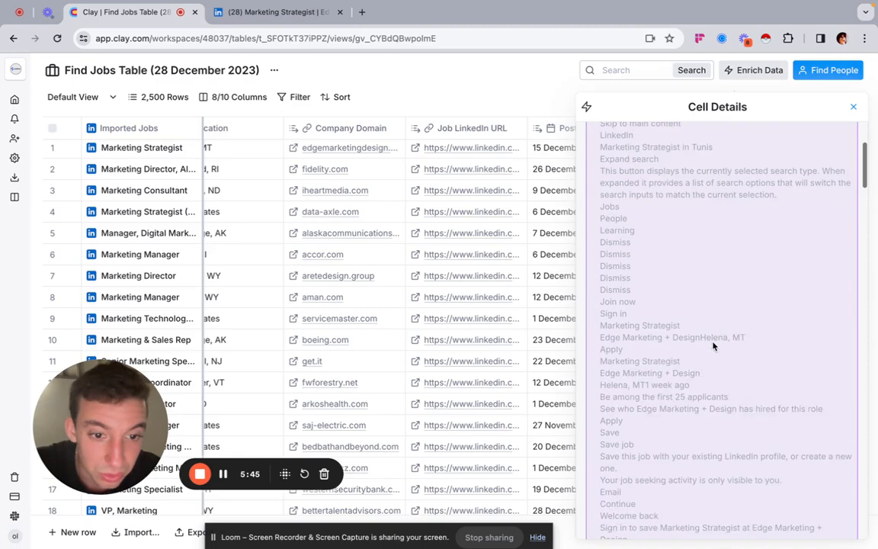
scroll(713, 345, down, 7)
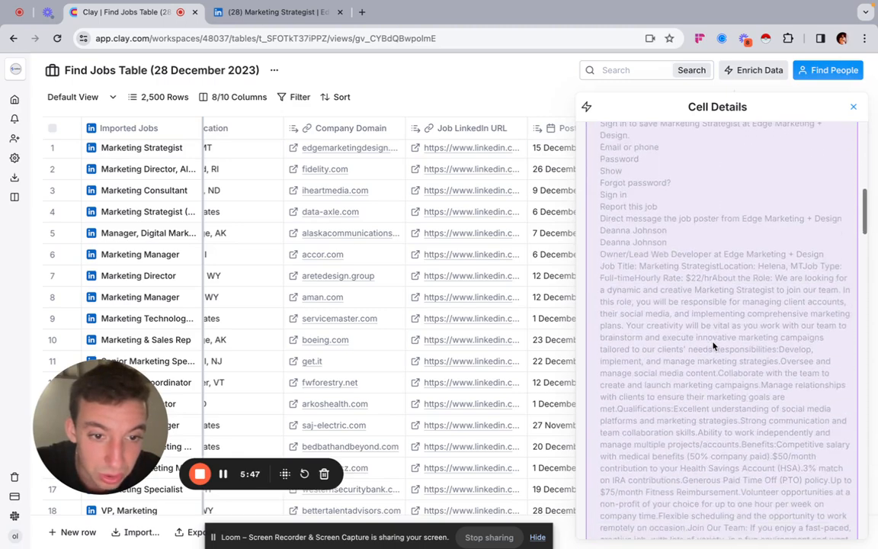
scroll(672, 273, down, 10)
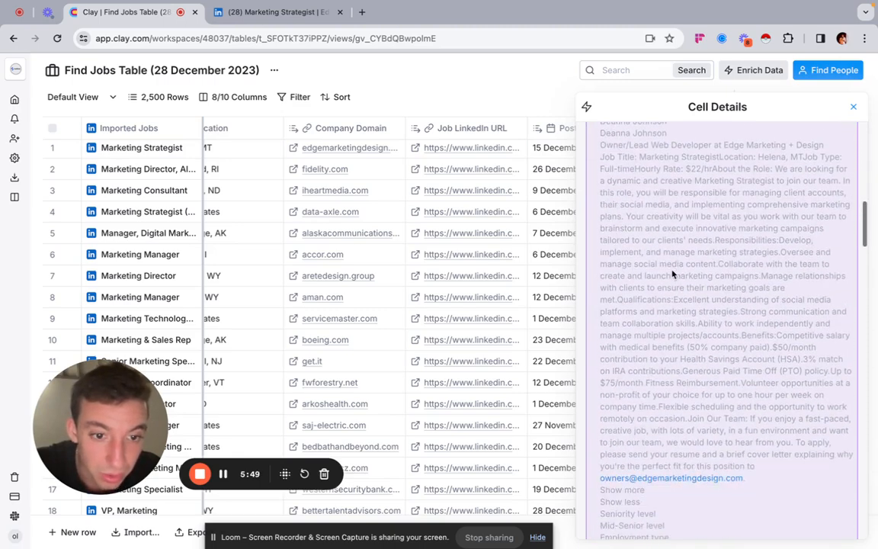
scroll(644, 424, down, 15)
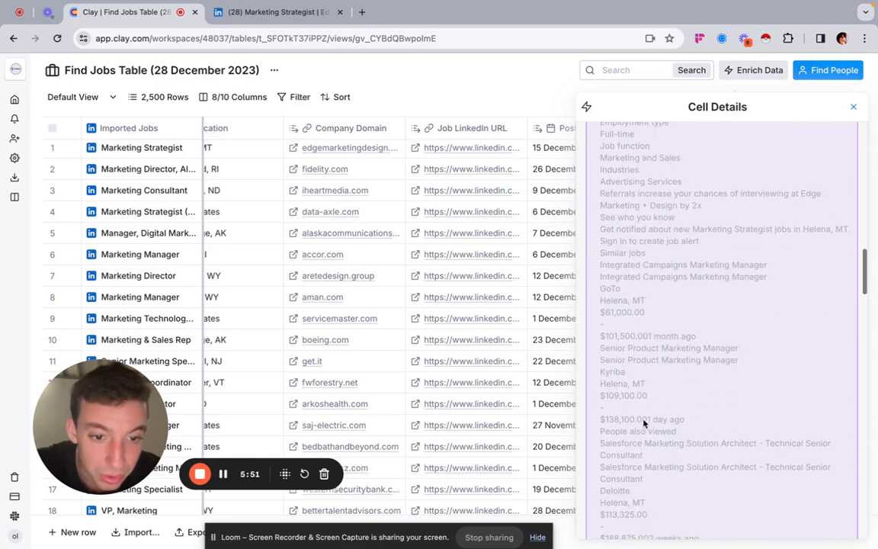
scroll(644, 424, down, 10)
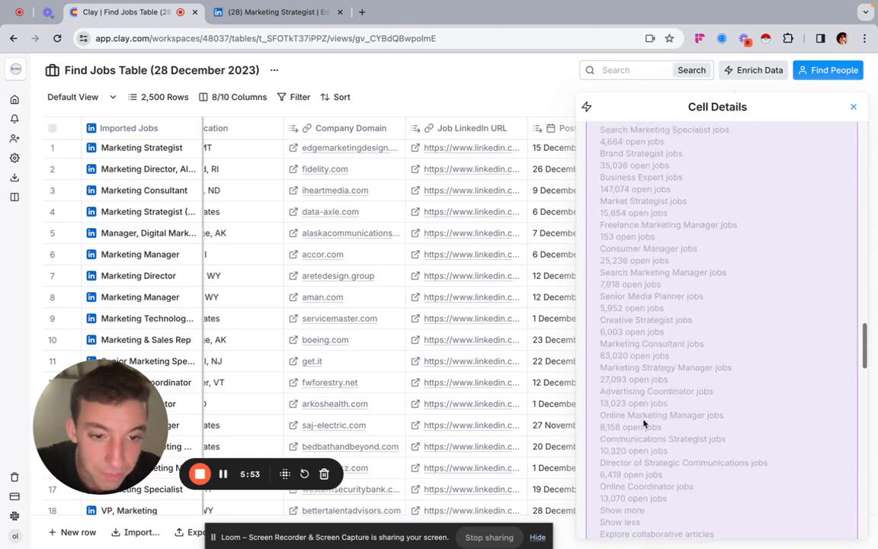
scroll(644, 423, down, 15)
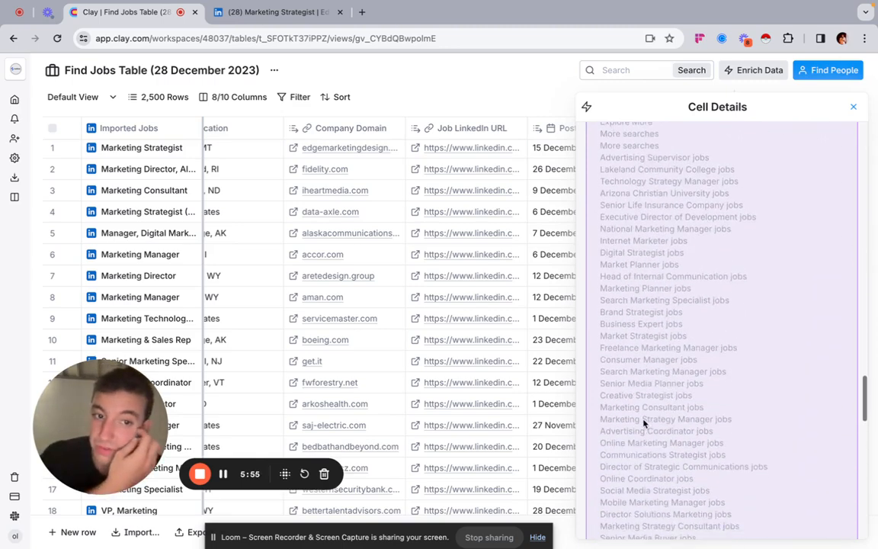
scroll(643, 424, down, 12)
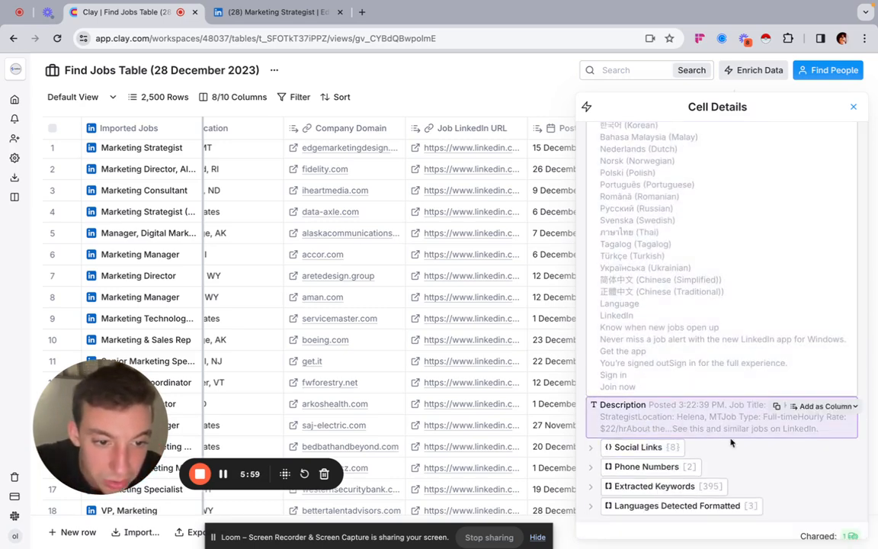
click(741, 430)
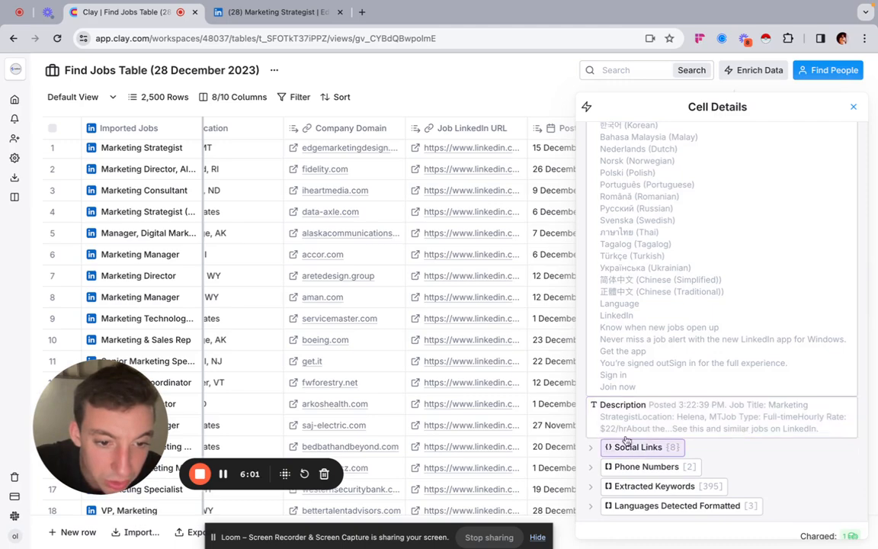
Step: Expand the Emails list in the first row's scrape result
scroll(717, 391, up, 10)
scroll(716, 391, up, 15)
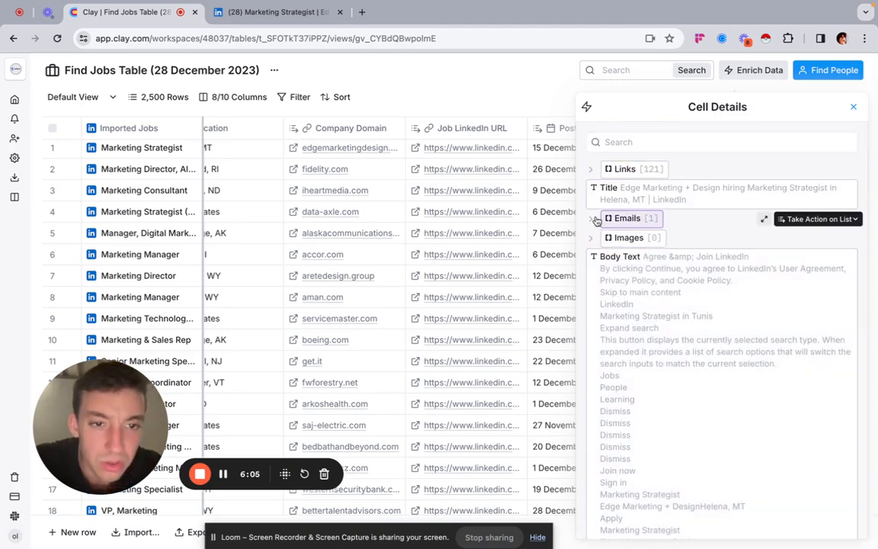
click(595, 219)
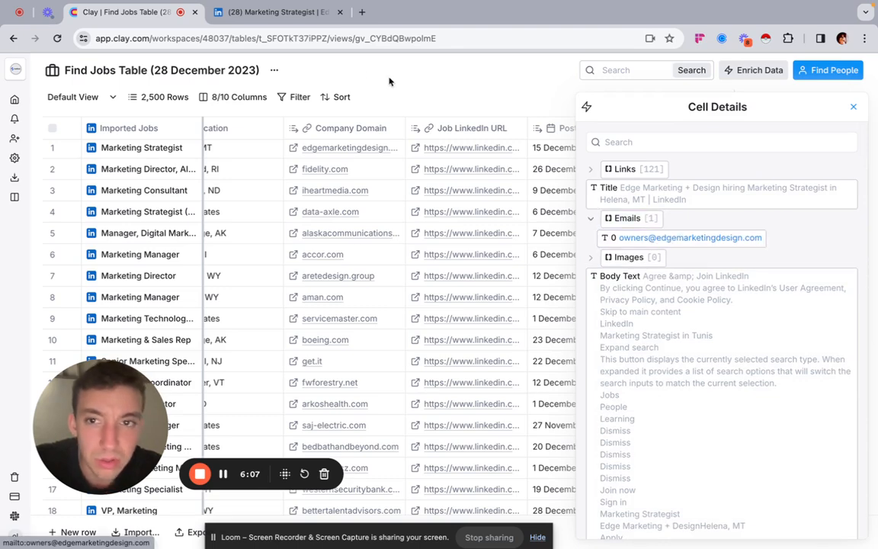
Step: Check the LinkedIn posting's job summary and hiring team details against the scraped body text
click(271, 11)
scroll(253, 324, up, 3)
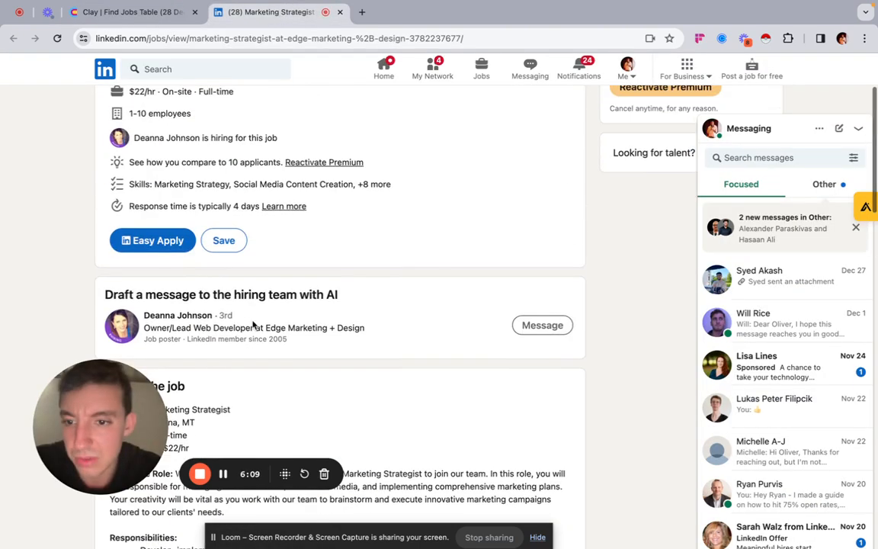
scroll(244, 335, up, 1)
scroll(228, 373, down, 2)
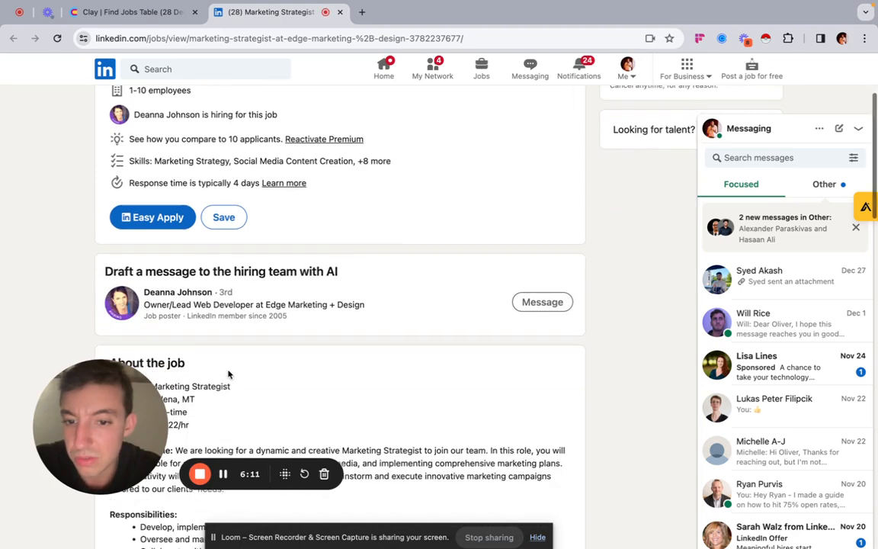
scroll(229, 266, up, 3)
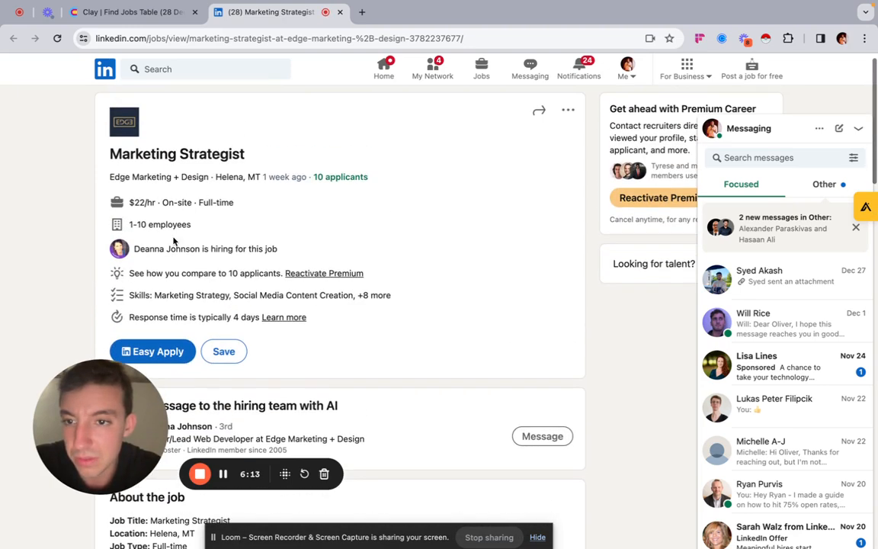
click(224, 473)
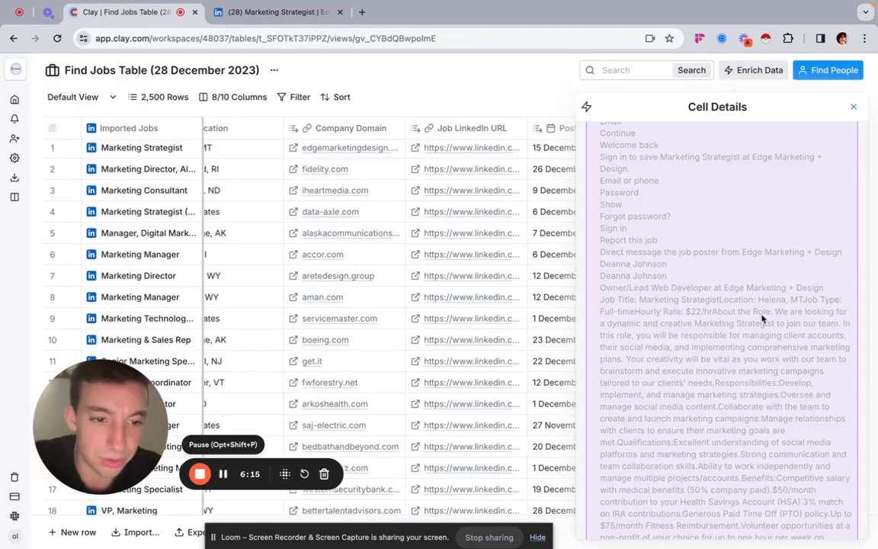
scroll(763, 317, down, 1)
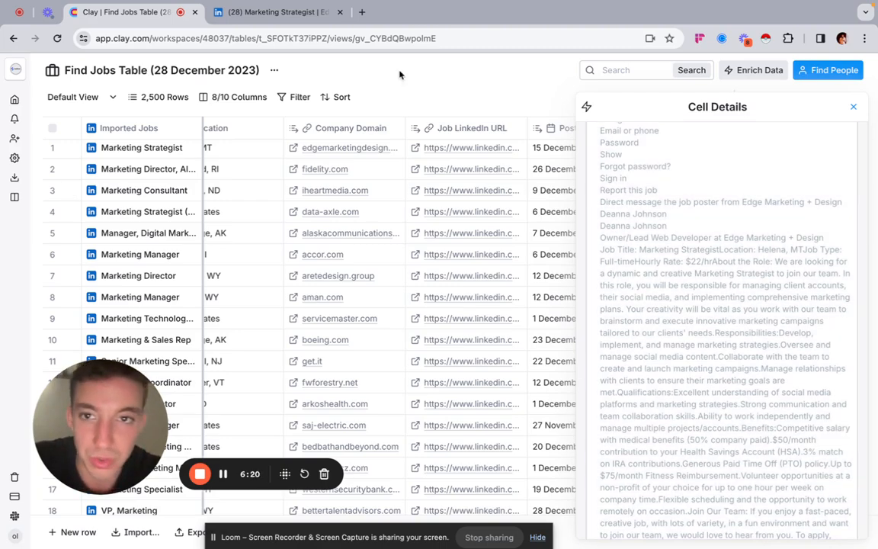
Step: Compare the LinkedIn job description with the scraped body text once more and close the cell details
click(260, 12)
scroll(216, 333, up, 5)
scroll(217, 333, down, 1)
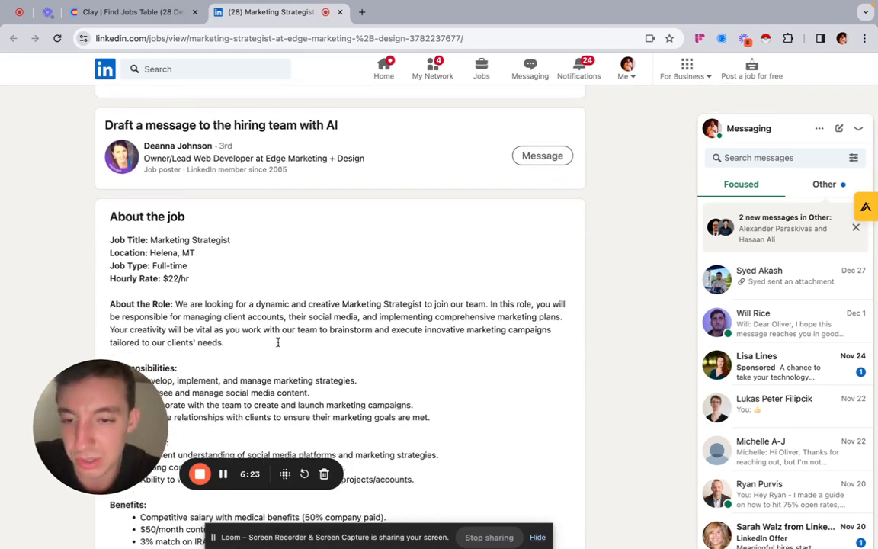
scroll(248, 303, down, 3)
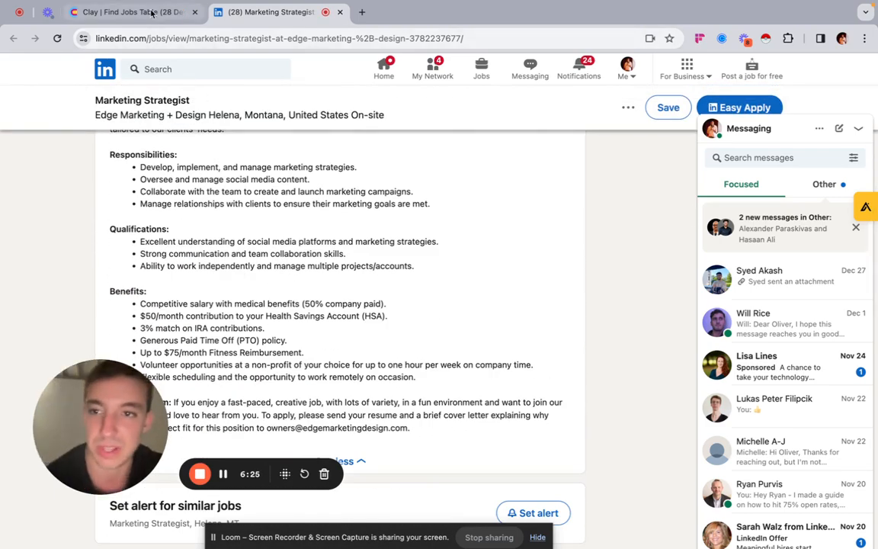
click(151, 12)
scroll(580, 392, down, 15)
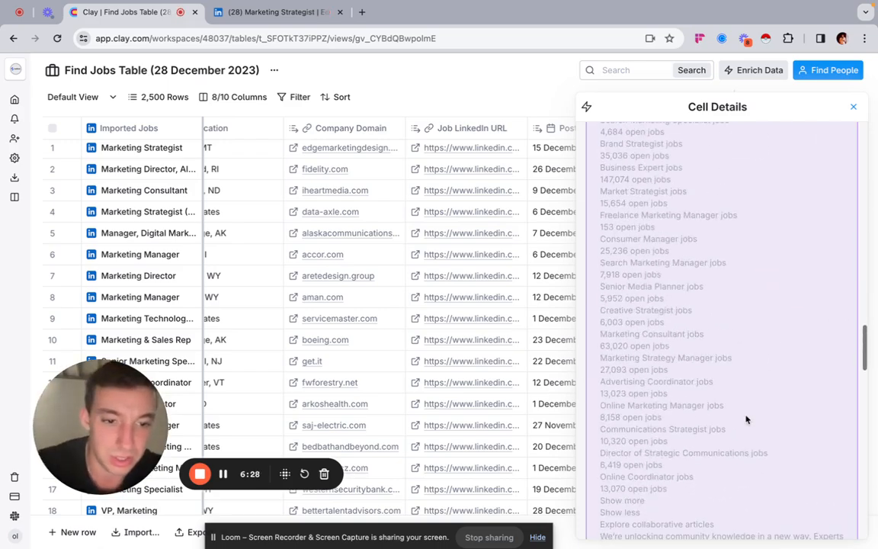
scroll(746, 419, down, 10)
scroll(762, 389, up, 15)
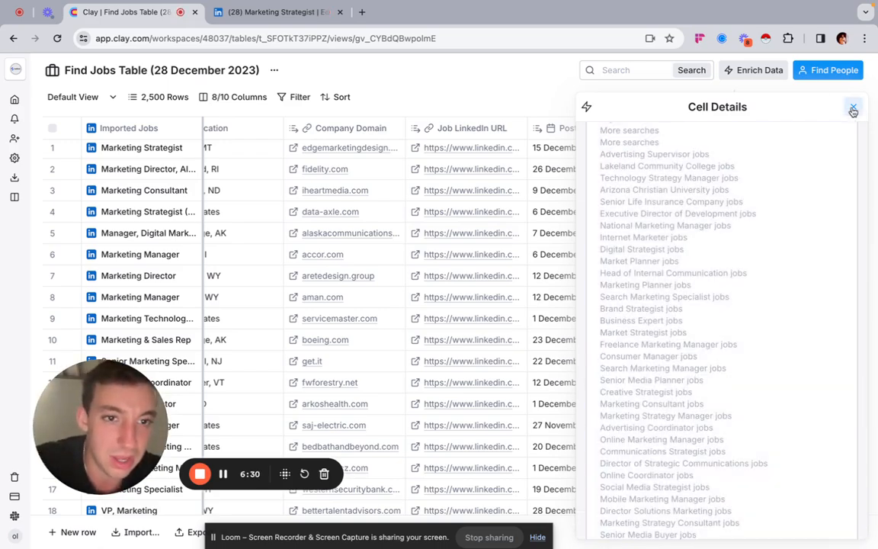
click(853, 109)
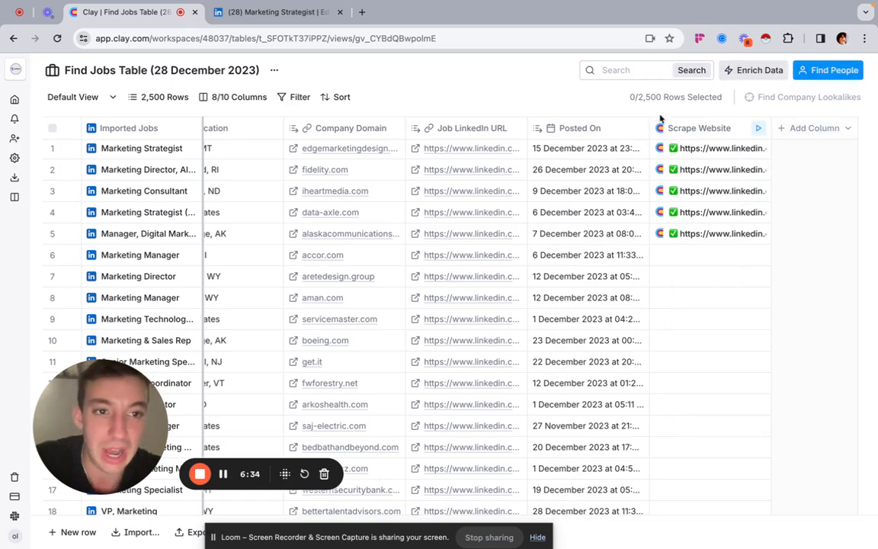
Step: Start a new Use AI enrichment column for the jobs table
click(815, 128)
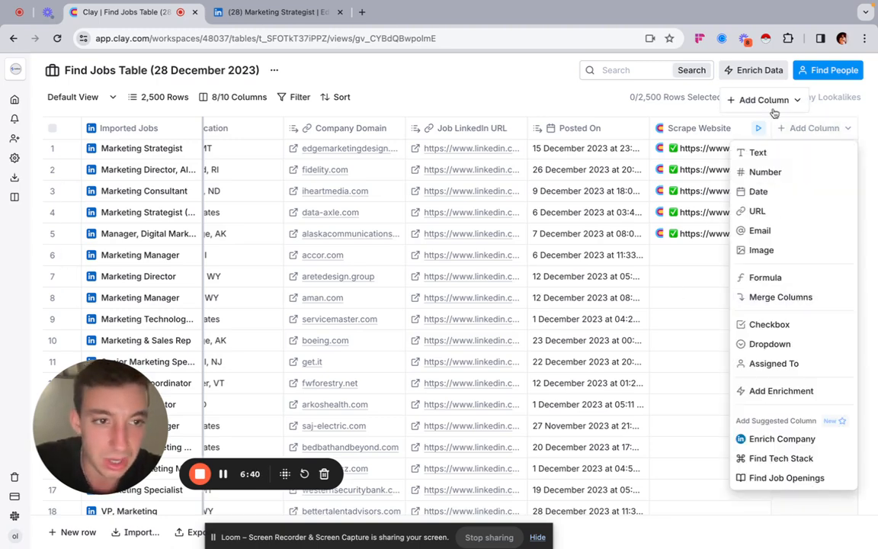
click(746, 71)
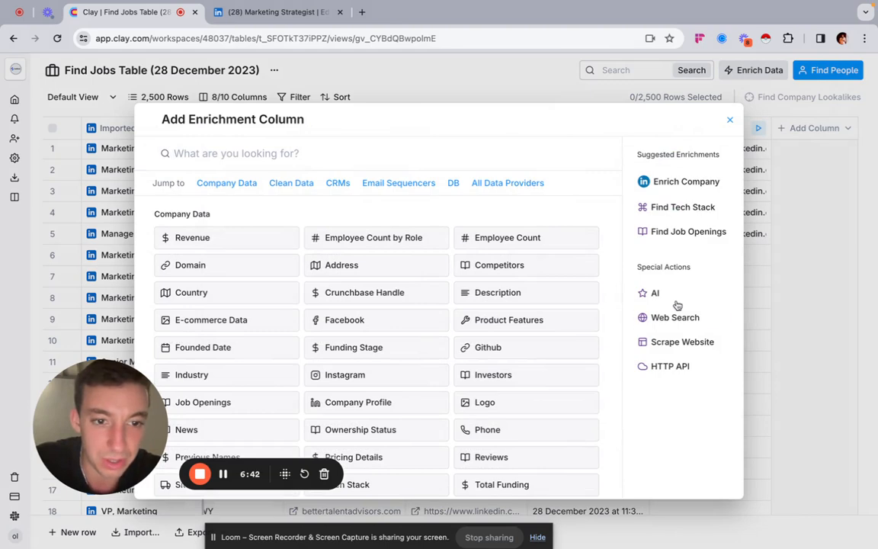
click(673, 295)
click(231, 175)
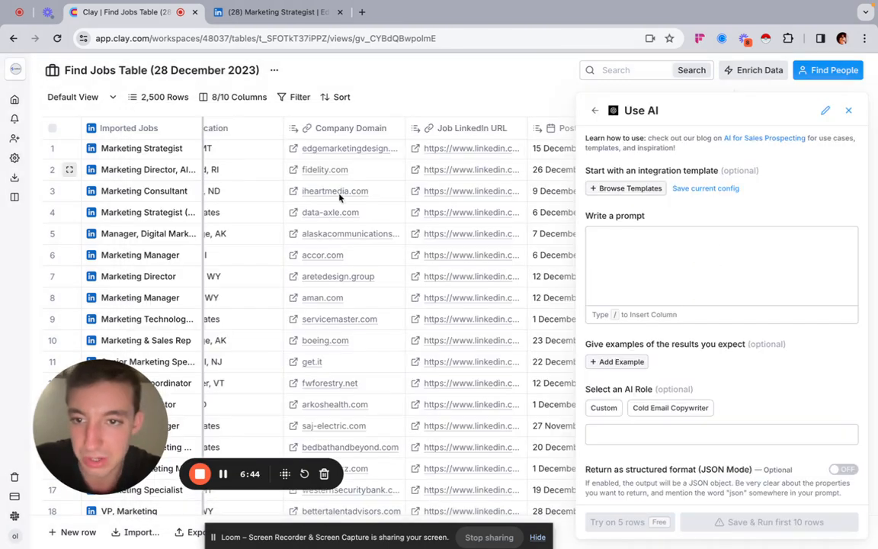
Step: Enter a prompt summarising the job's key responsibilities in 3 bullet points of at most 10 words each, using specific keywords from the scraped bodyText
click(606, 245)
scroll(608, 247, down, 1)
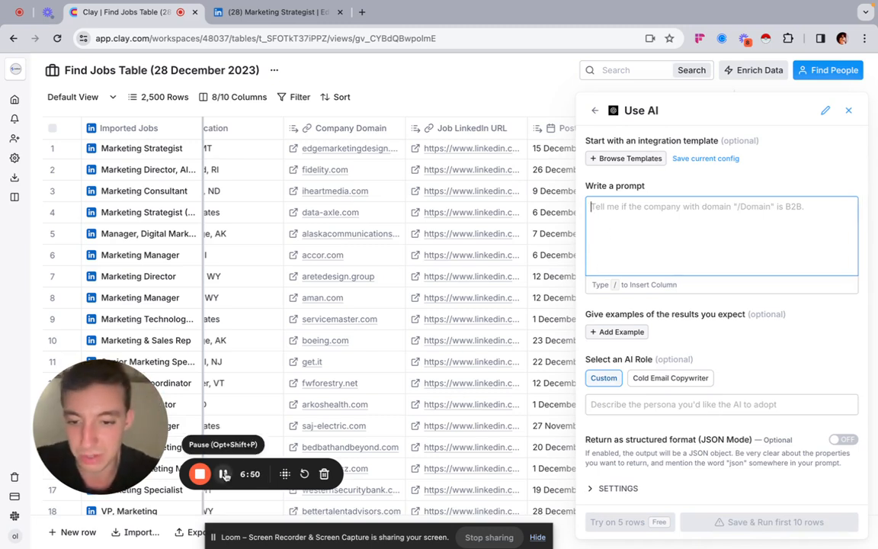
key(super+v)
scroll(731, 297, down, 2)
scroll(734, 299, up, 2)
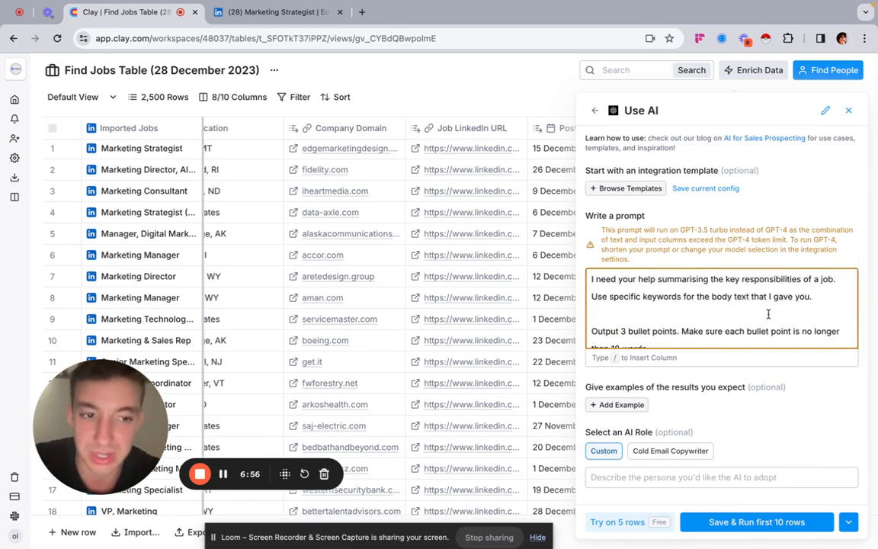
scroll(767, 314, down, 3)
scroll(691, 299, down, 1)
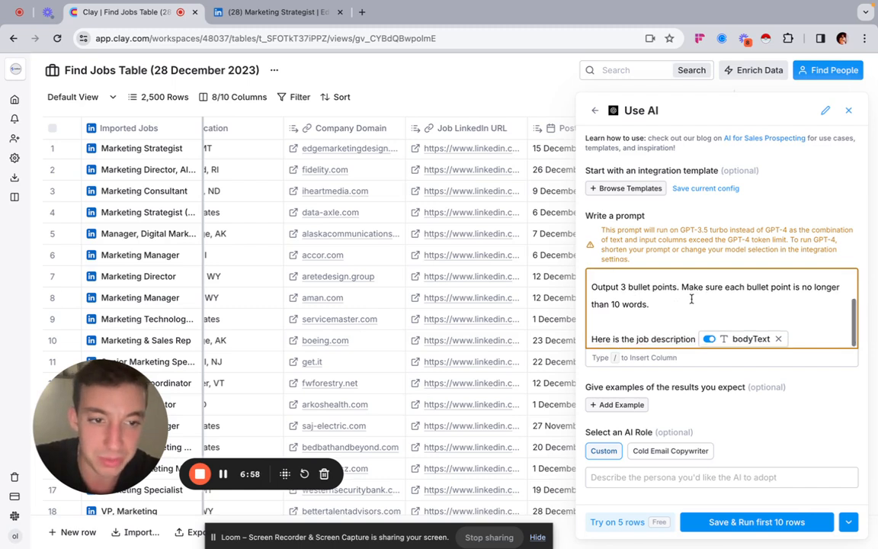
scroll(778, 303, down, 1)
scroll(778, 300, down, 2)
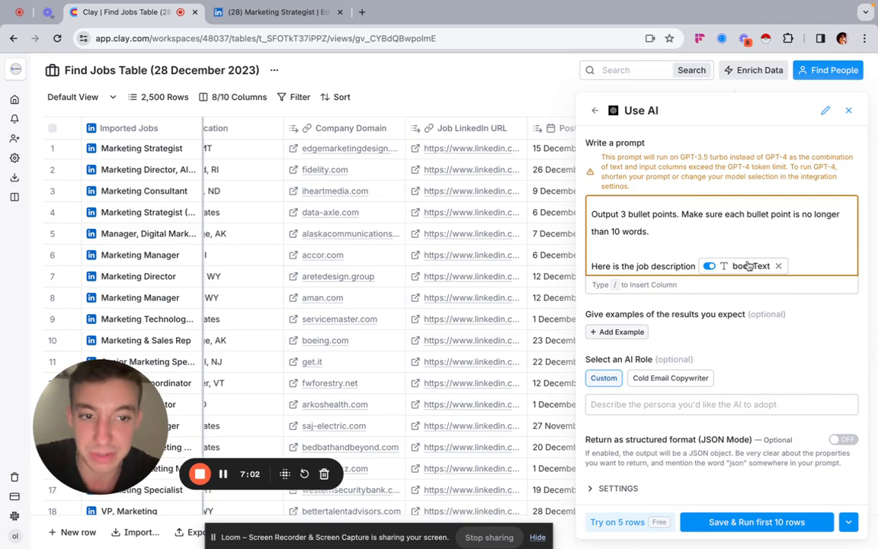
mouse_move(748, 265)
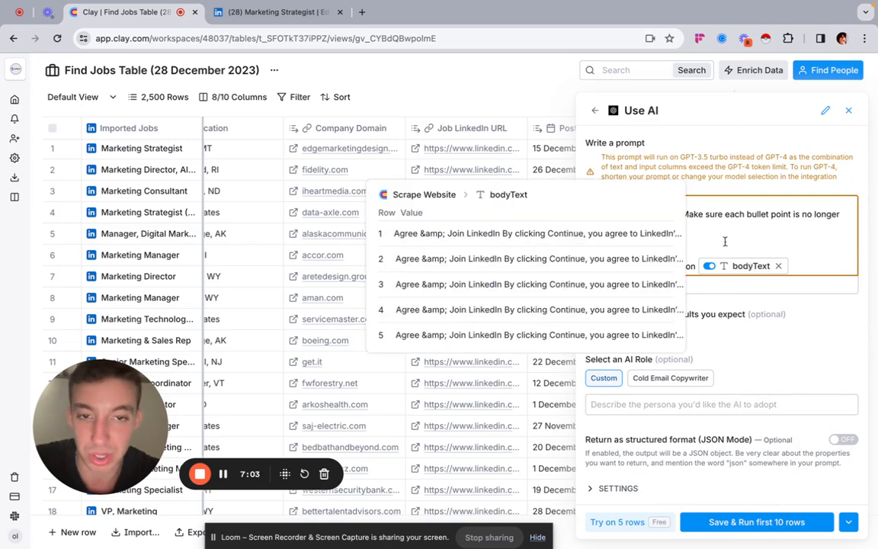
Step: Review the role and responsibilities sections of the LinkedIn posting and return to the AI prompt setup
click(228, 11)
scroll(245, 251, down, 6)
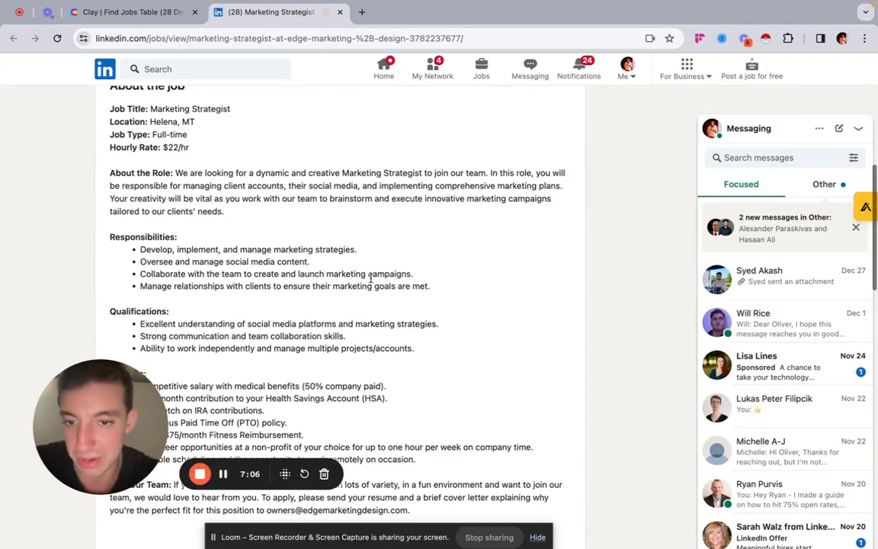
scroll(145, 215, up, 1)
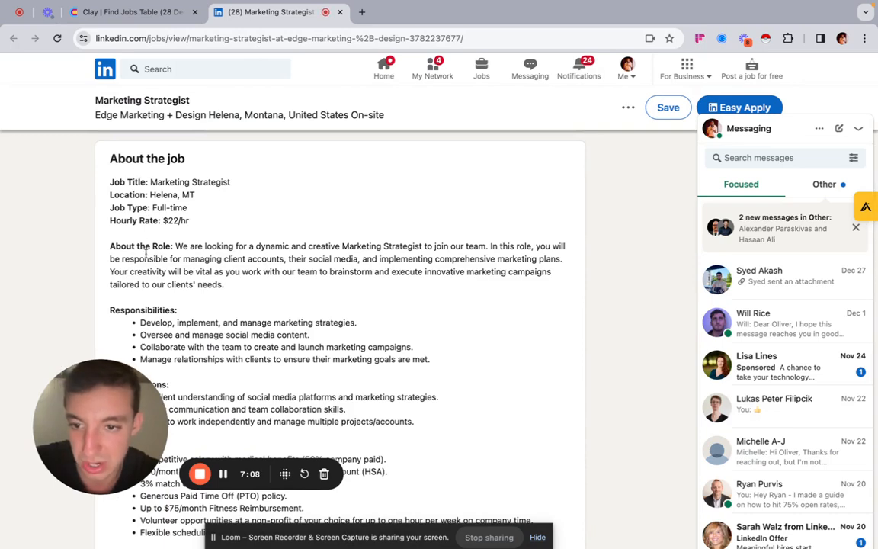
click(158, 23)
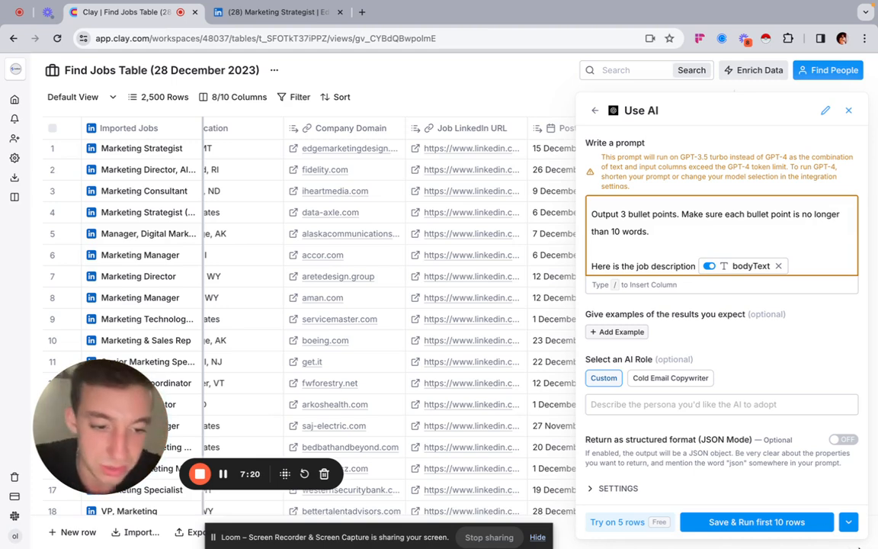
Step: Test the responsibilities prompt on 5 rows, and save the AI column without running it
click(848, 521)
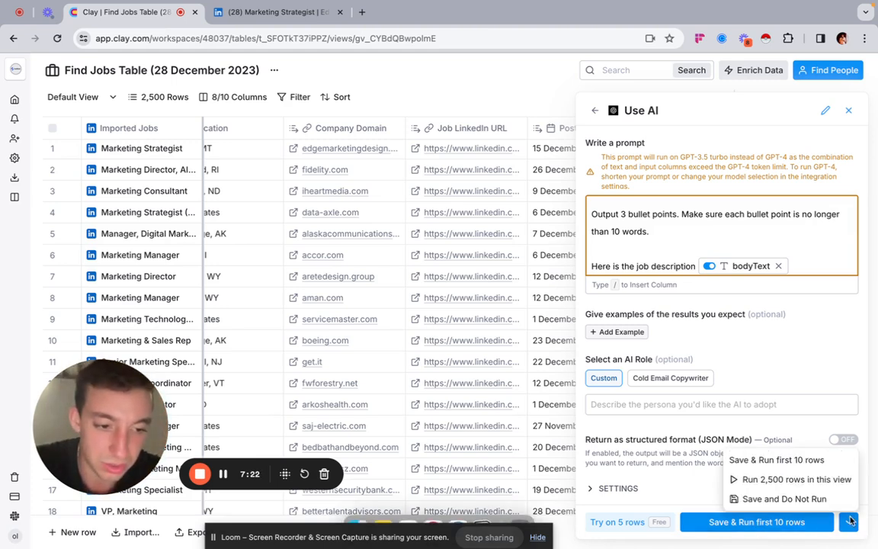
click(619, 521)
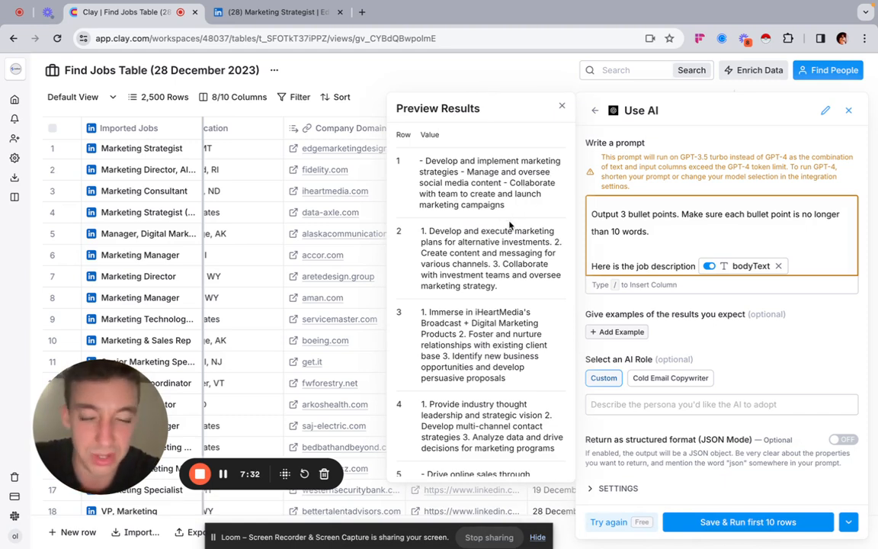
click(849, 521)
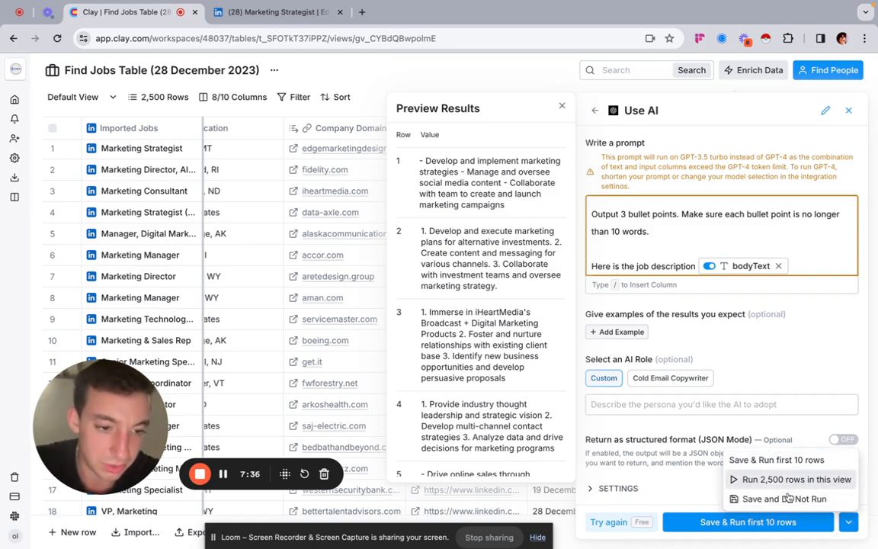
click(785, 499)
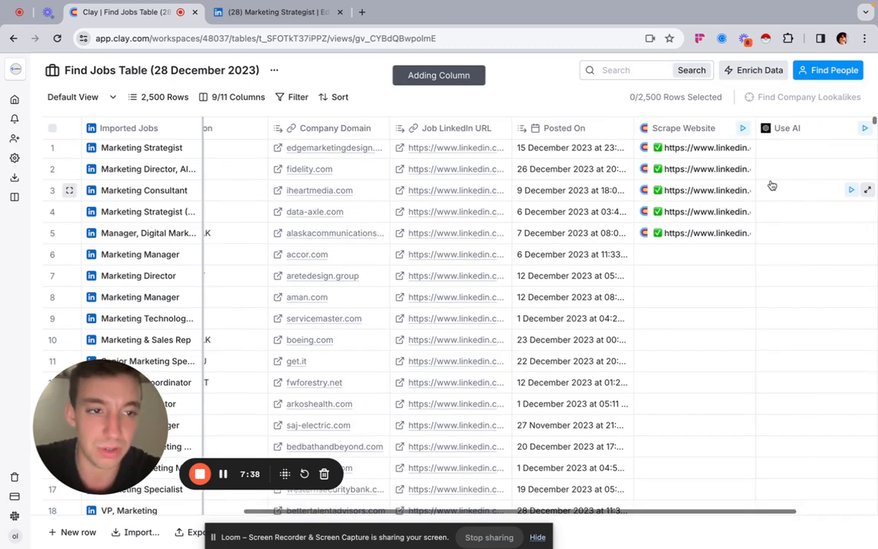
Step: Run the AI job responsibilities column for the first five job rows
click(742, 169)
click(743, 190)
click(744, 212)
click(745, 232)
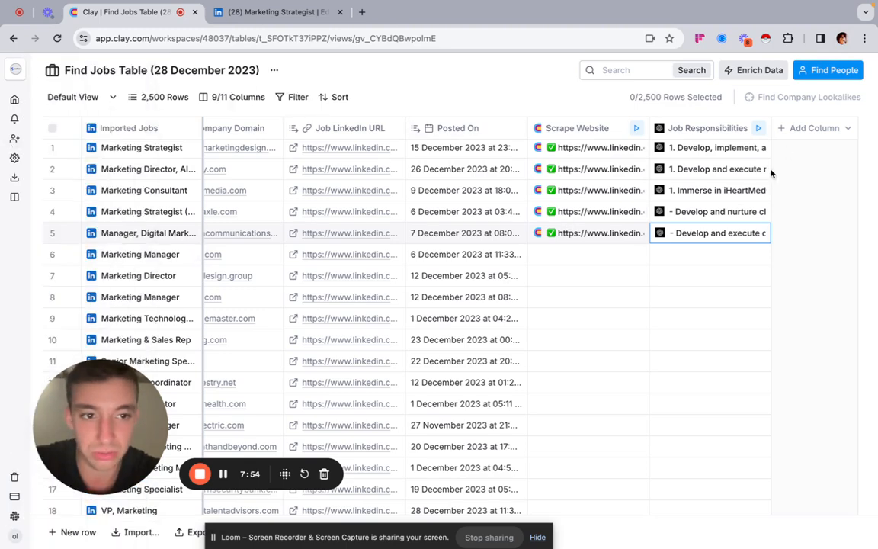
Step: Start a LinkedIn people search from the table's company domains and include the job titles Founder, CEO and Head
click(829, 70)
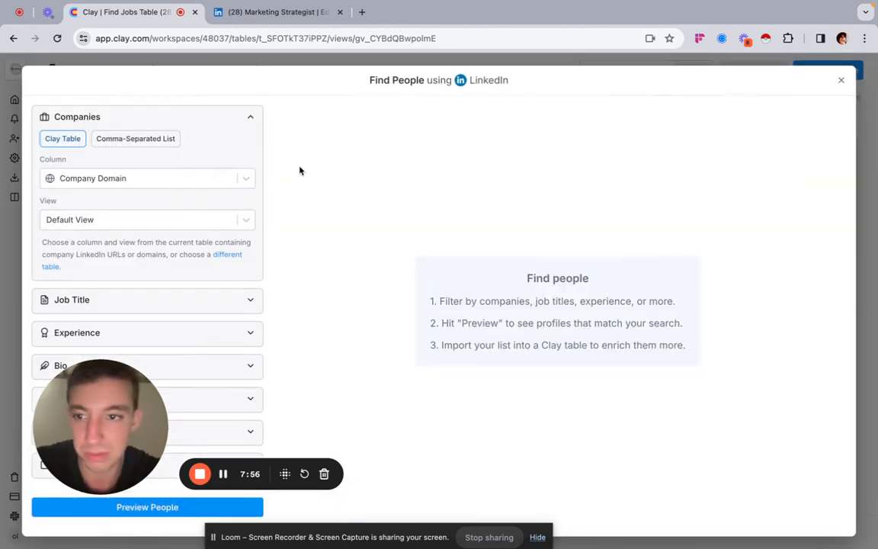
scroll(121, 295, down, 2)
click(131, 207)
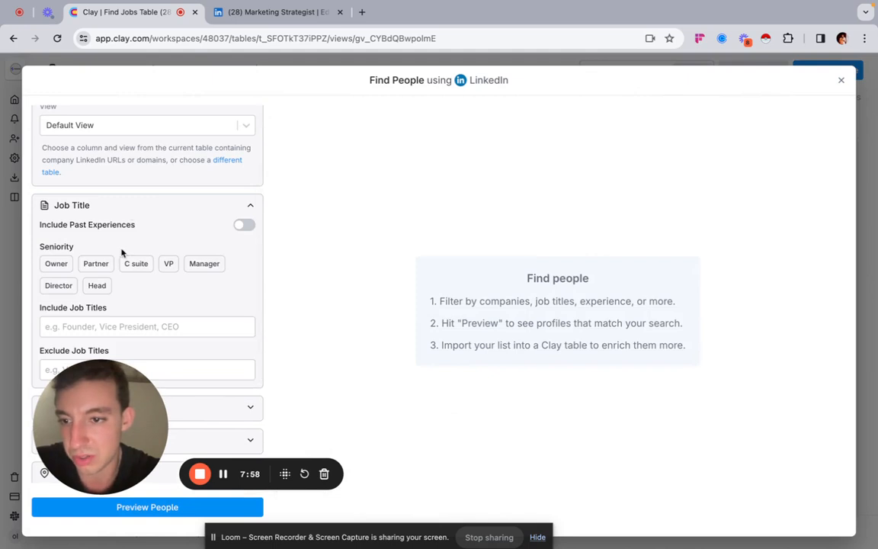
scroll(121, 253, down, 2)
click(87, 243)
text(Founder)
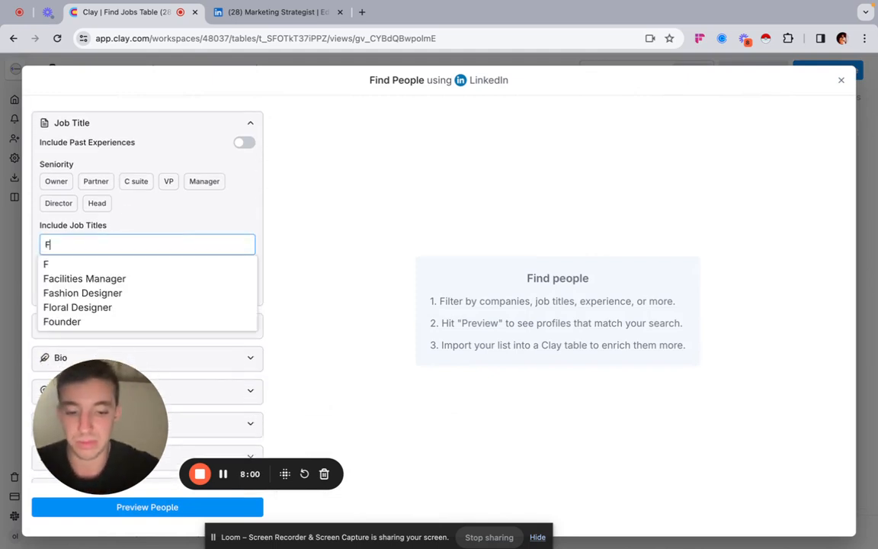
key(Return)
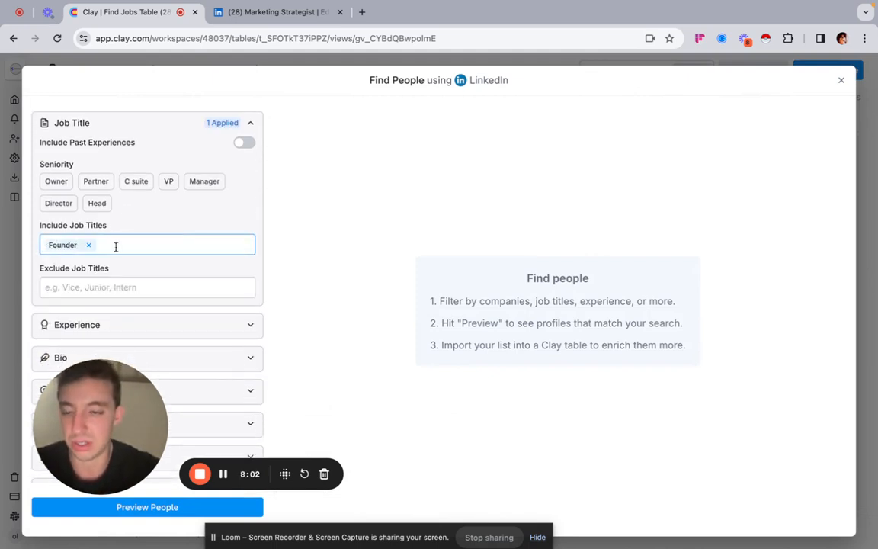
text(CEO)
click(126, 264)
text(Head)
click(141, 264)
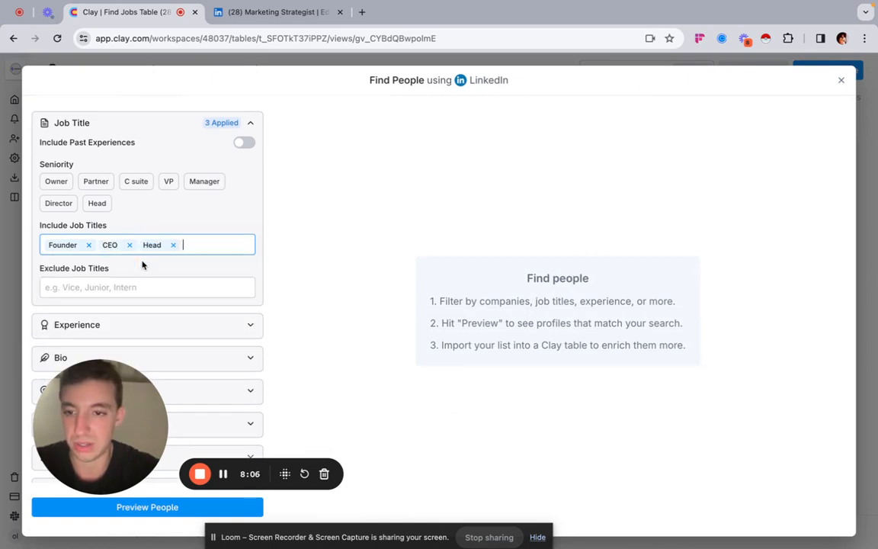
Step: Limit the people search to the United States and preview the matching people
scroll(148, 282, down, 2)
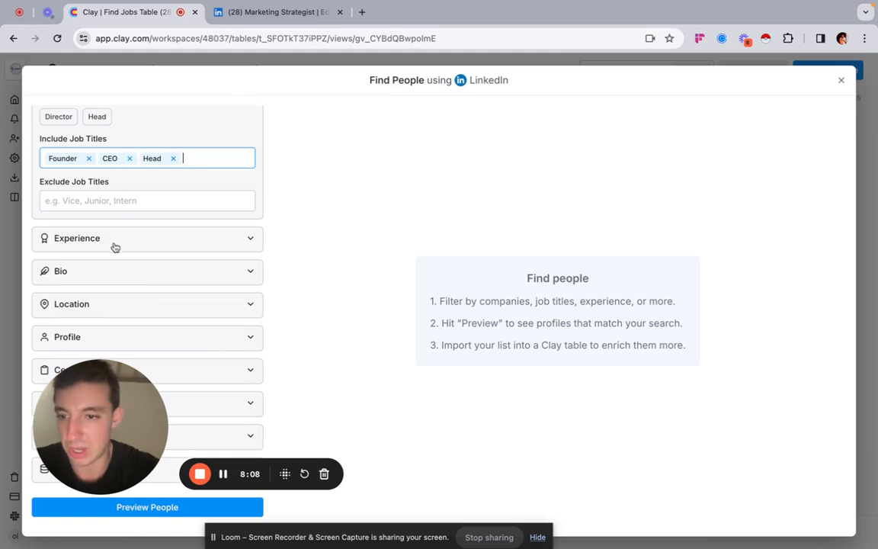
click(127, 304)
click(121, 335)
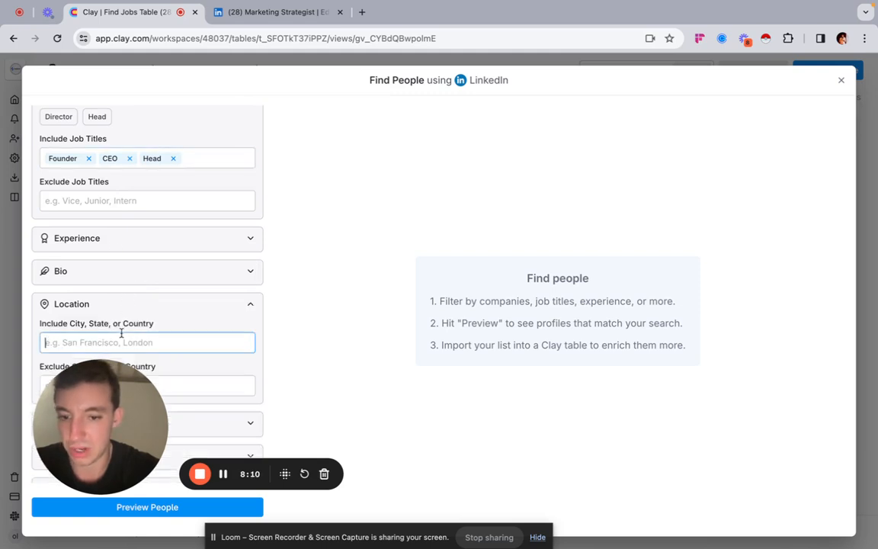
text(United)
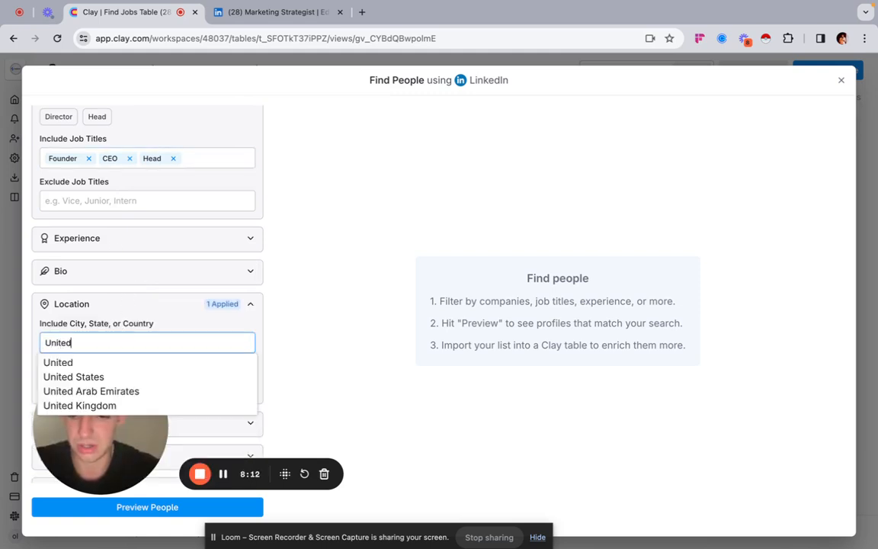
text( States)
click(115, 361)
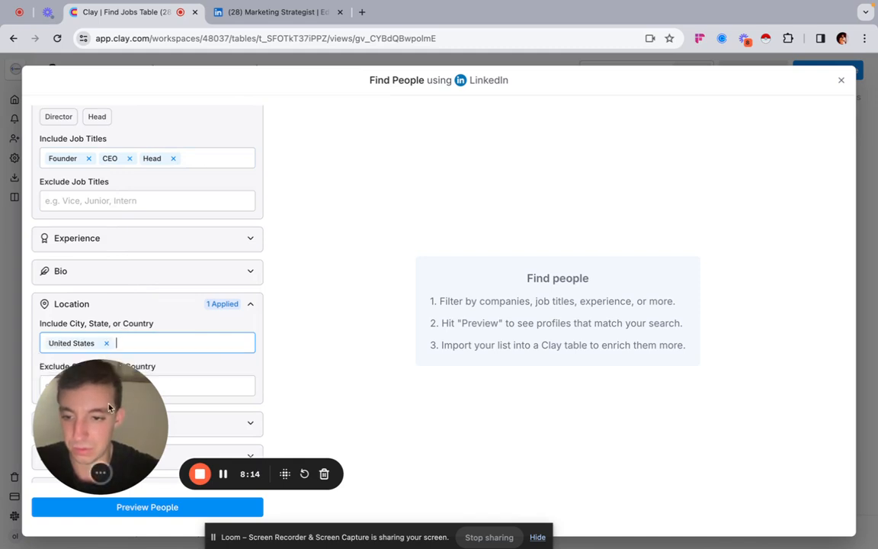
drag(116, 407, 374, 385)
scroll(117, 434, down, 2)
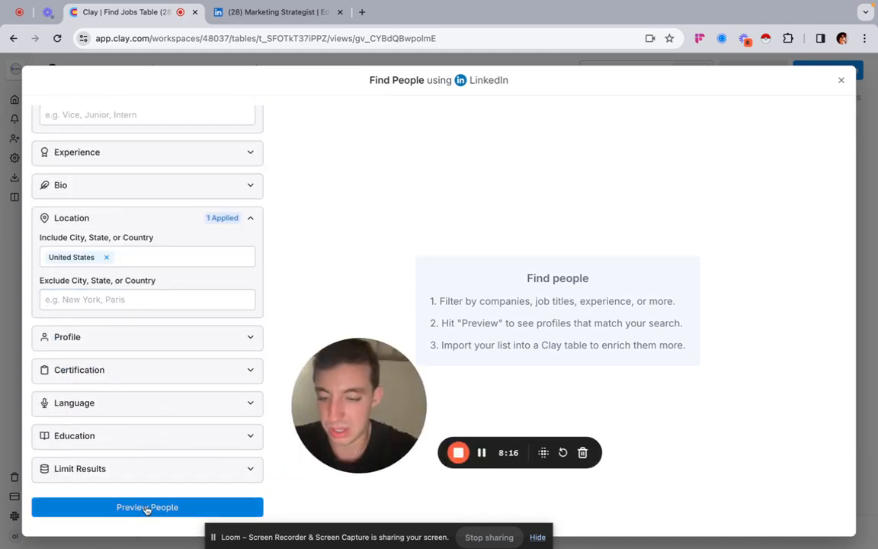
scroll(173, 284, up, 10)
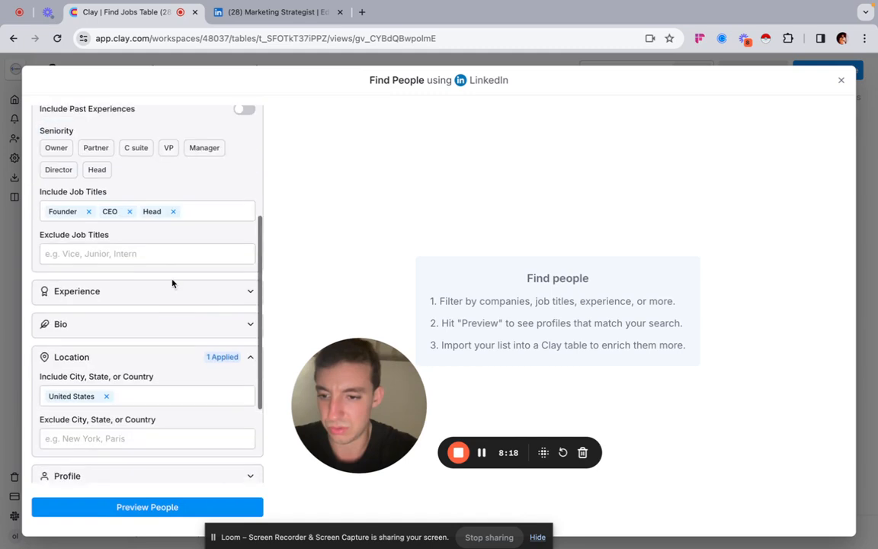
click(148, 508)
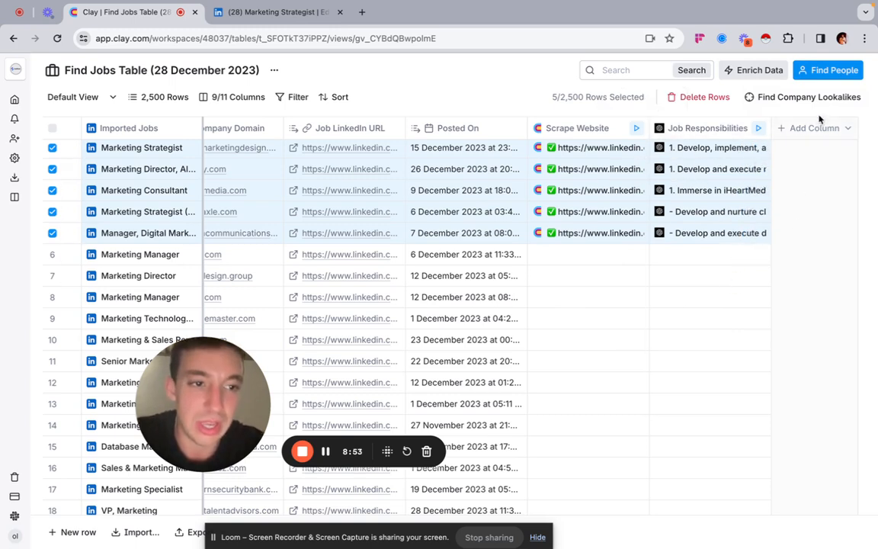
Step: Review the Job Title column, opening the longer titles in rows 2 and 4 to check for unnecessary wording
click(744, 298)
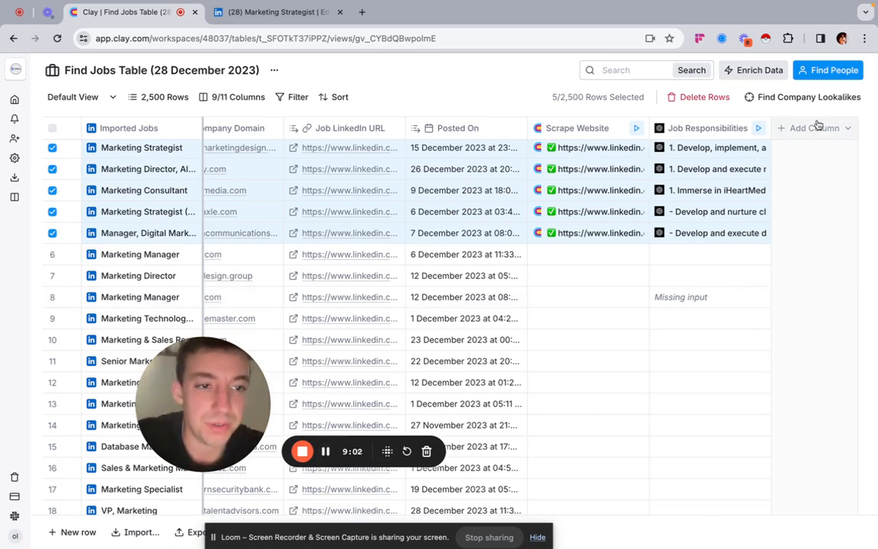
scroll(354, 313, left, 3)
scroll(354, 313, left, 5)
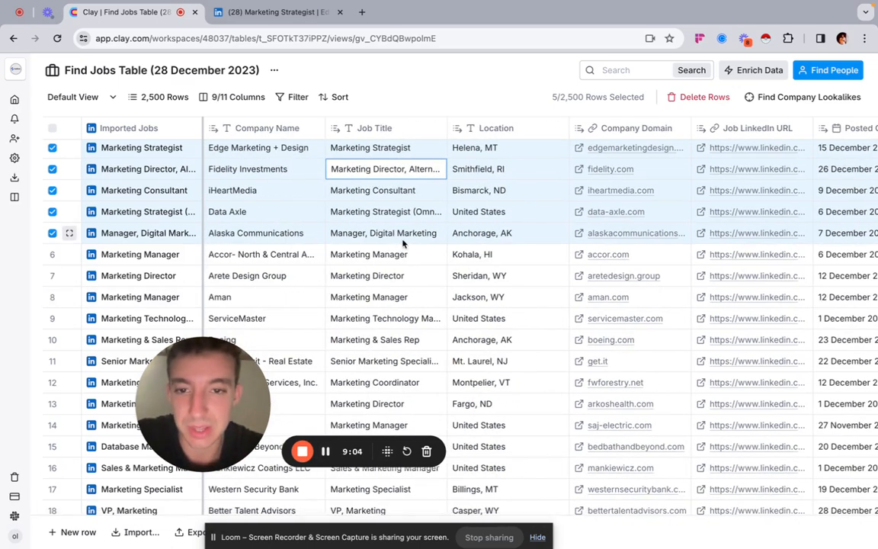
click(379, 235)
click(377, 150)
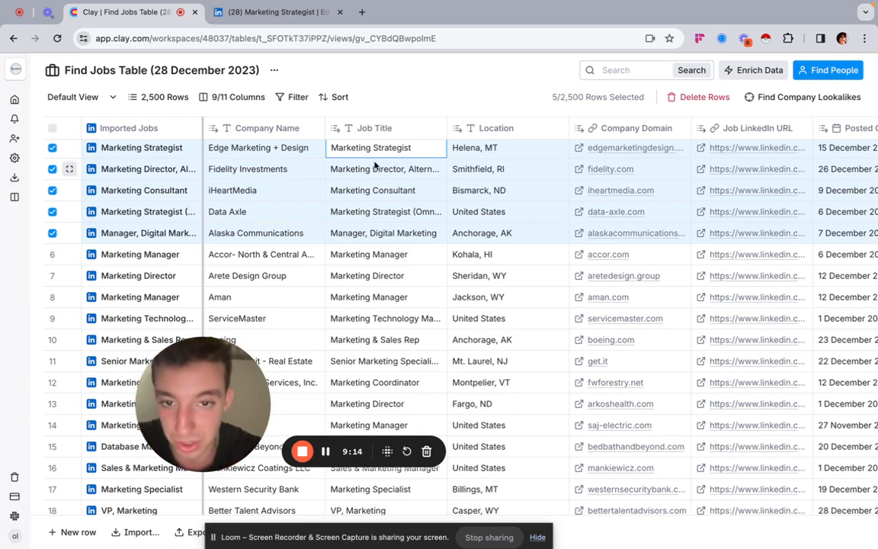
click(414, 175)
click(413, 174)
triple_click(440, 180)
click(415, 179)
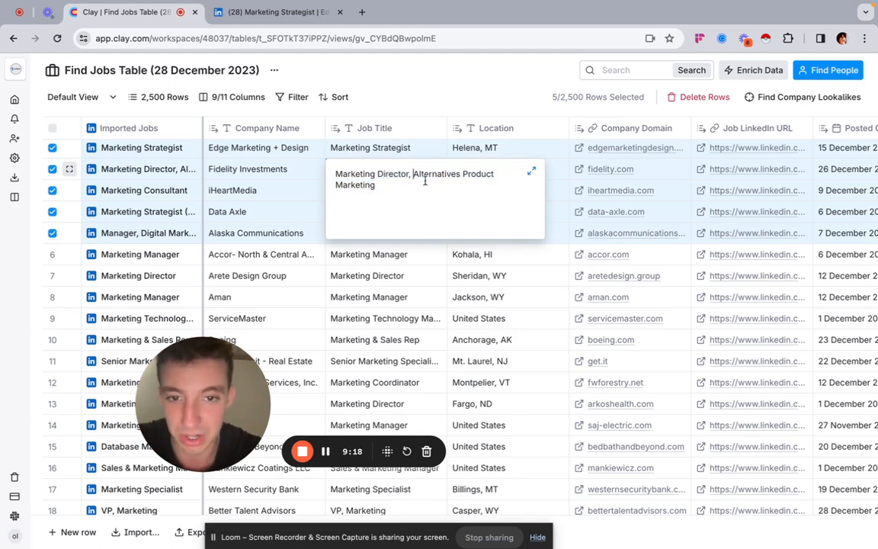
click(379, 290)
click(386, 214)
click(355, 217)
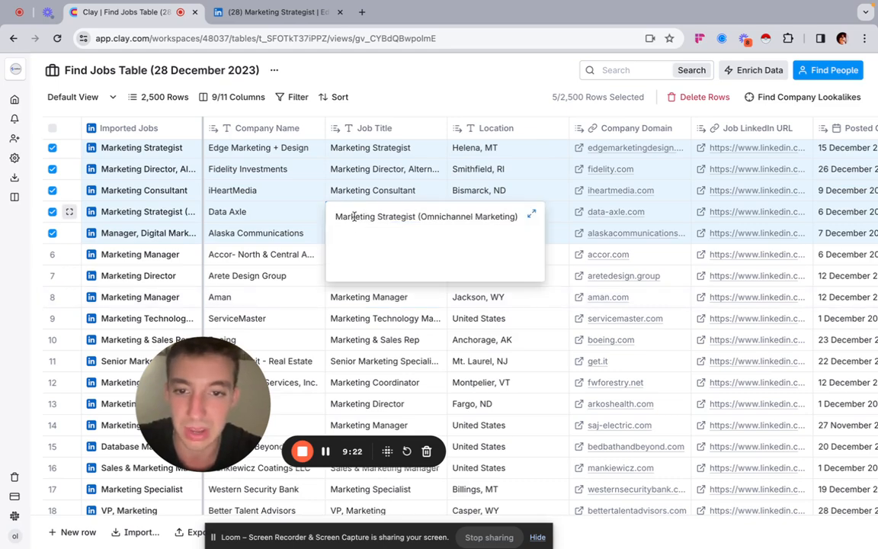
click(406, 348)
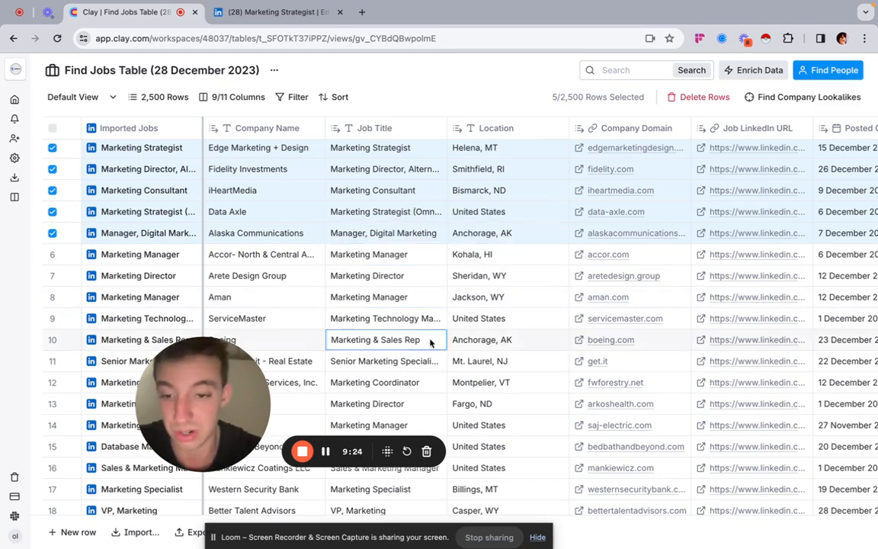
Step: Start another Use AI enrichment column for the jobs table
scroll(393, 216, right, 10)
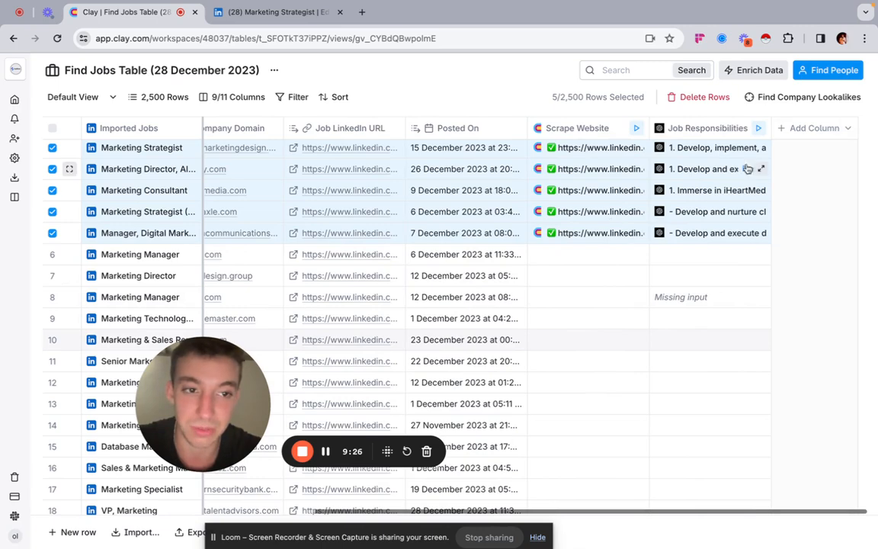
click(801, 131)
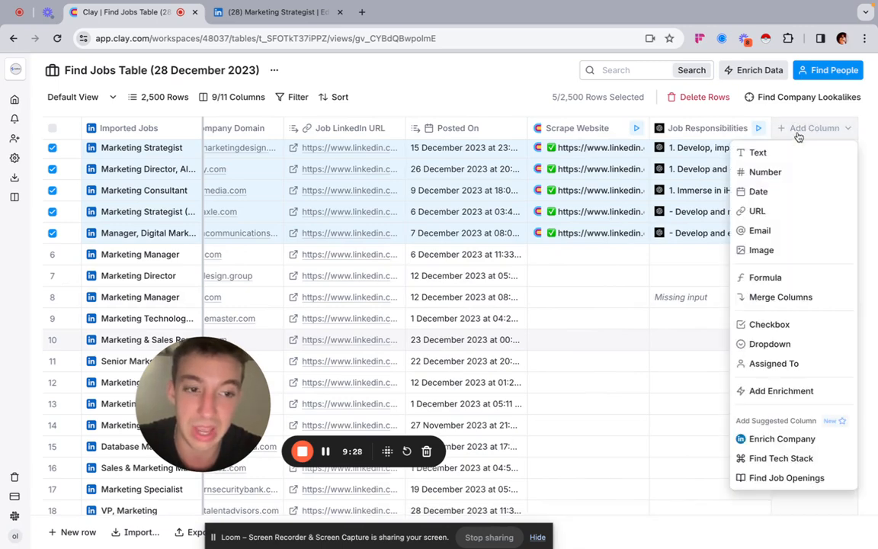
click(753, 73)
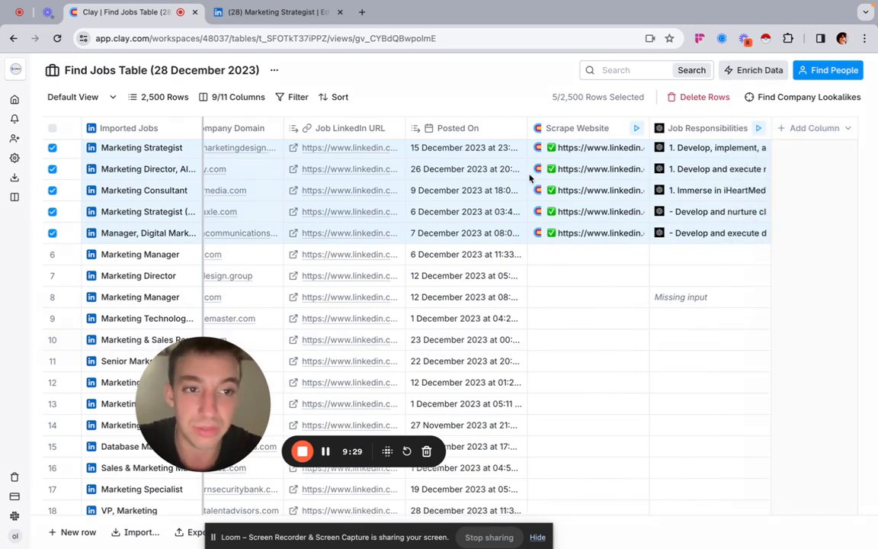
click(670, 292)
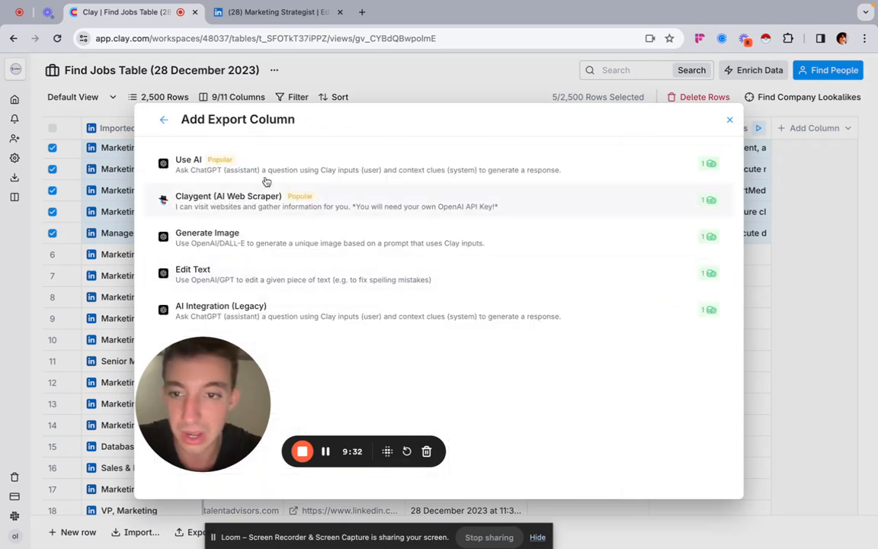
click(663, 108)
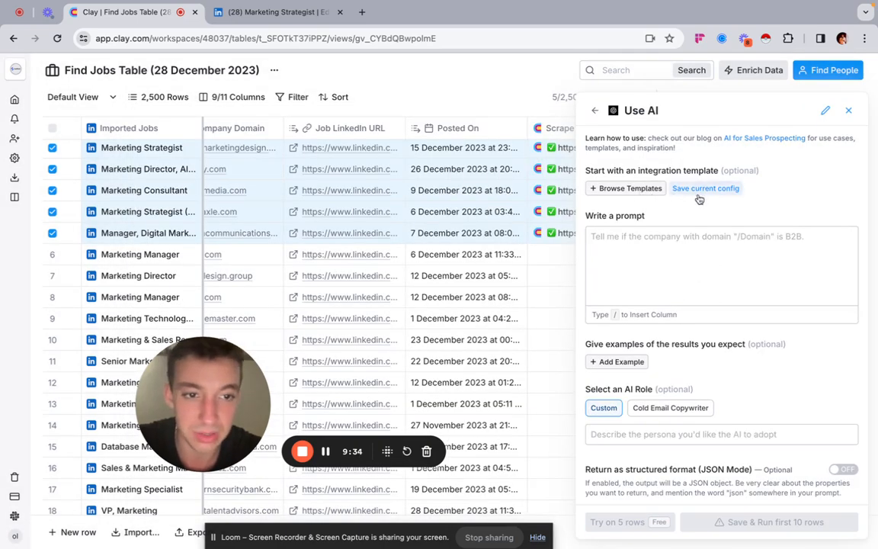
Step: Find the Clean job titles template, map its input to the Job Title column, and apply it
click(609, 188)
click(319, 182)
text(job titl)
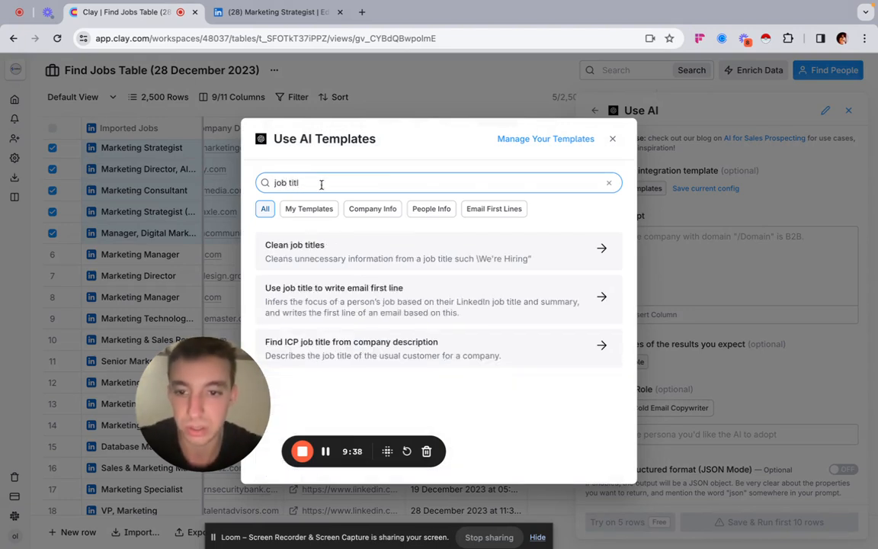
click(409, 250)
click(306, 236)
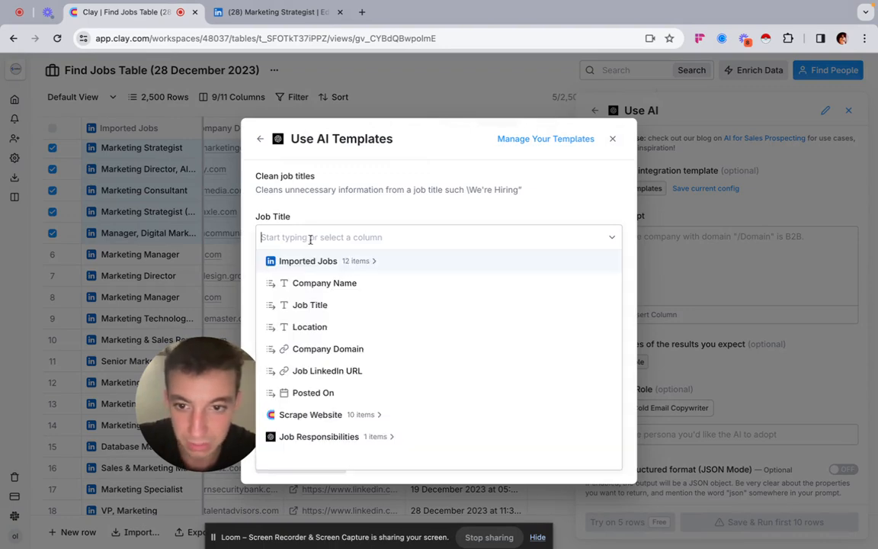
click(346, 305)
scroll(349, 278, down, 1)
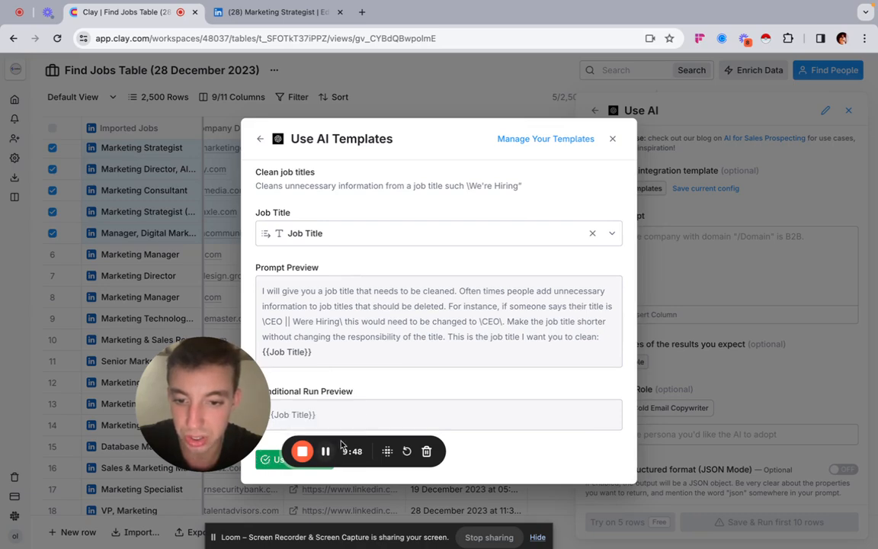
drag(181, 381, 51, 293)
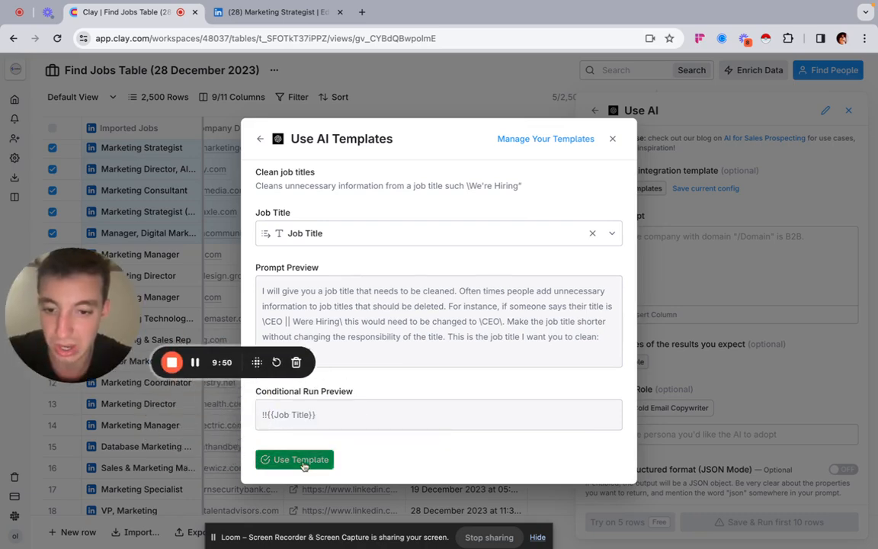
click(261, 459)
Step: Test the job title cleaning prompt on 5 rows
scroll(717, 353, down, 5)
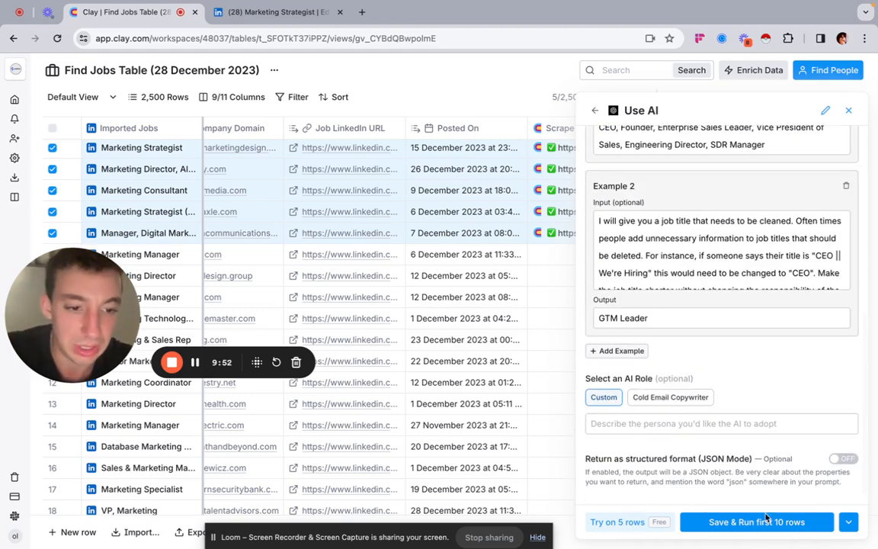
click(845, 520)
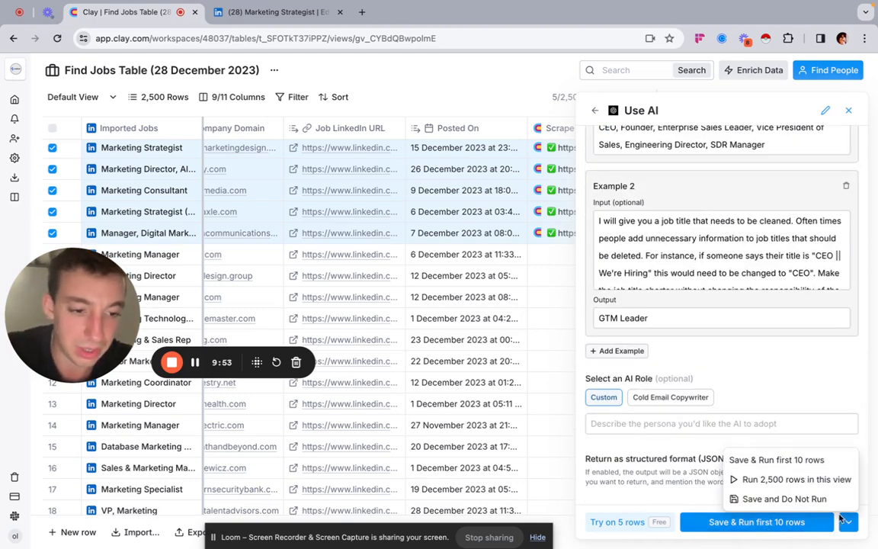
click(605, 523)
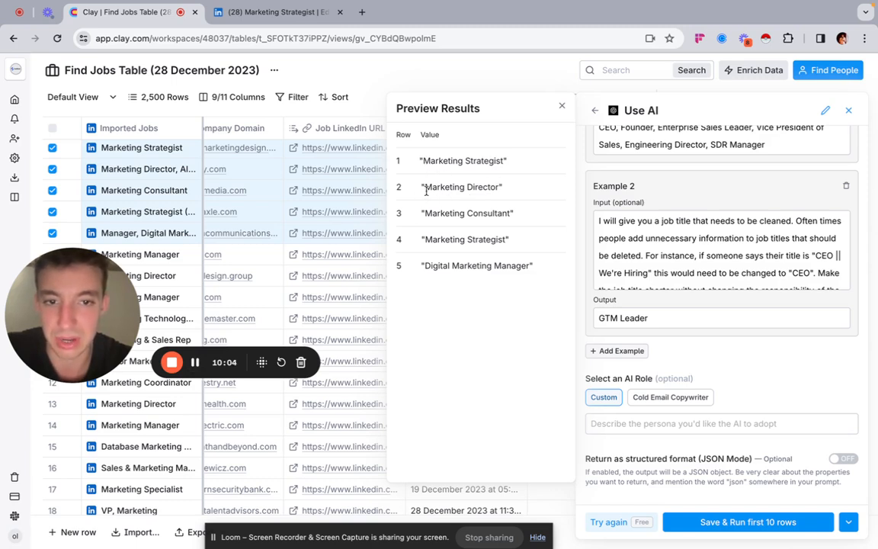
Step: Add "Make sure to output in lower case and remove any "" marks." to the end of the job title cleaning prompt and rerun the preview
scroll(735, 335, up, 5)
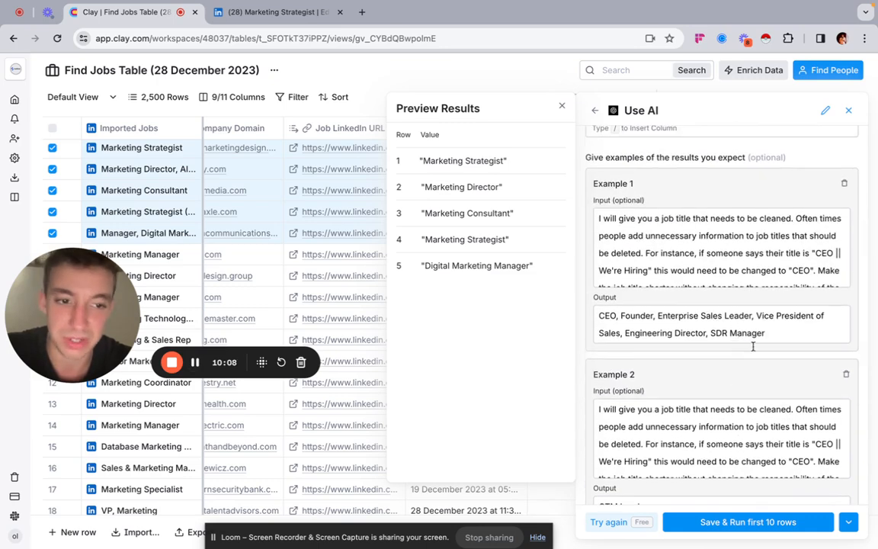
scroll(735, 228, up, 4)
scroll(735, 178, up, 2)
scroll(743, 295, down, 3)
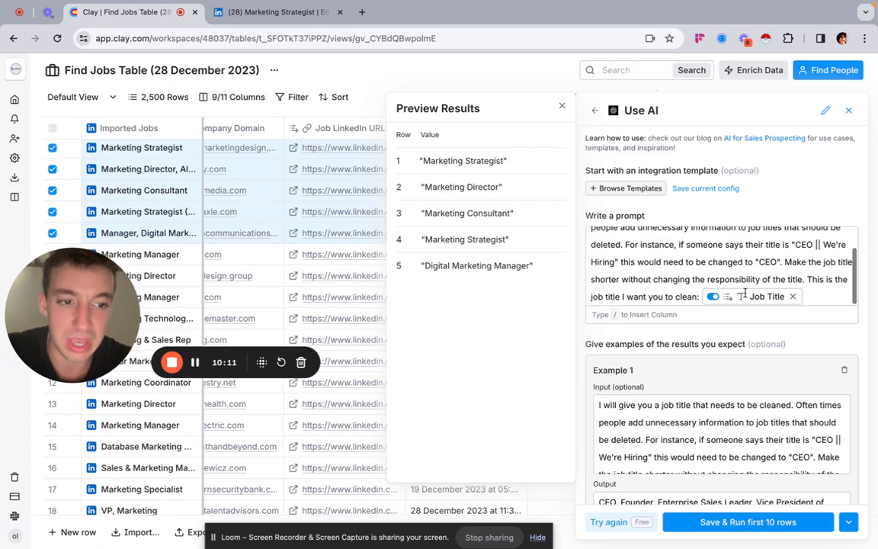
click(835, 300)
key(Return)
text(Make)
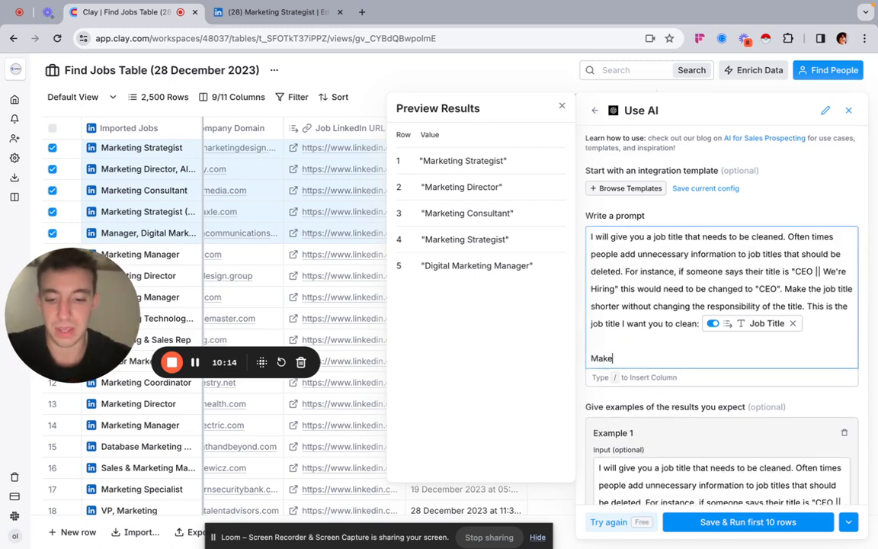
text( sure to output in lowe)
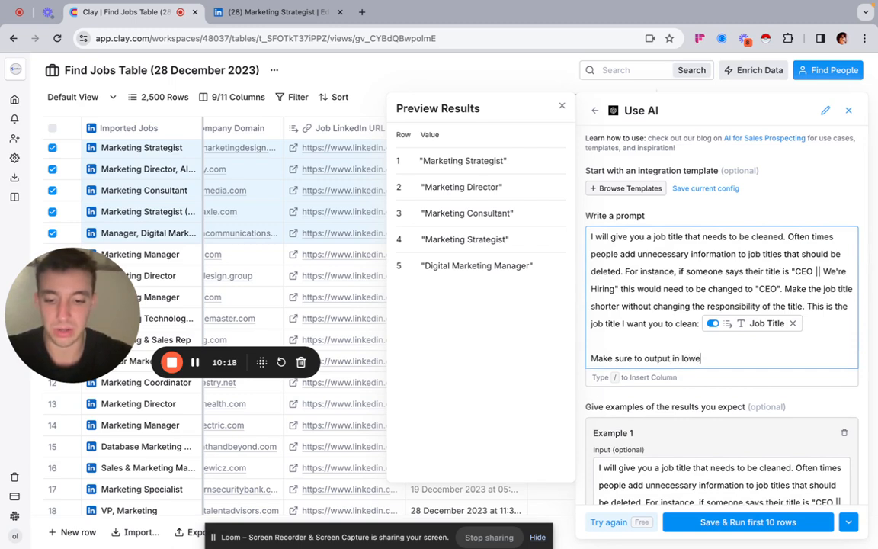
text(r case and rem)
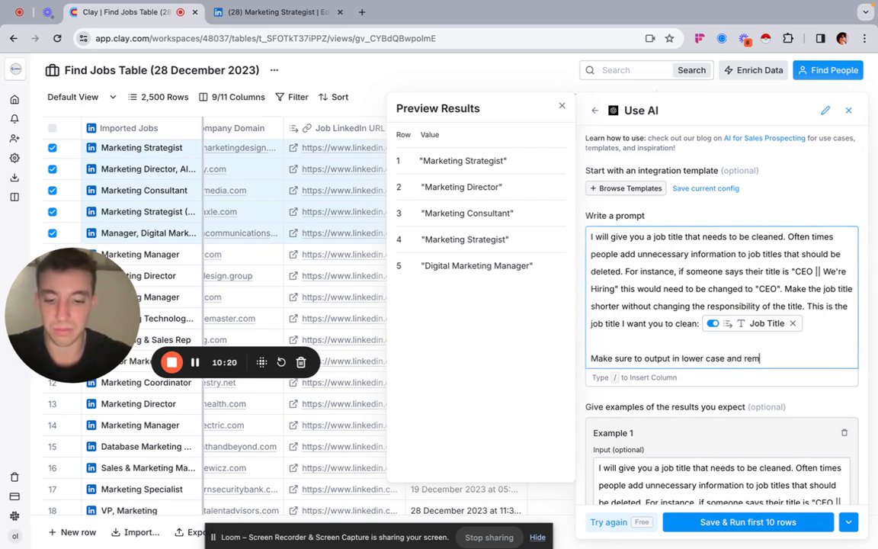
text(ove any "" marks.)
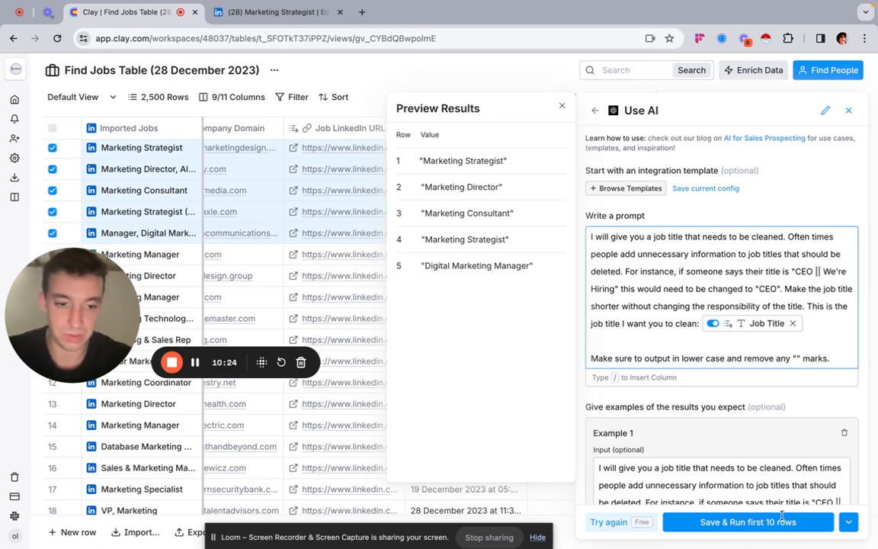
click(626, 532)
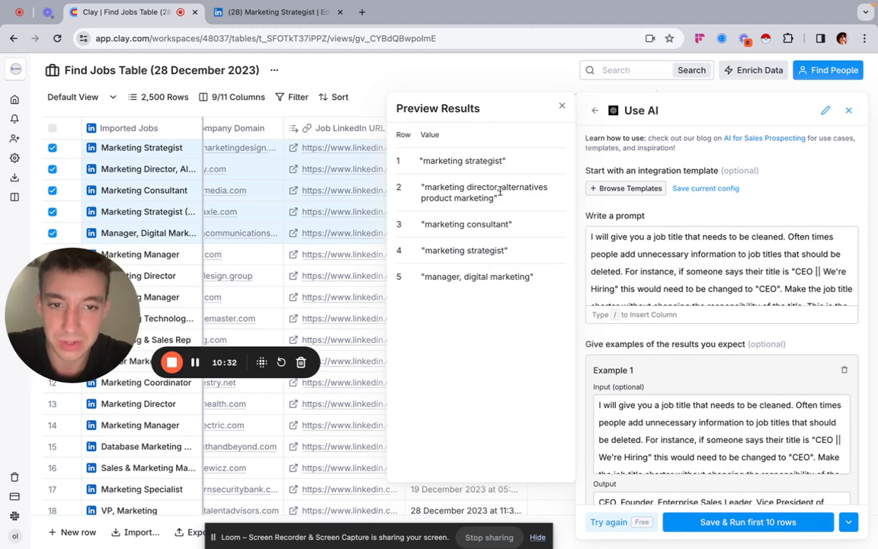
Step: Check preview rows 2 and 5, remove the added lower-case and quotation-mark instruction from the prompt, and rerun the preview
drag(496, 192, 515, 205)
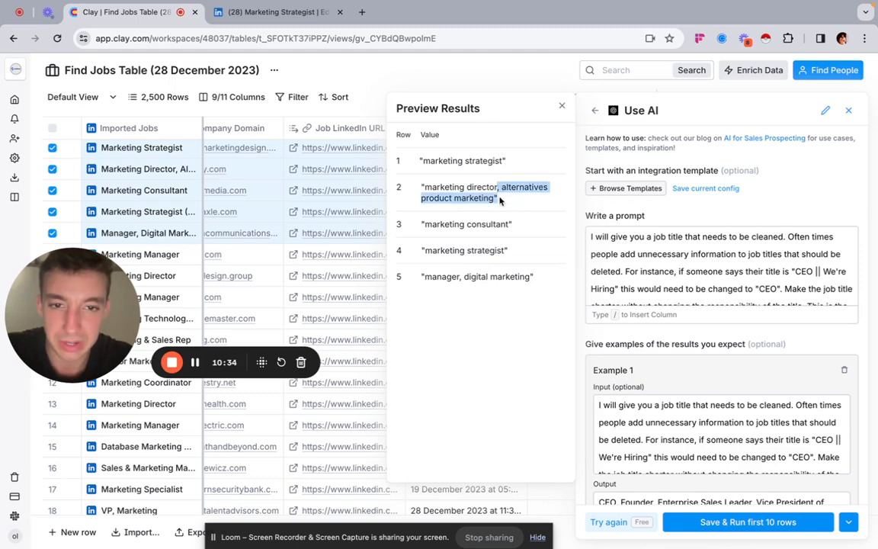
click(475, 179)
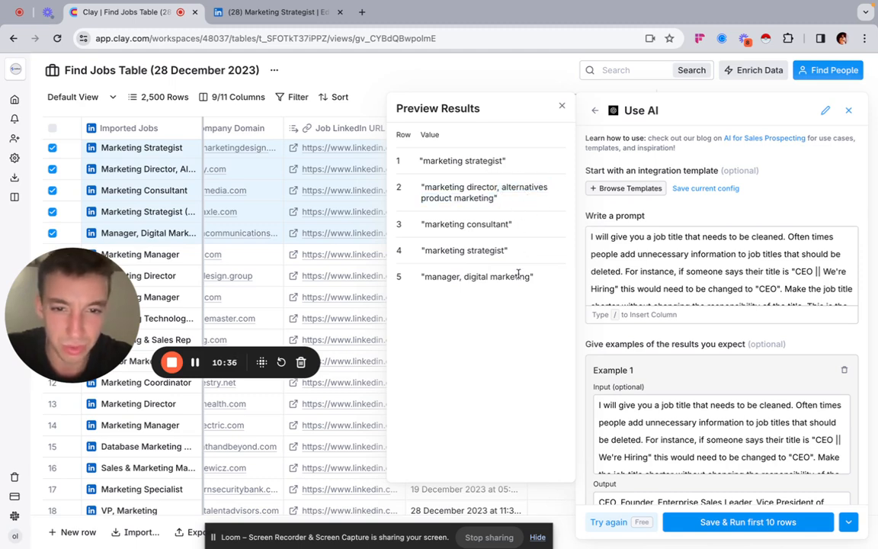
drag(495, 277, 413, 282)
click(490, 273)
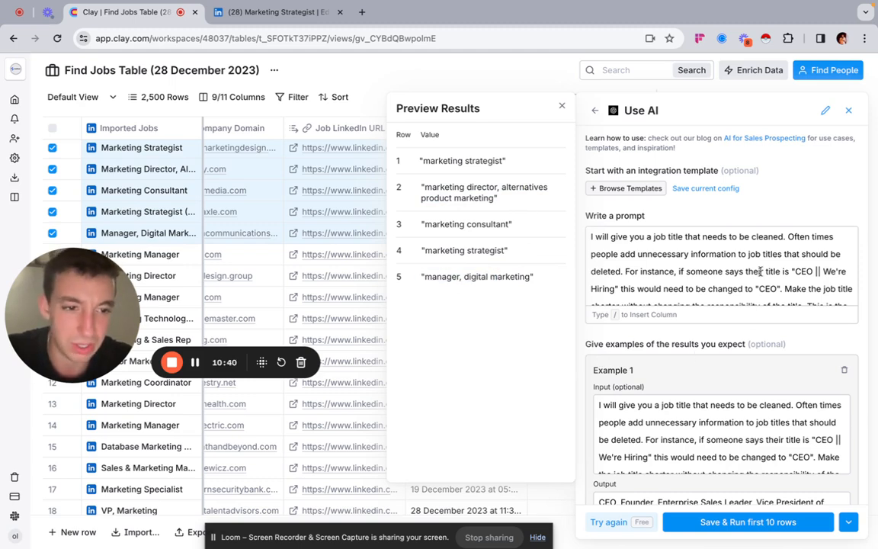
scroll(732, 275, down, 3)
drag(831, 296, 579, 302)
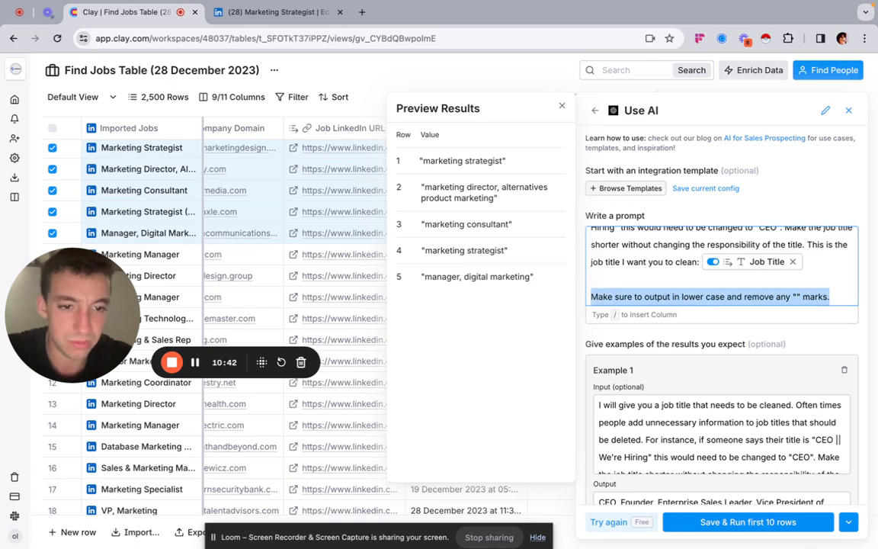
key(BackSpace)
key(BackSpace)
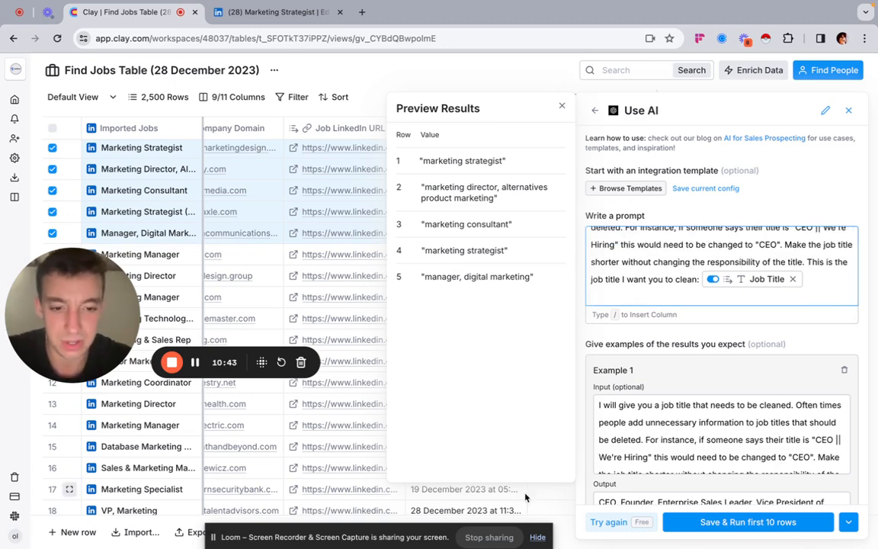
click(611, 522)
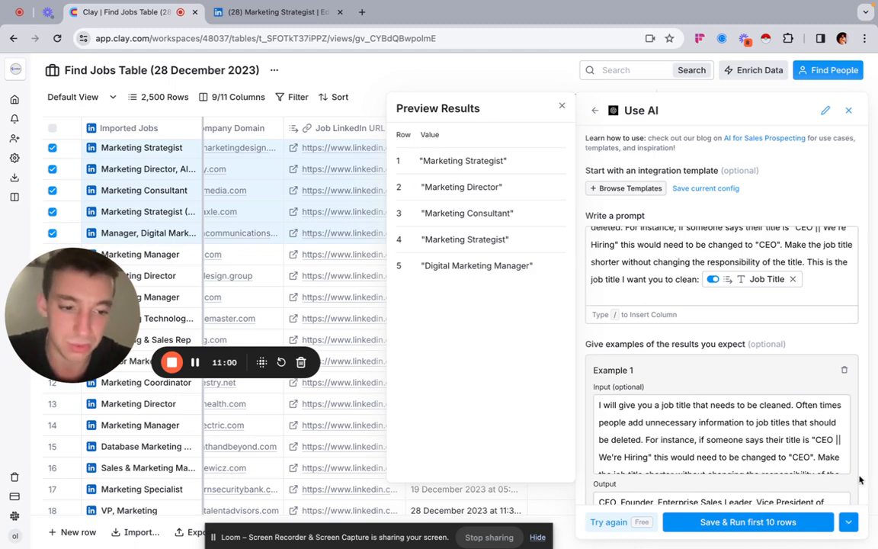
Step: Save the job title cleaning column and run it for the first five rows only
click(848, 523)
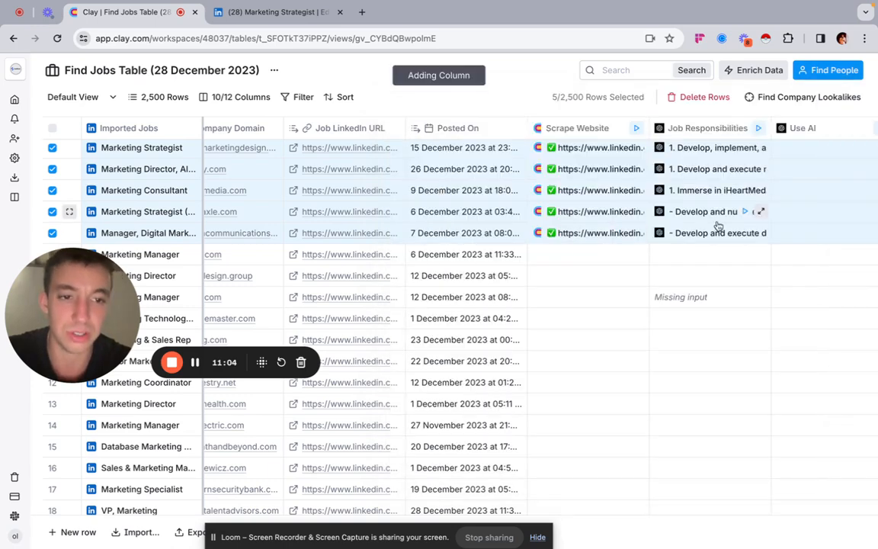
scroll(713, 225, right, 2)
click(744, 148)
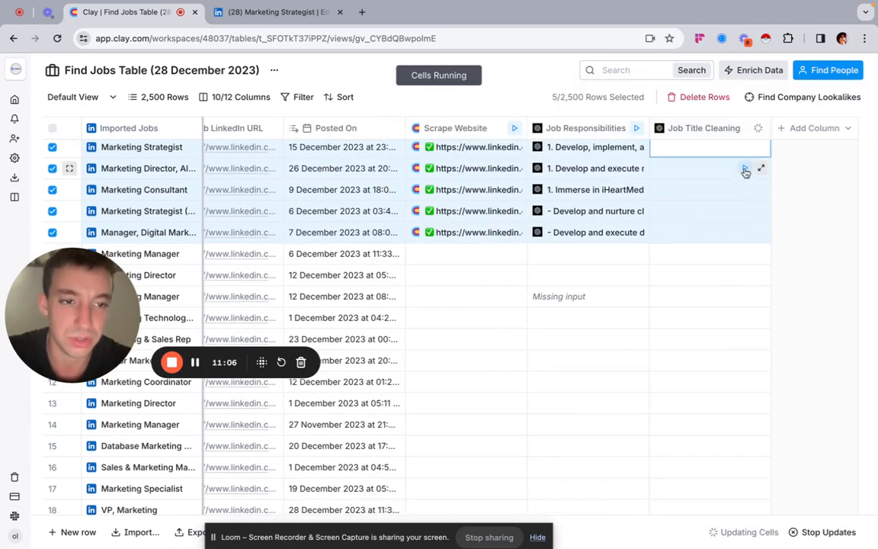
click(744, 211)
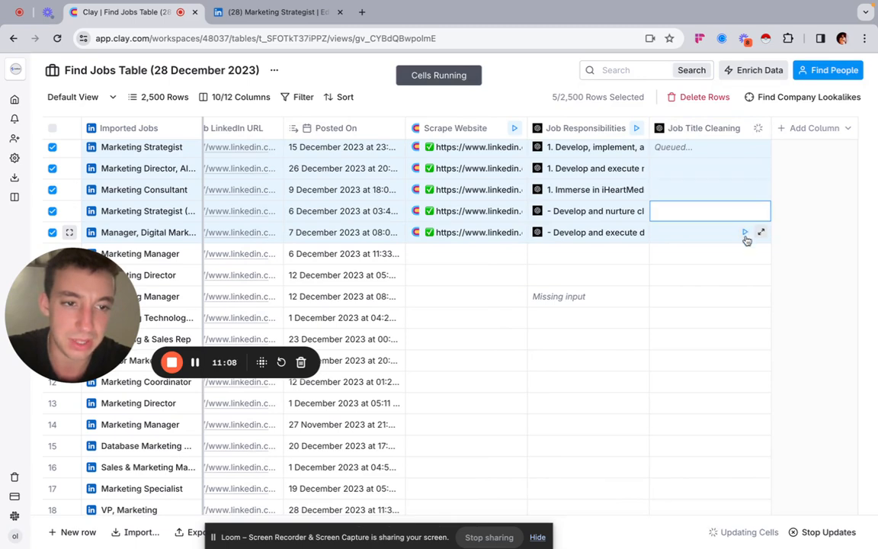
click(744, 233)
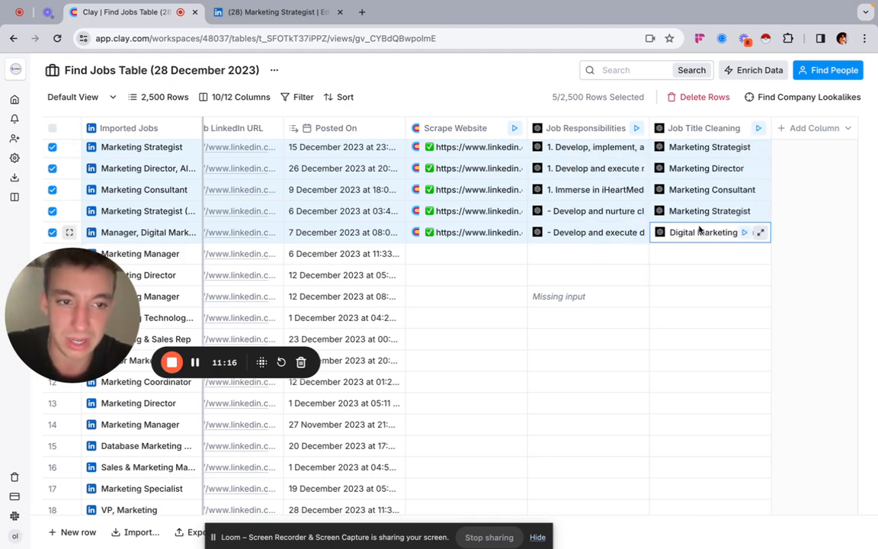
Step: Check the job responsibilities in rows 1 and 5, and add the row 1 response as a new column named Response 2
click(817, 131)
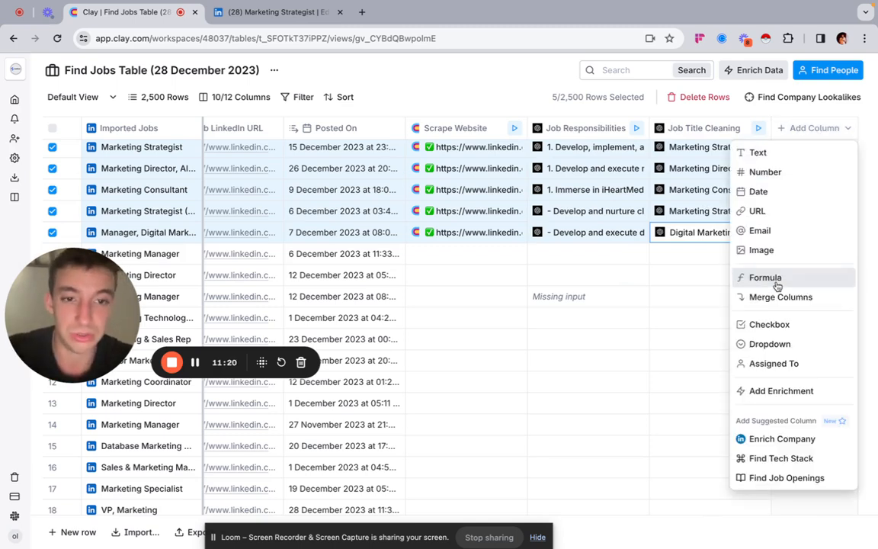
click(576, 149)
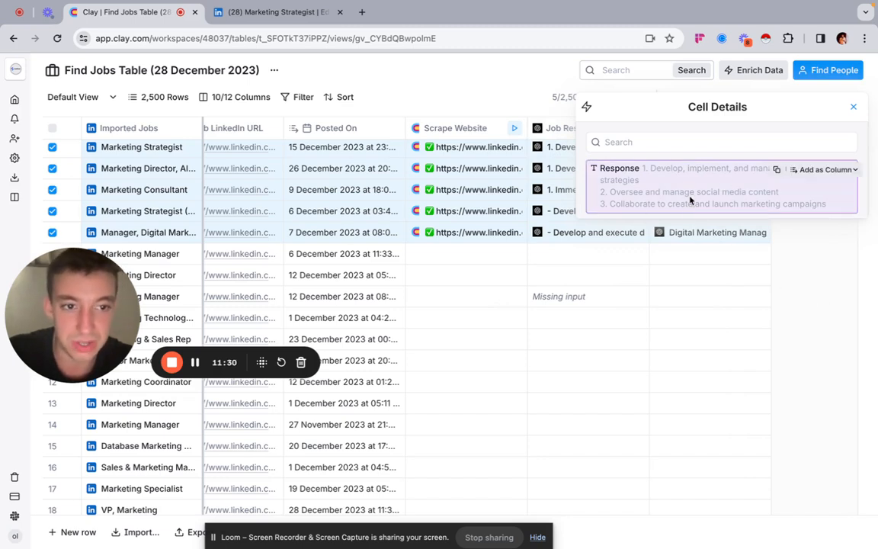
click(576, 242)
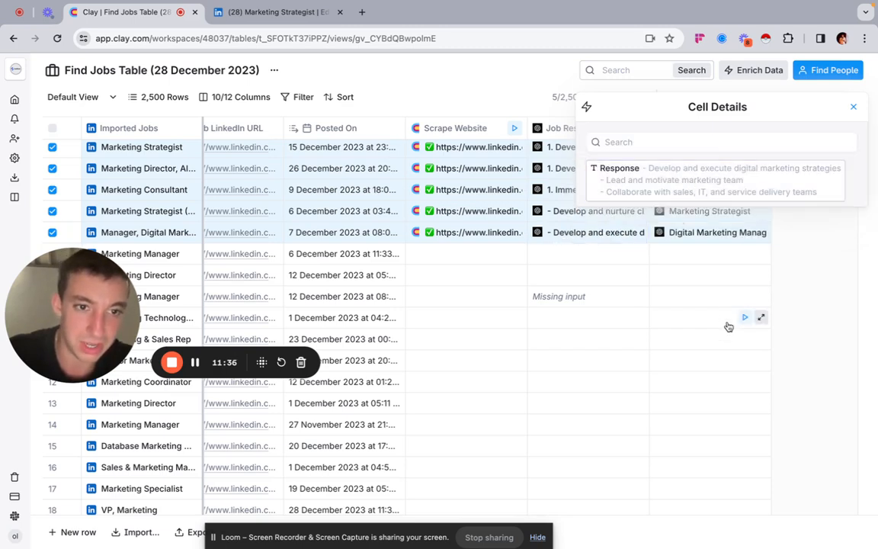
click(853, 107)
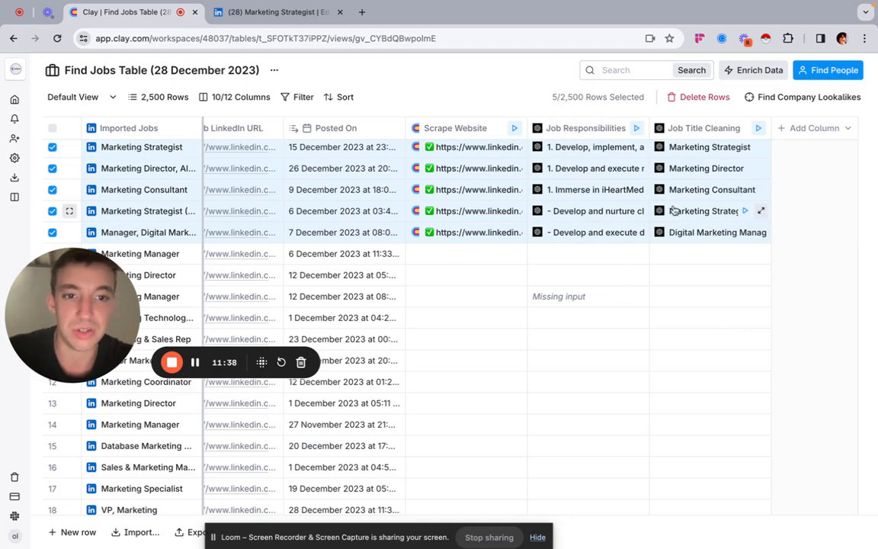
click(584, 149)
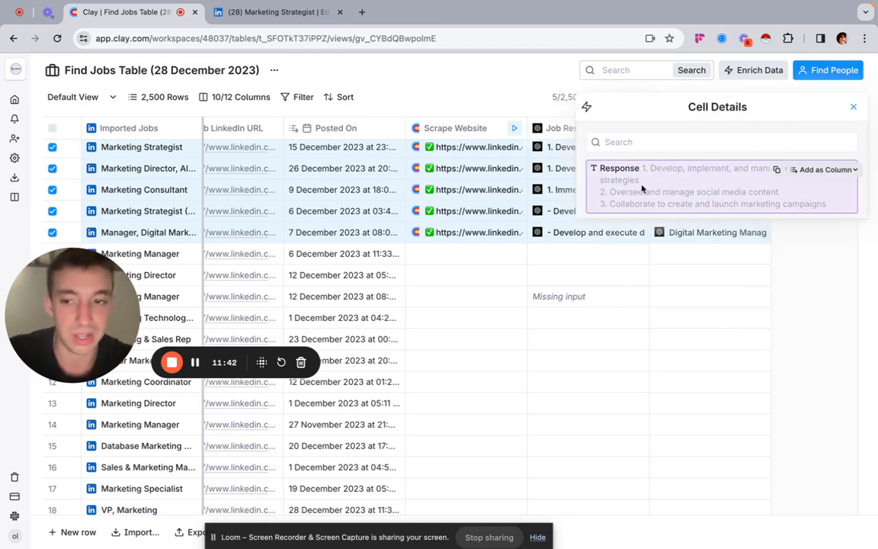
click(823, 169)
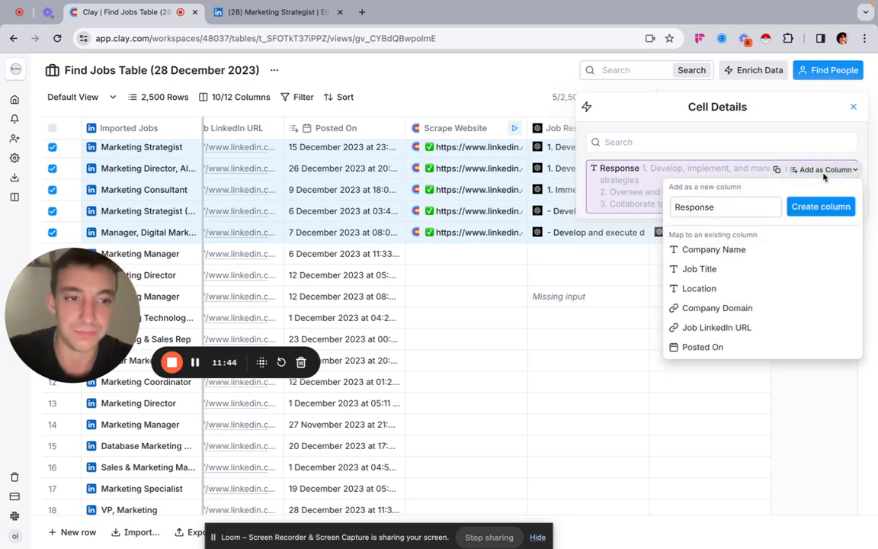
text(2)
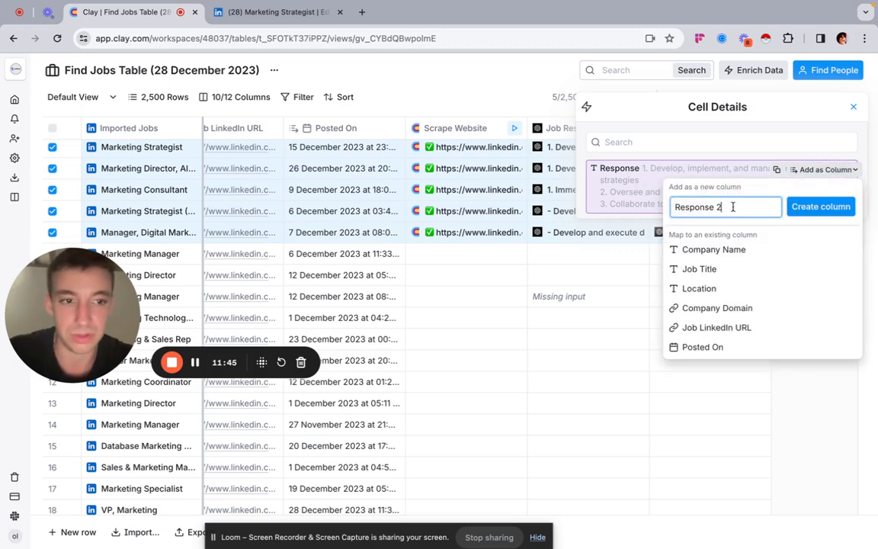
click(816, 206)
click(853, 107)
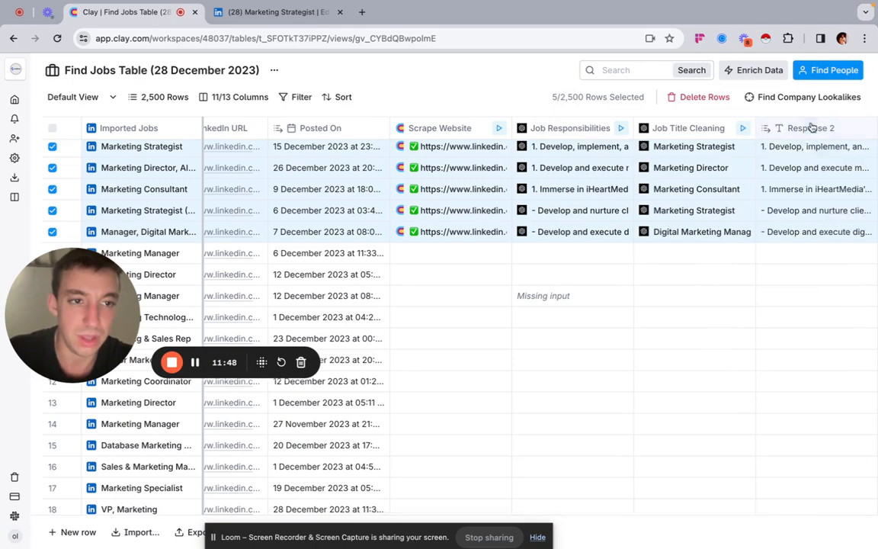
Step: Start a new Use AI enrichment column for summarising the job responsibilities
click(747, 71)
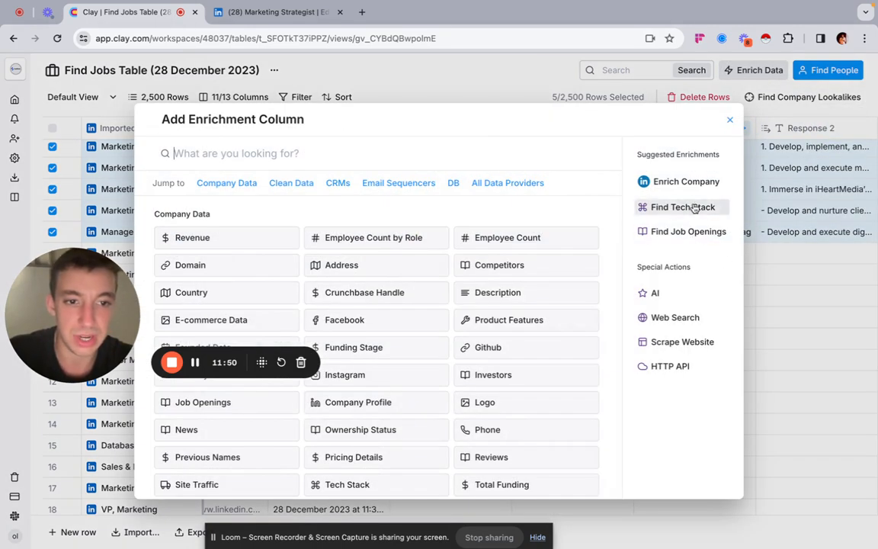
click(670, 301)
click(219, 172)
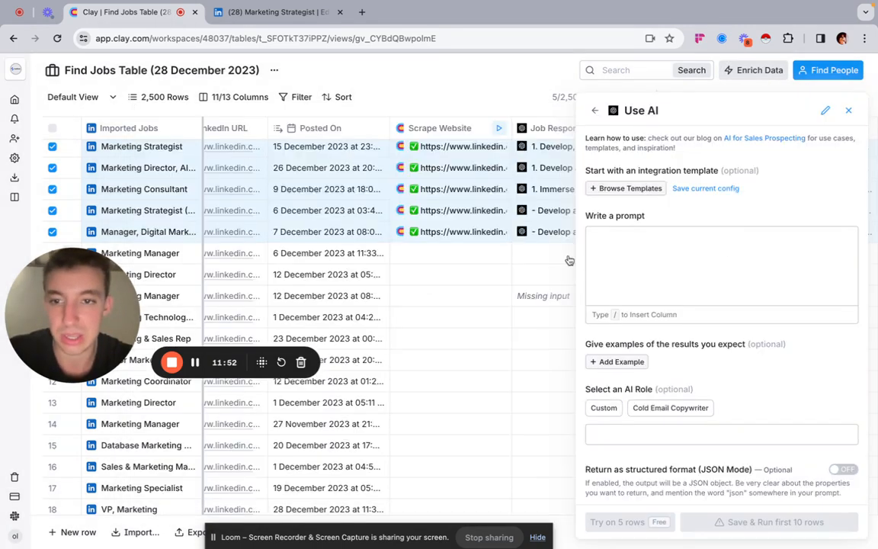
Step: Begin the prompt with "Using the input" followed by a reference to the Response 2 column
click(621, 242)
text(Using the input)
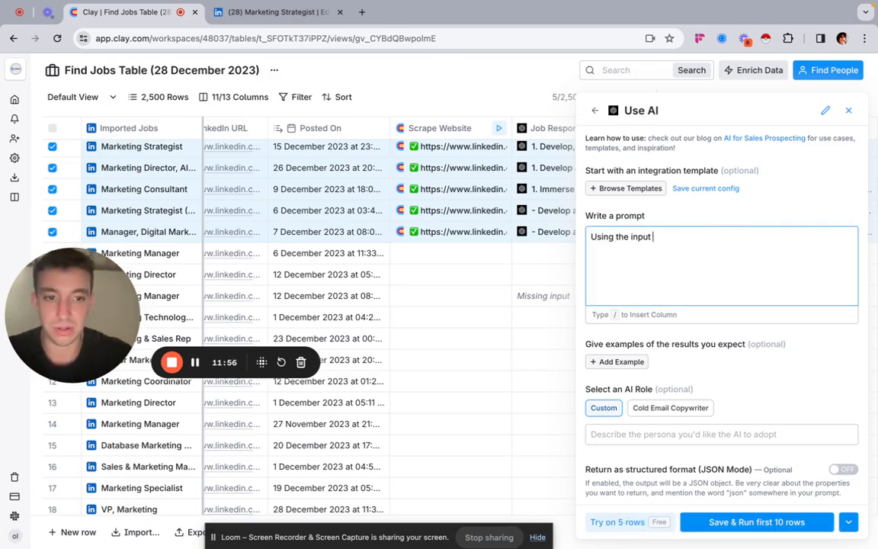
text( /)
scroll(717, 353, down, 1)
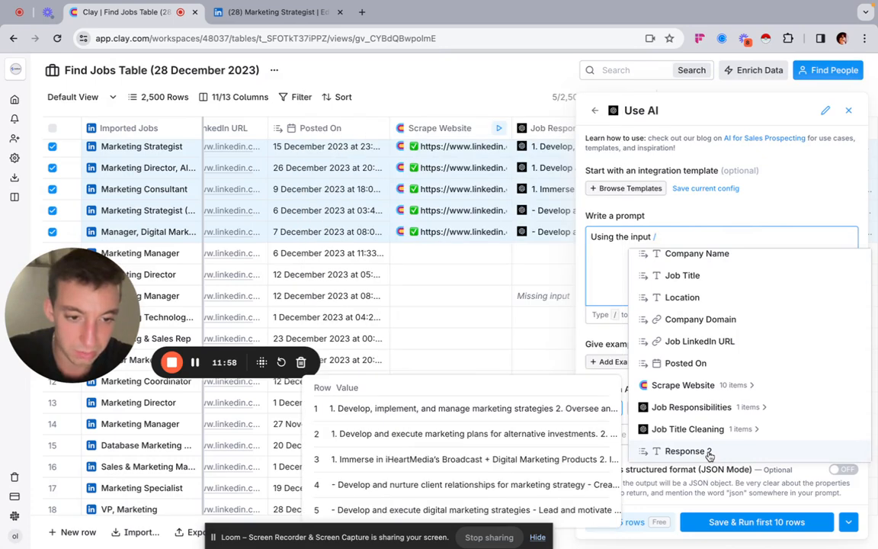
click(688, 451)
Step: Continue the prompt after the column reference with "Summarise these 3 bullet points into 1 sentence"
text(can)
key(BackSpace)
key(BackSpace)
key(BackSpace)
text(output)
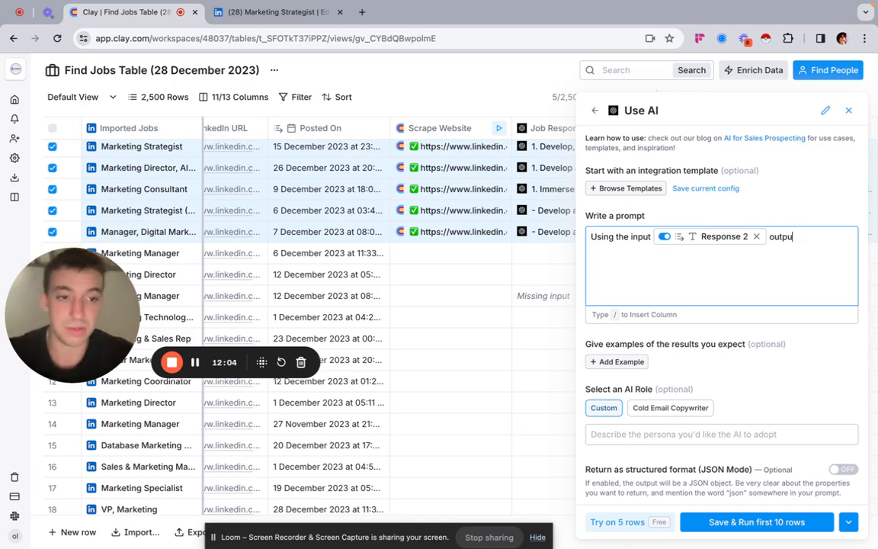
key(BackSpace)
key(BackSpace)
text(Summarisx)
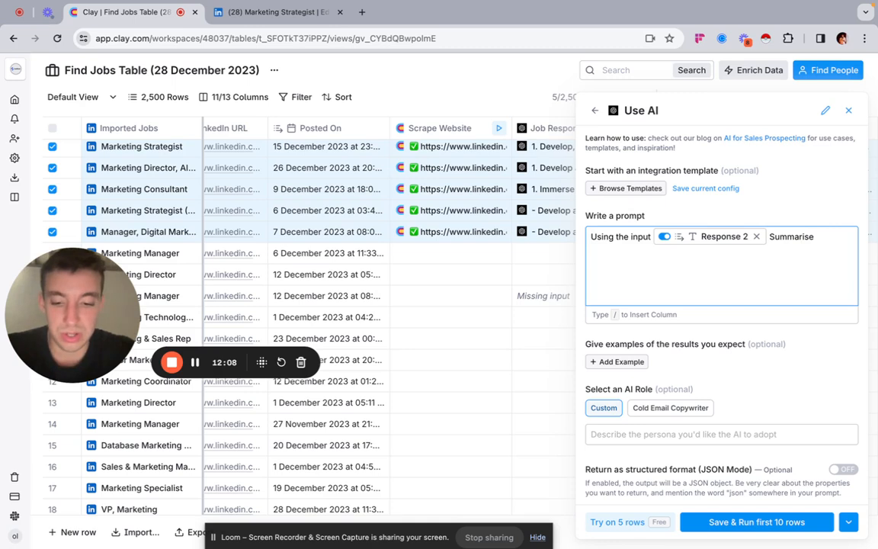
text(e these 3 bullet points into 1)
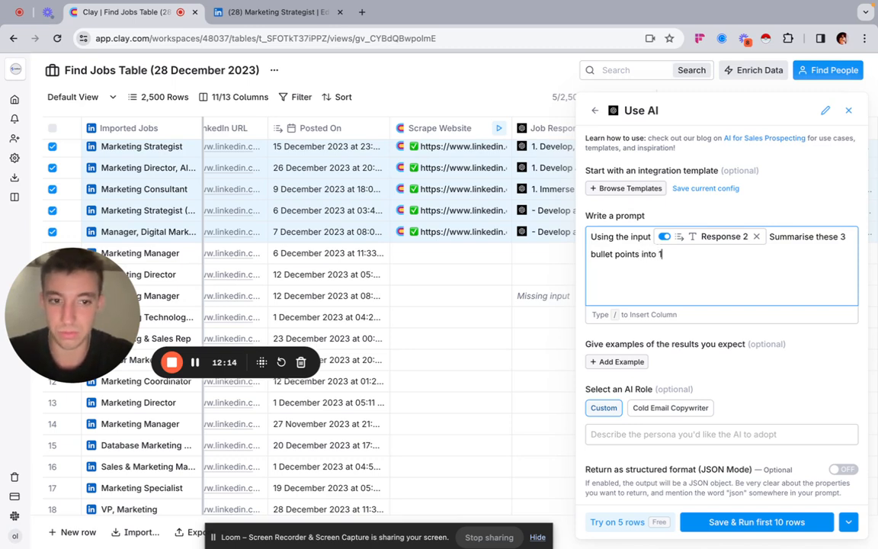
text( sentence)
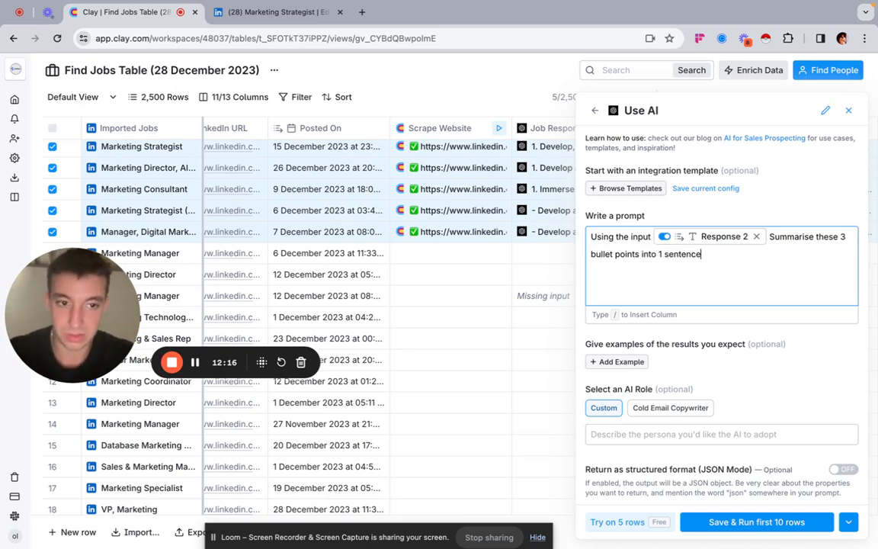
text(This sen)
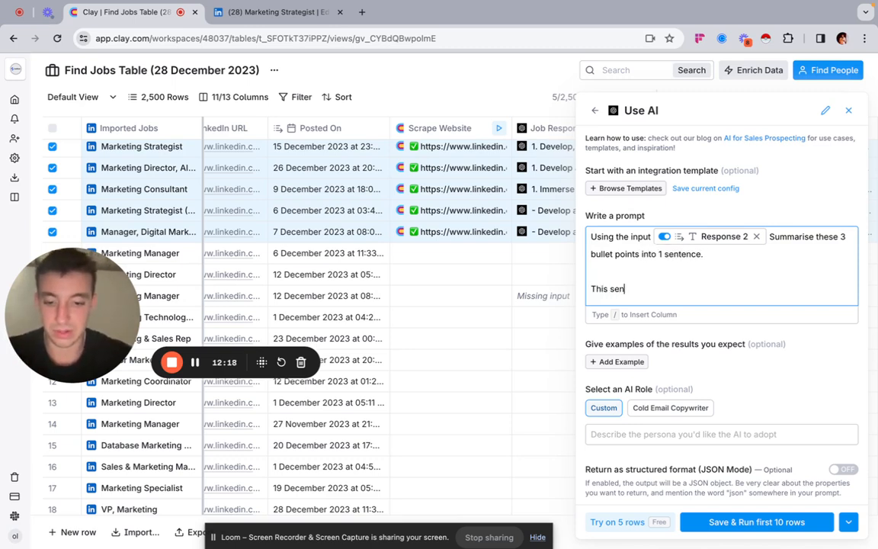
text(tence shpul)
key(BackSpace)
key(BackSpace)
key(BackSpace)
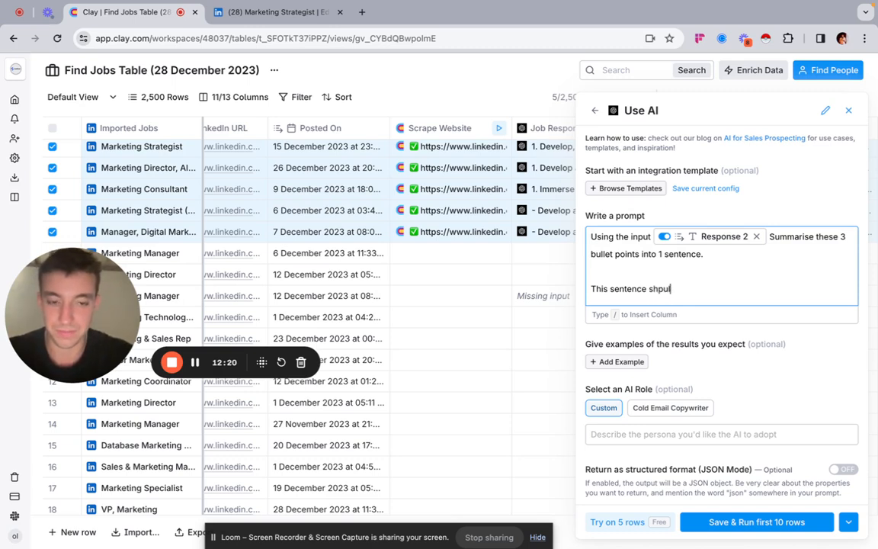
text(ould summarise what type of jo)
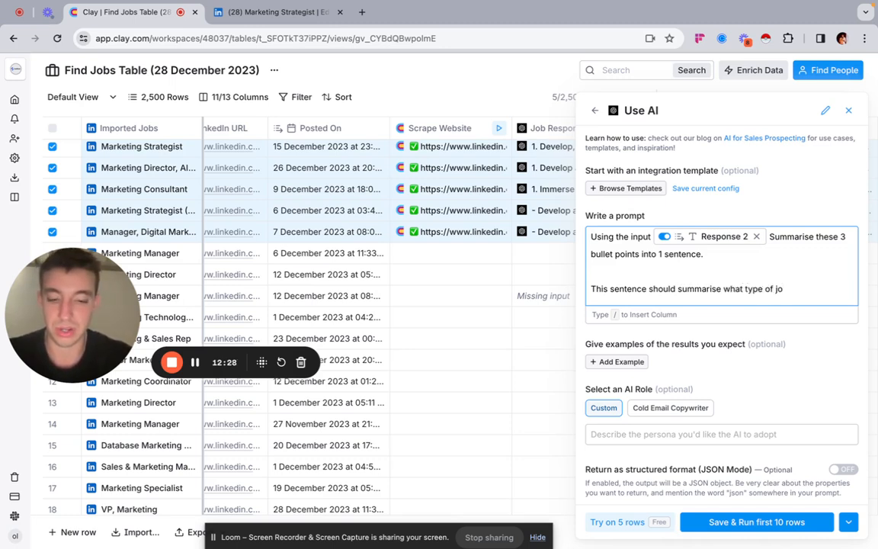
text(bs the )
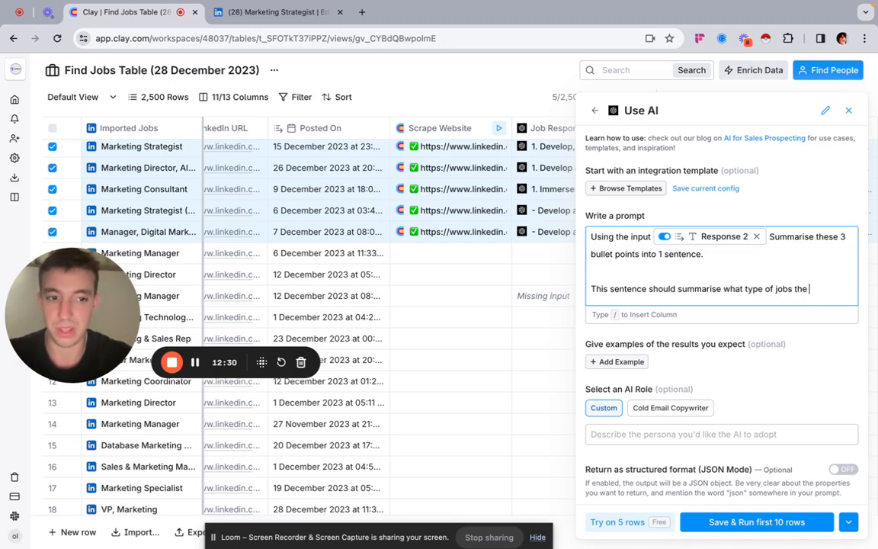
text(d)
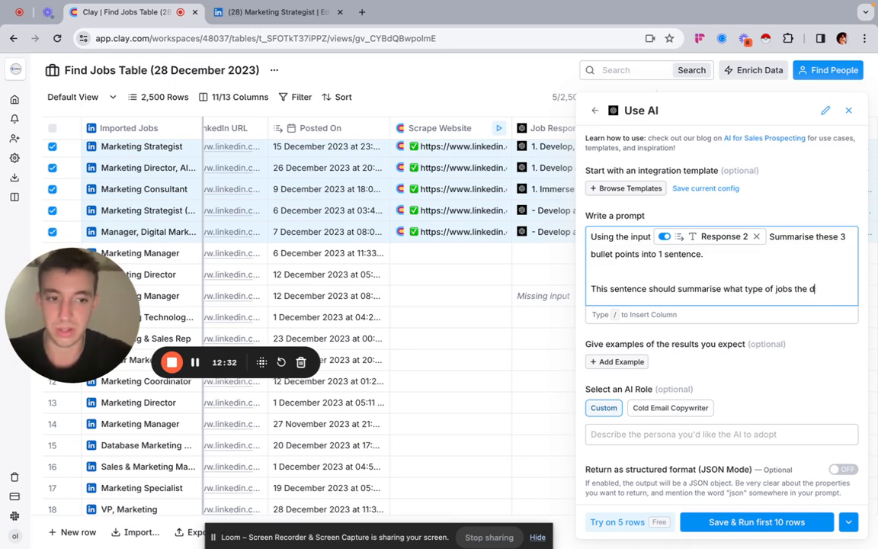
key(BackSpace)
text(person will have and )
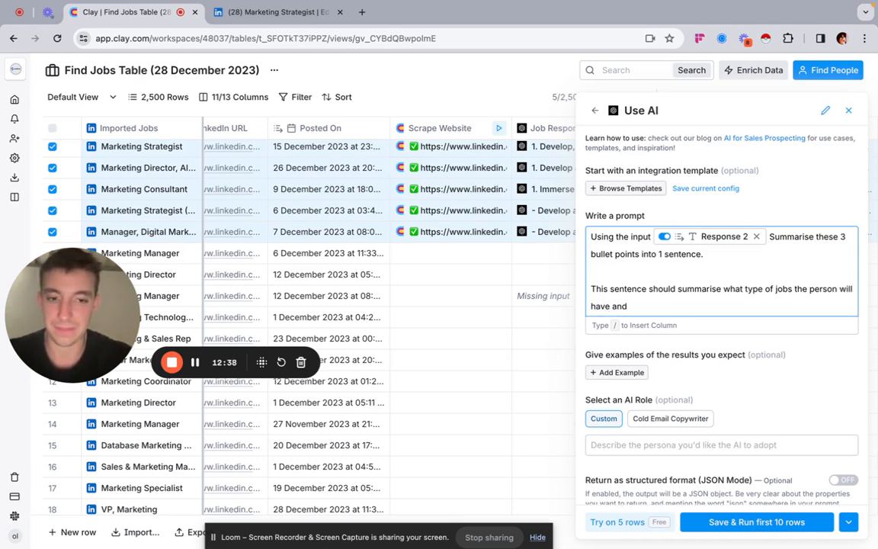
text(should fit in the sentence)
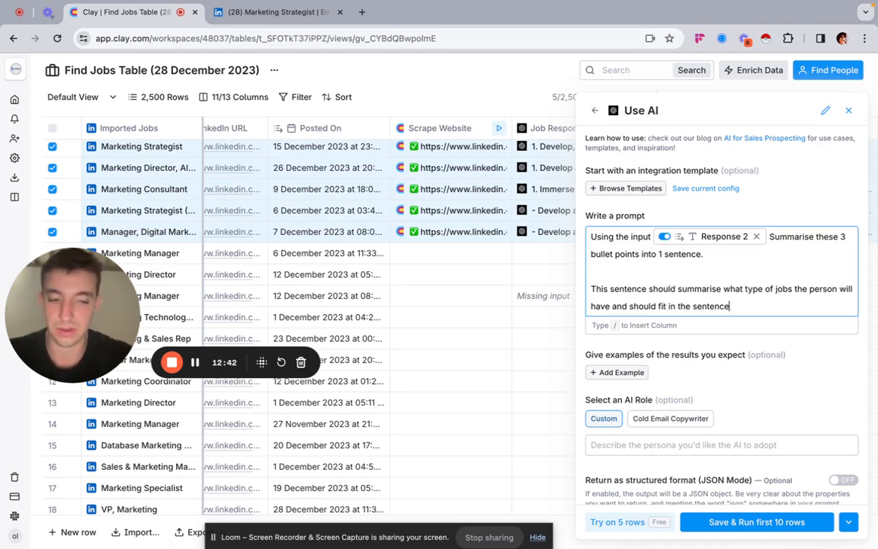
drag(729, 305, 509, 276)
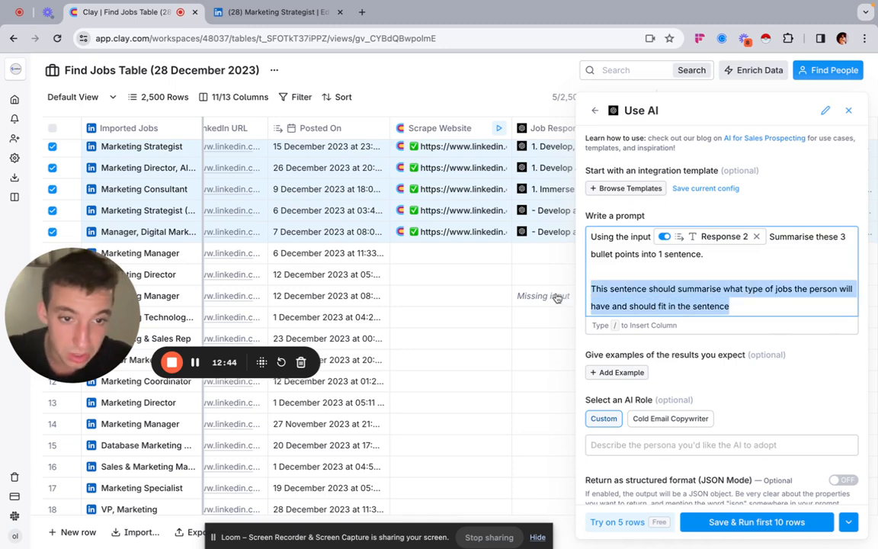
key(BackSpace)
Step: Add "Make sure the output is less than 8 words." to the prompt and preview the results on 5 rows
text(Make sur)
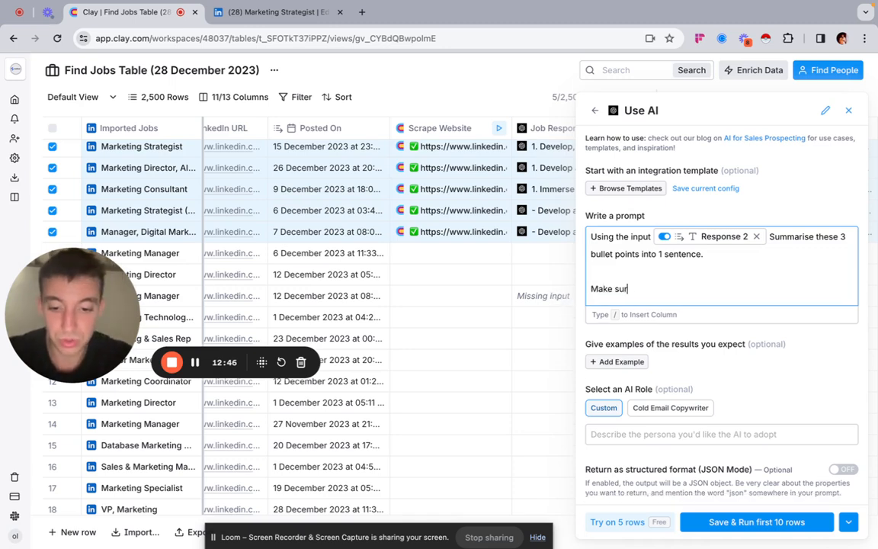
text(e the output is less than 8 )
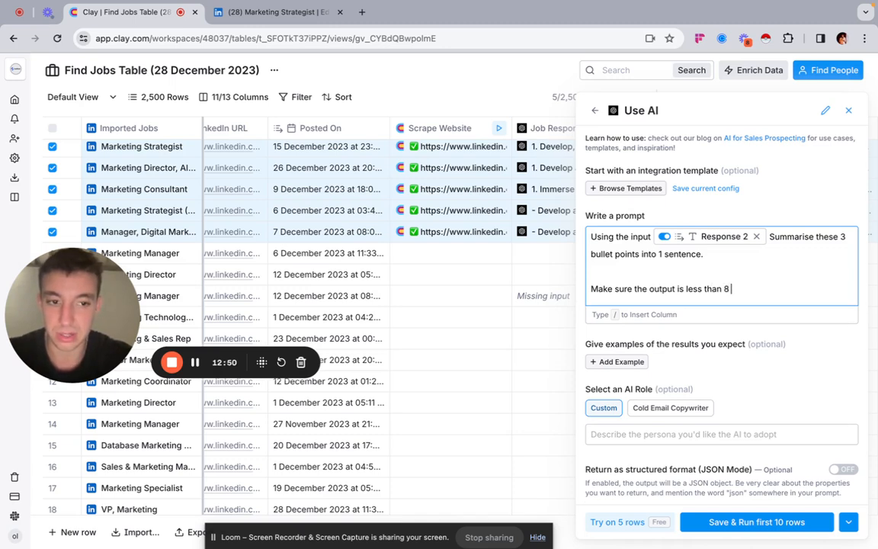
text(words)
key(BackSpace)
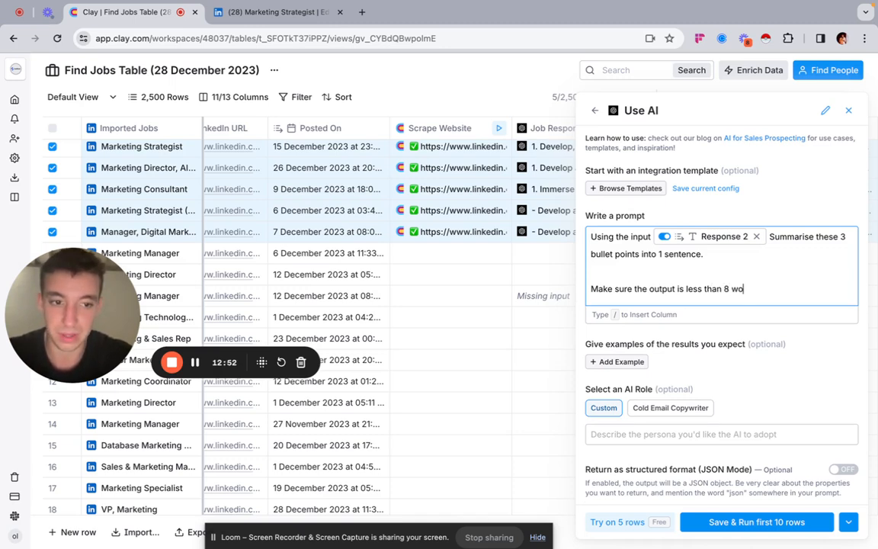
text(s.)
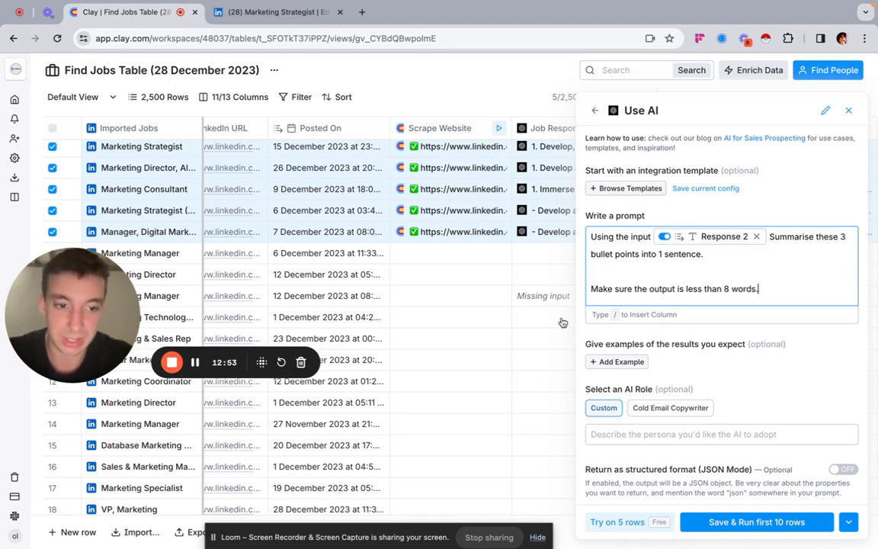
click(618, 521)
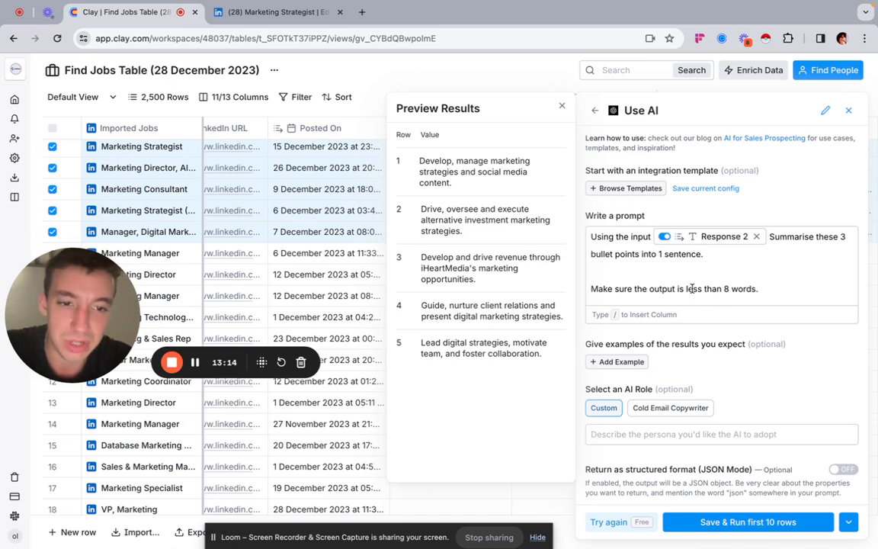
scroll(701, 275, down, 1)
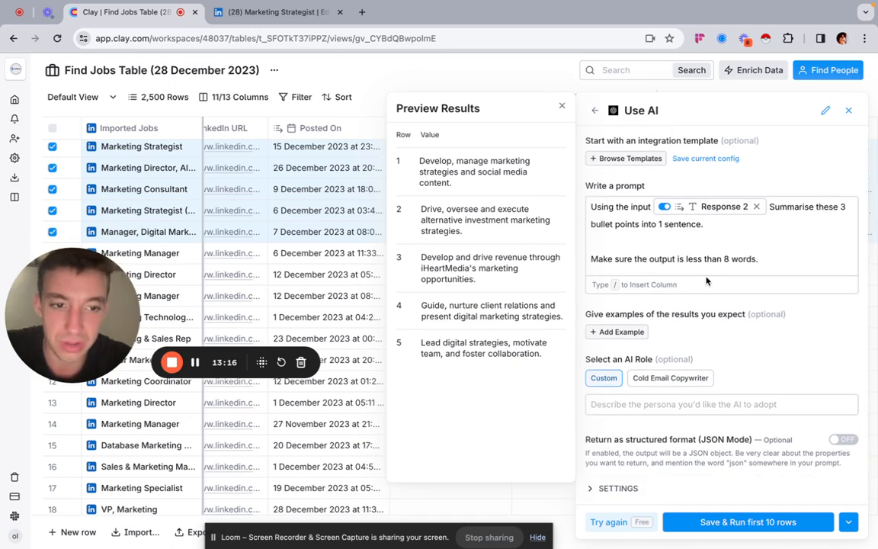
scroll(706, 288, up, 1)
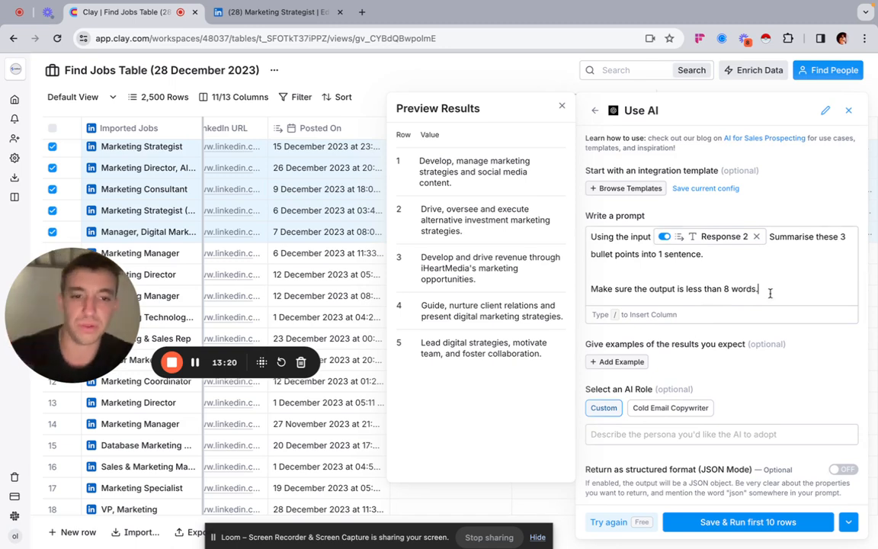
Step: Replace the prompt with the draft outreach line "Saw that you're hiring for job title, noticed you were focused on XYZ"
drag(769, 293, 526, 202)
key(BackSpace)
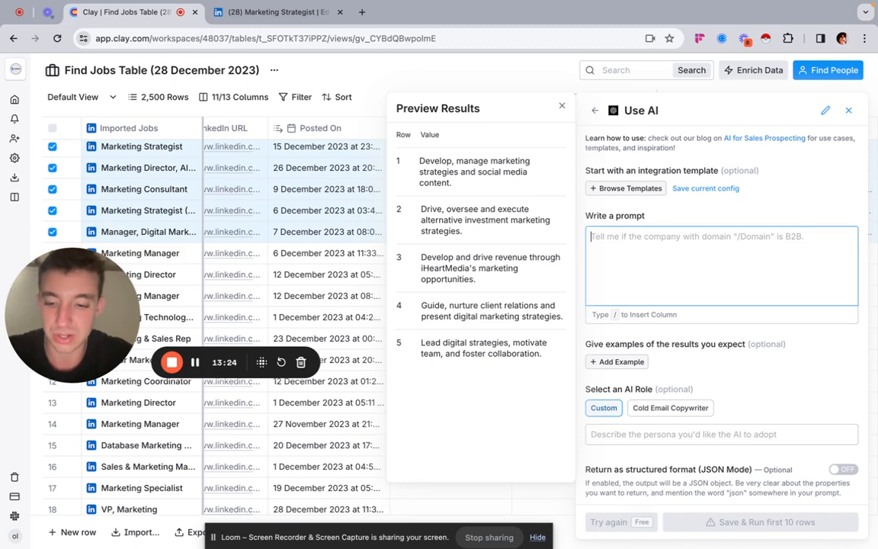
text(Saw that you're)
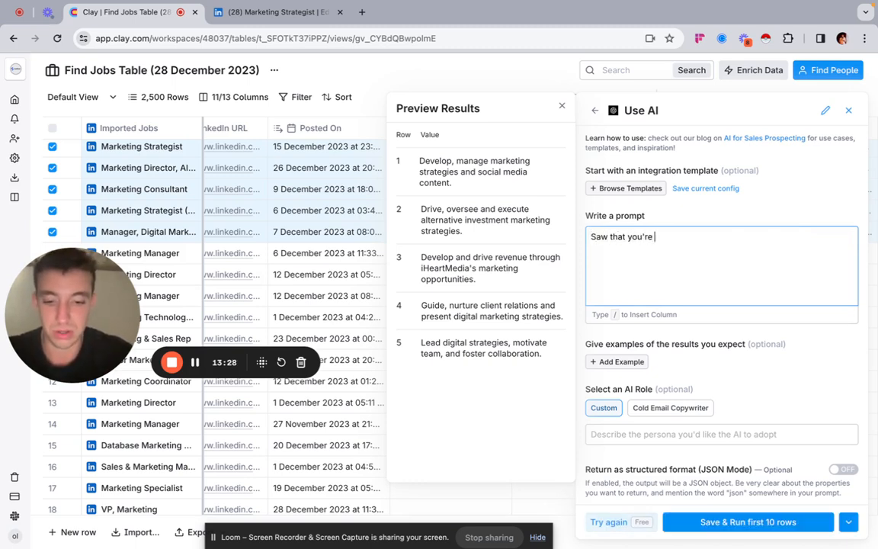
text( hiring for)
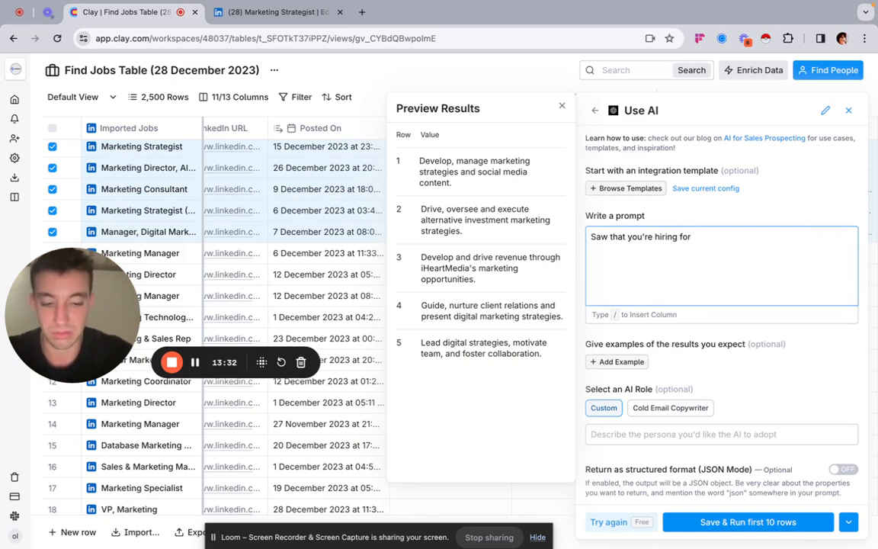
text(ob title)
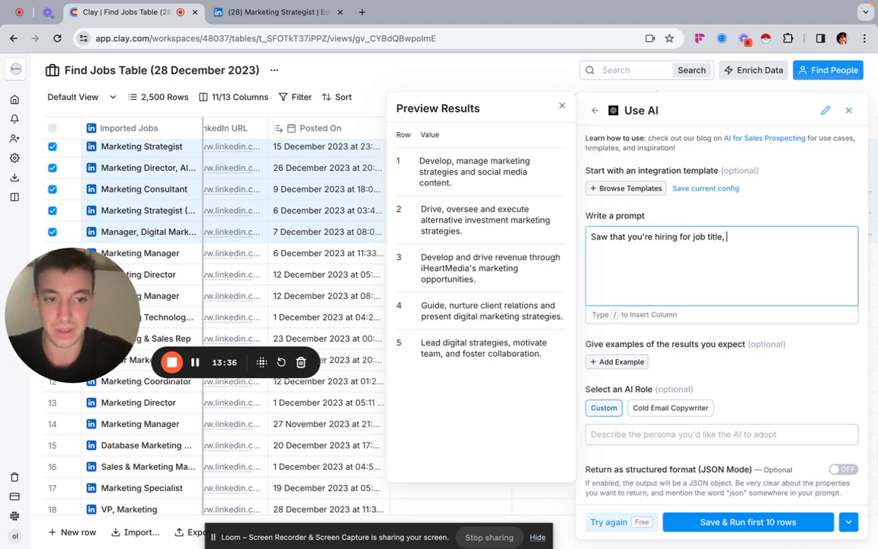
text(, noticed you)
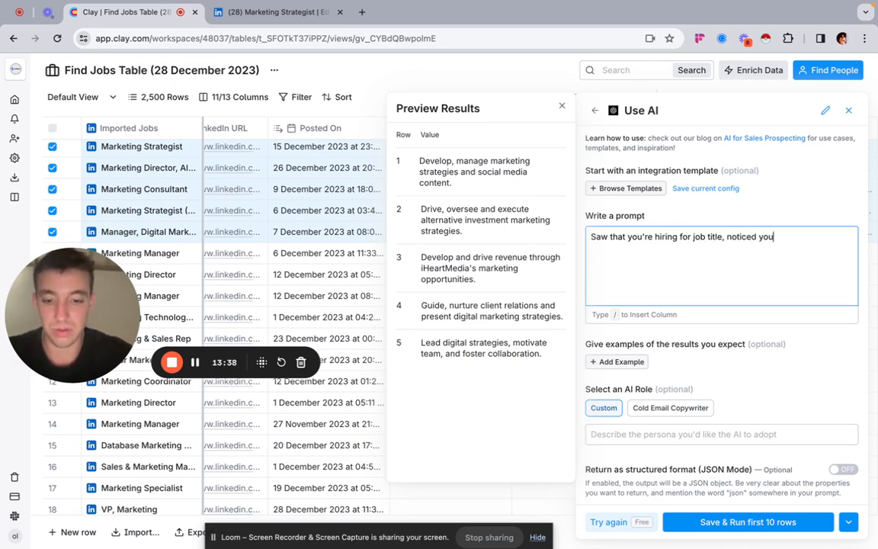
text( were focused on )
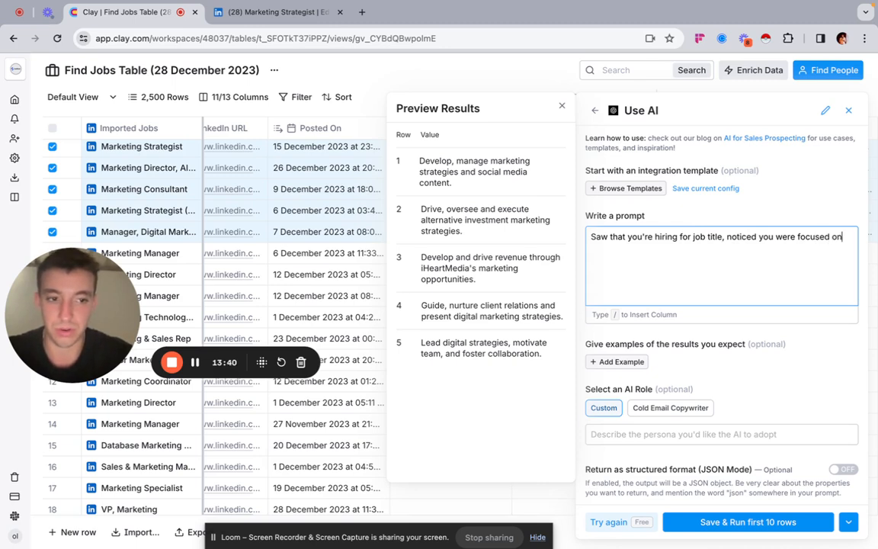
text(XYZ)
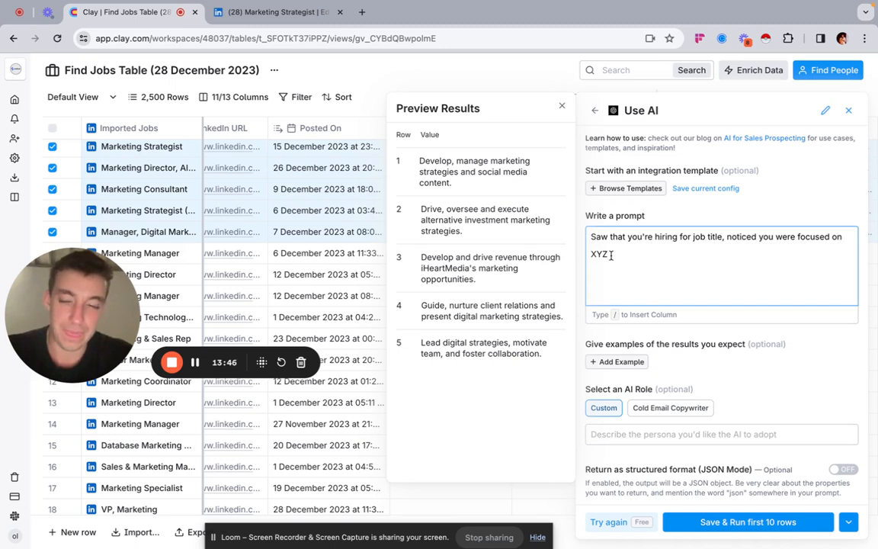
drag(610, 256, 589, 243)
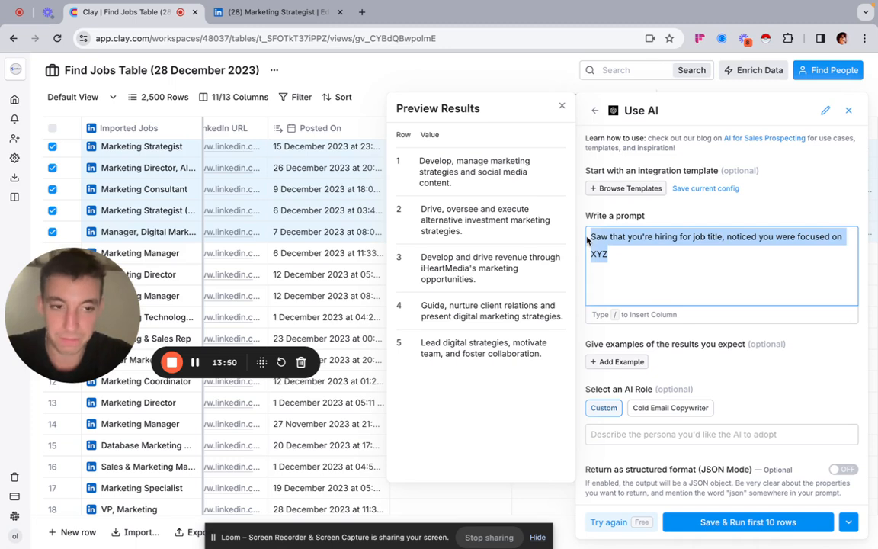
click(728, 241)
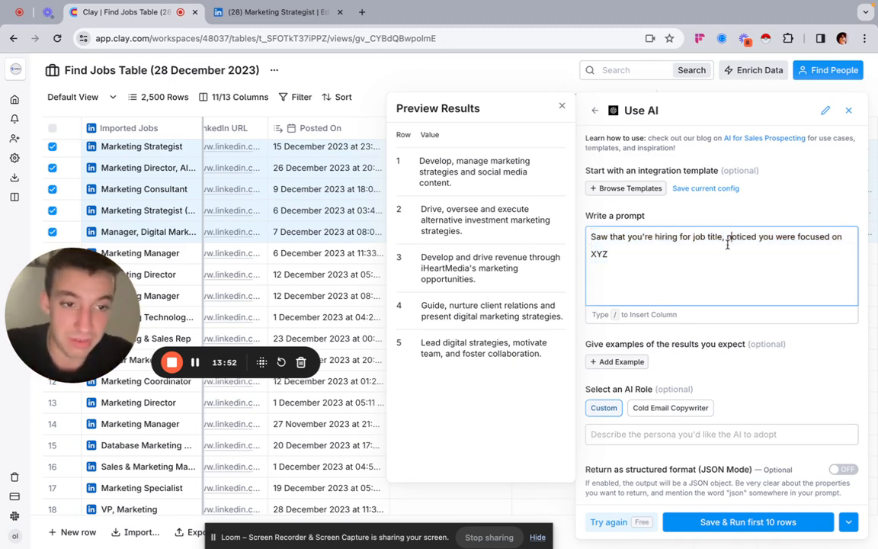
drag(727, 241, 842, 238)
click(631, 253)
Step: Clear the prompt and restart it with "Using the input" followed by a reference to the Response 2 column
key(super+a)
key(BackSpace)
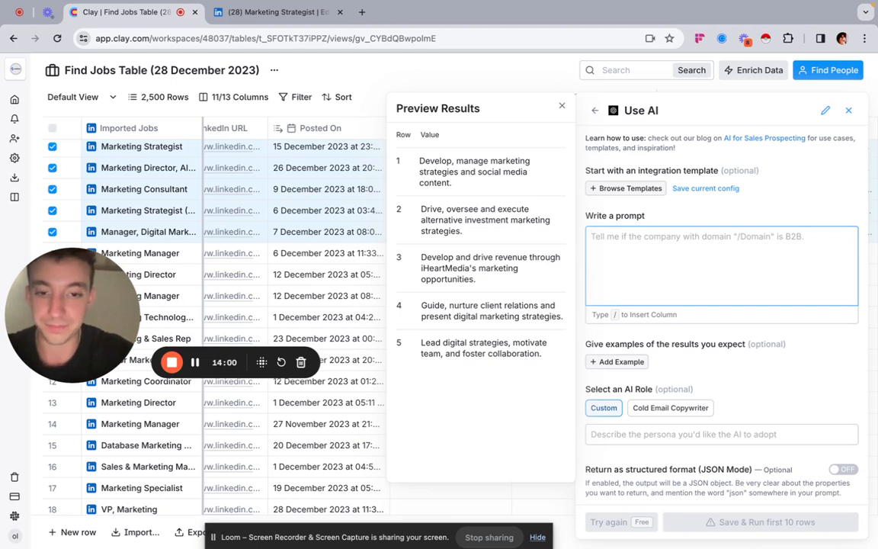
text(Using the inoput)
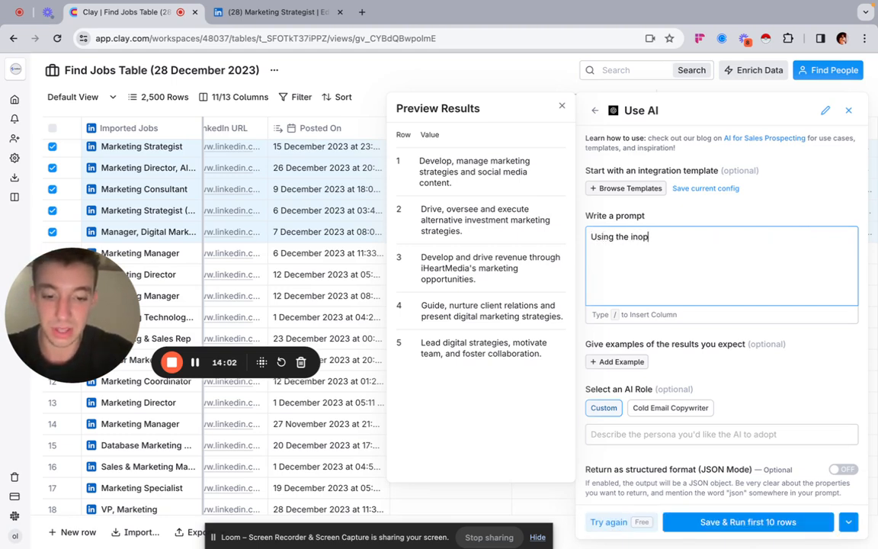
key(BackSpace)
key(BackSpace)
key(BackSpace)
key(BackSpace)
key(BackSpace)
text(put )
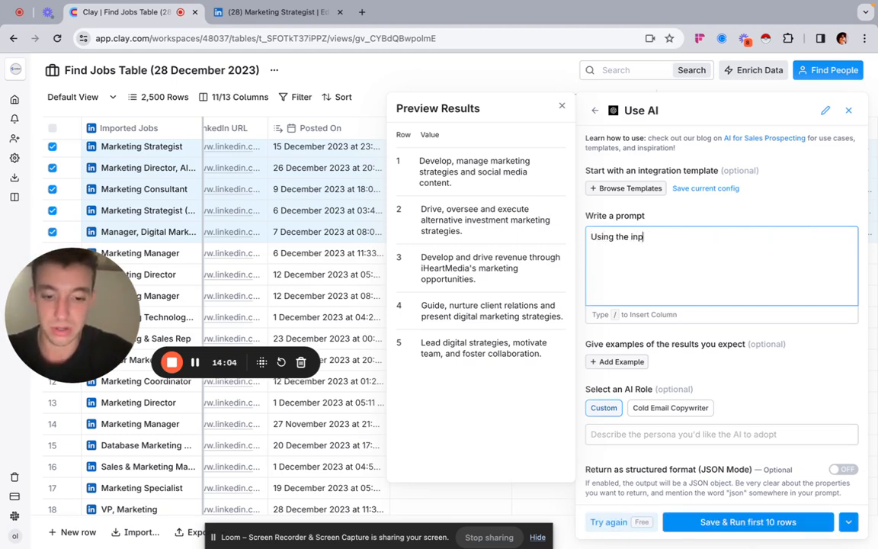
text(/)
scroll(764, 421, down, 2)
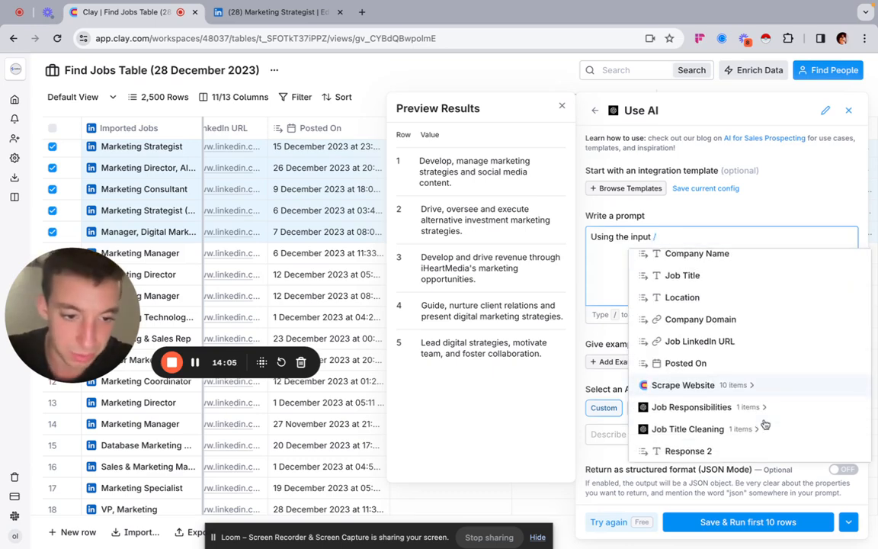
click(715, 450)
Step: Continue the prompt after the column reference with "summarise the points and outline 1 focus."
text(summarise the )
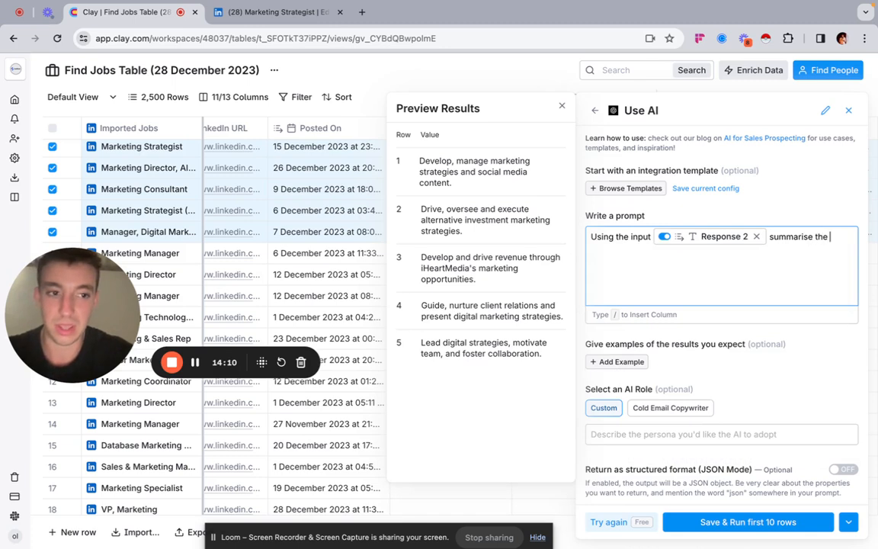
text(points)
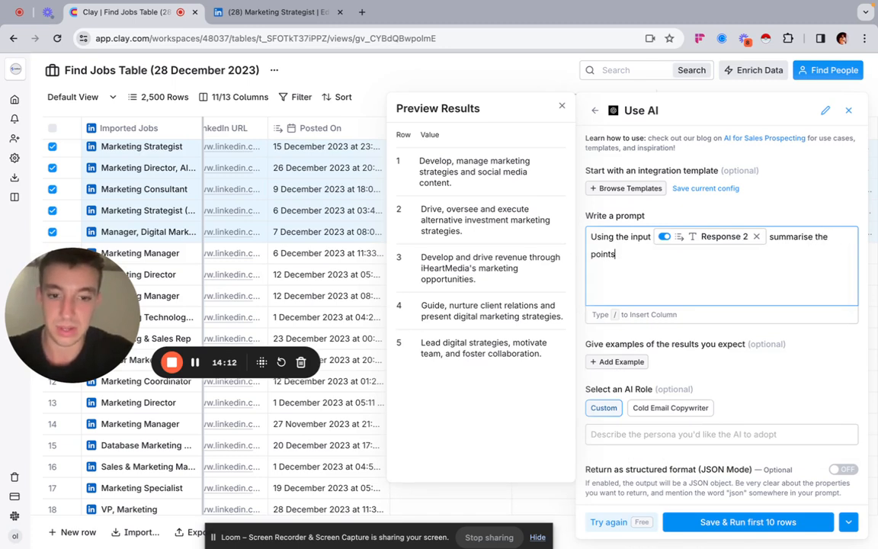
text( and outlin)
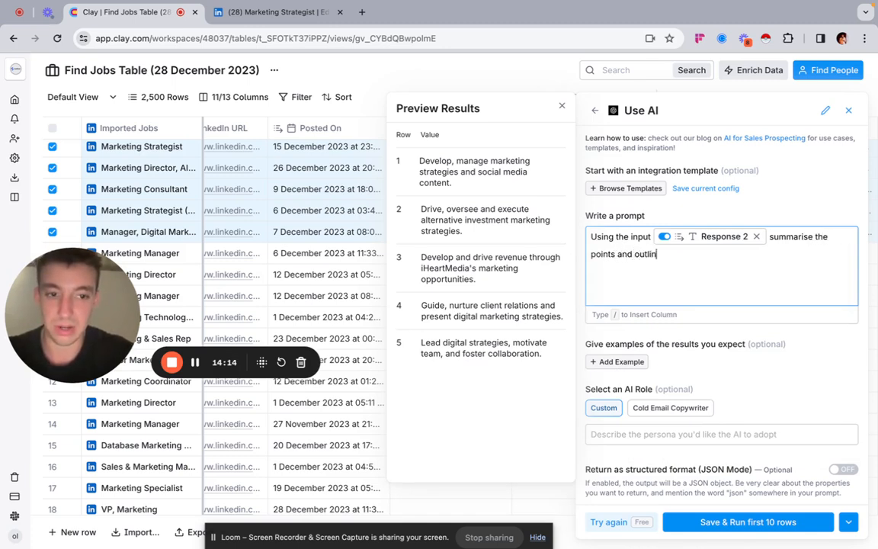
text(e 1 focus)
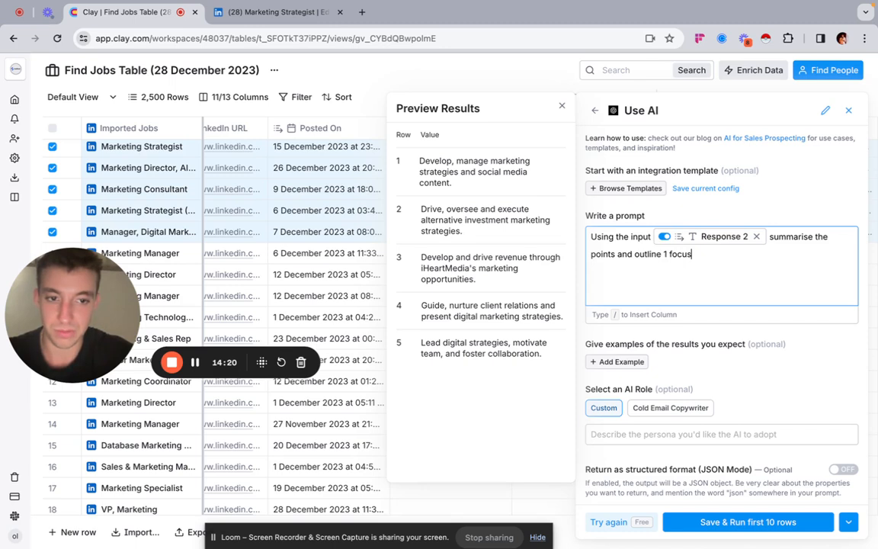
Step: Add the instruction "make sure the output is less than 8 words." as a new paragraph of the prompt
text(make sur)
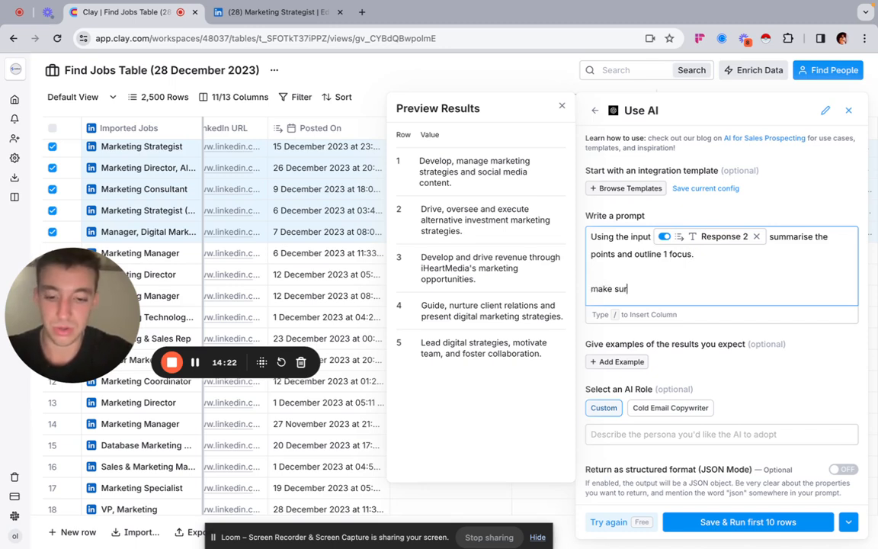
text(e the output )
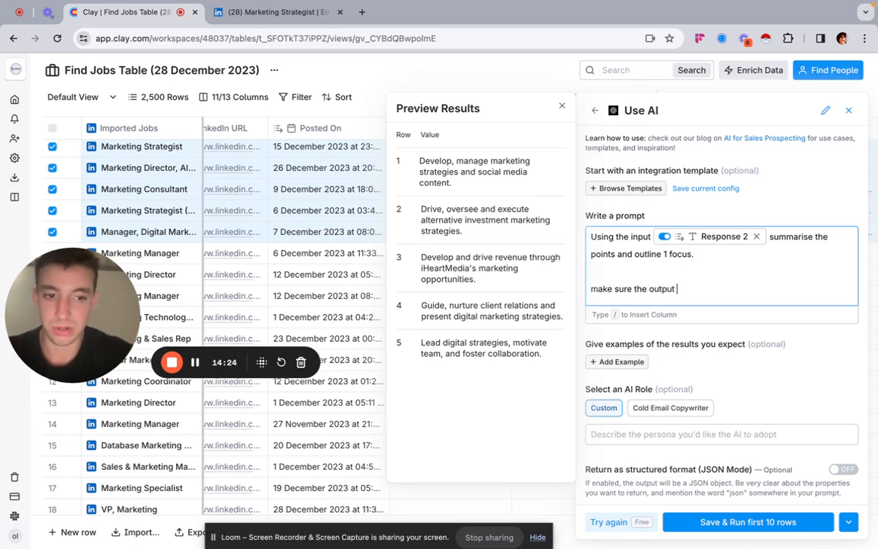
text(is les)
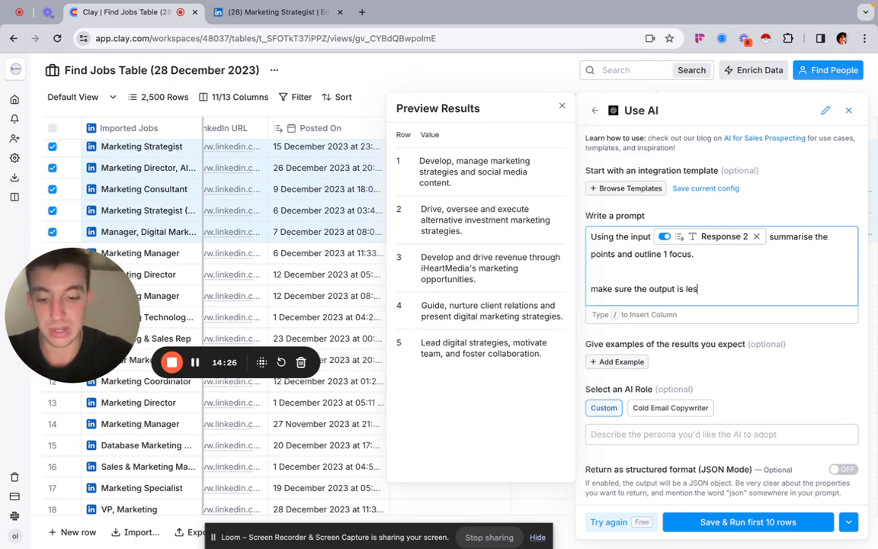
text(s than 8 words.)
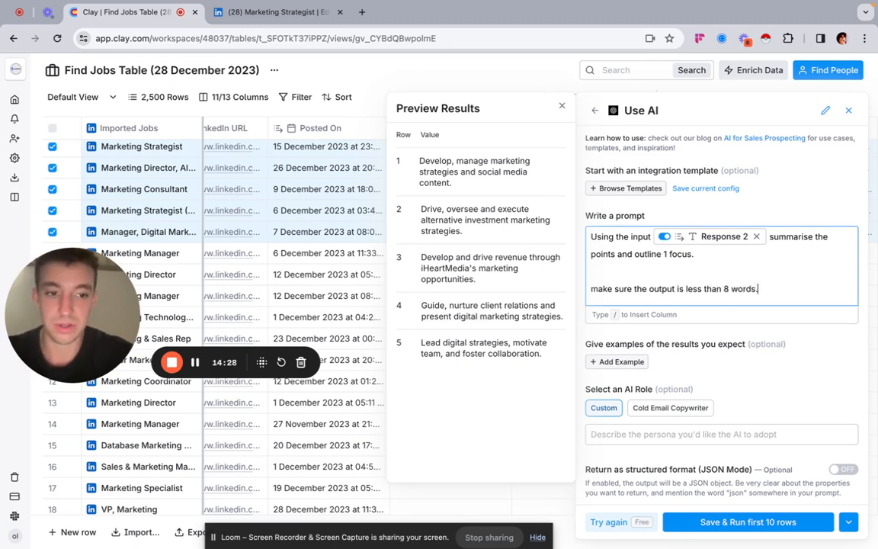
Step: Add "Make sure you follow the prefix: Noticed you were focused on" to the prompt and preview the results again
key(Return)
key(Return)
text(Make sure )
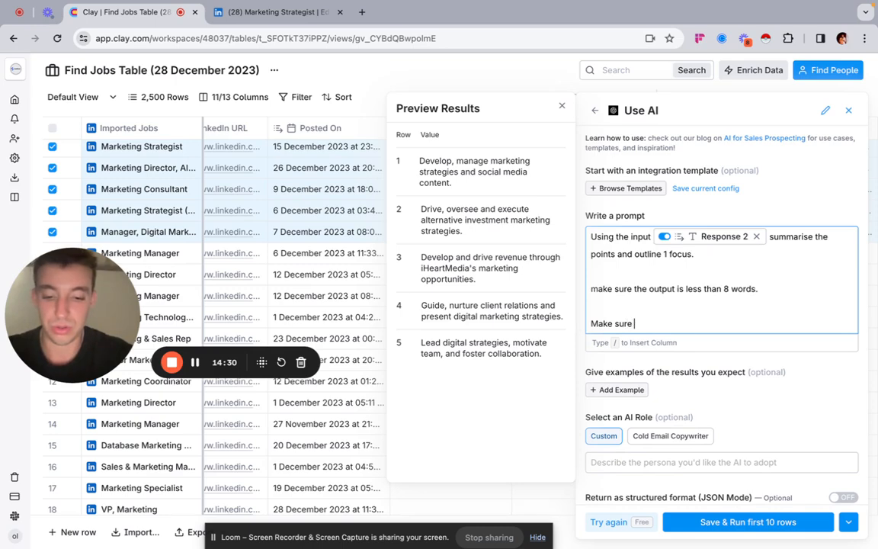
text(you follow the )
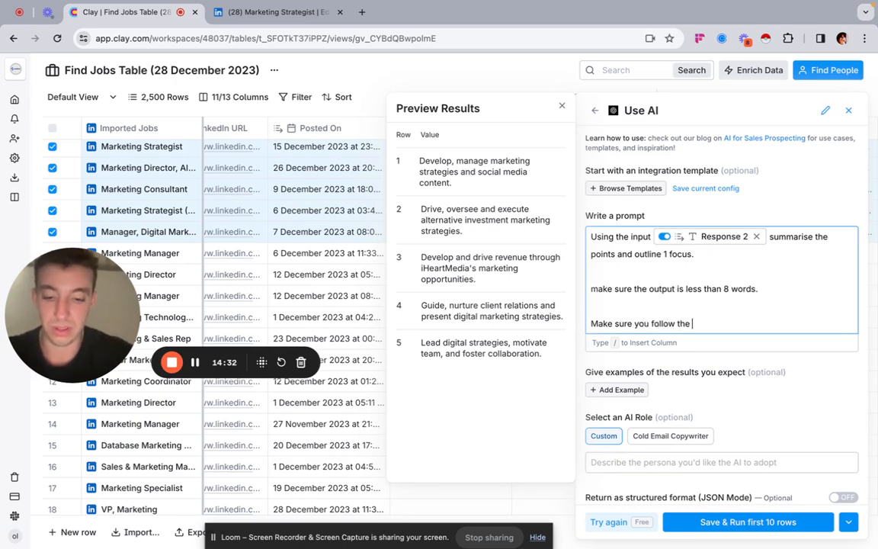
text(prefix/)
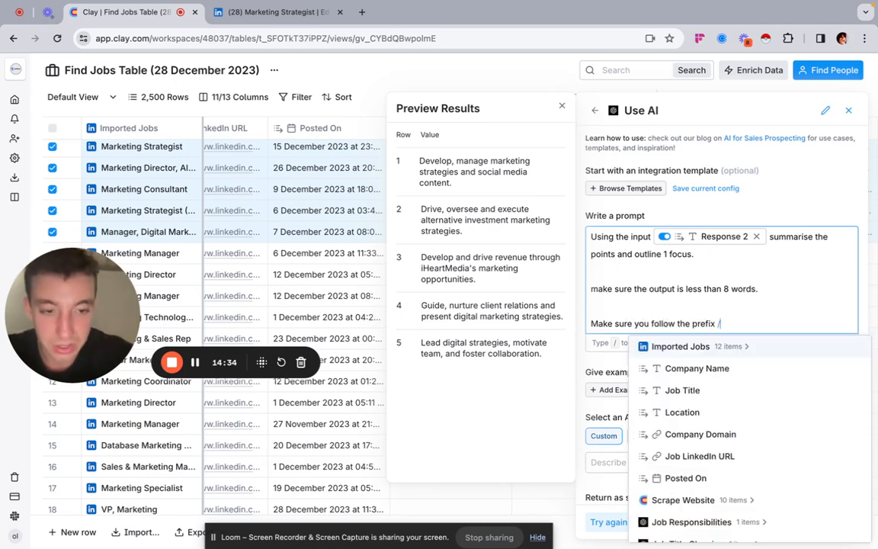
key(BackSpace)
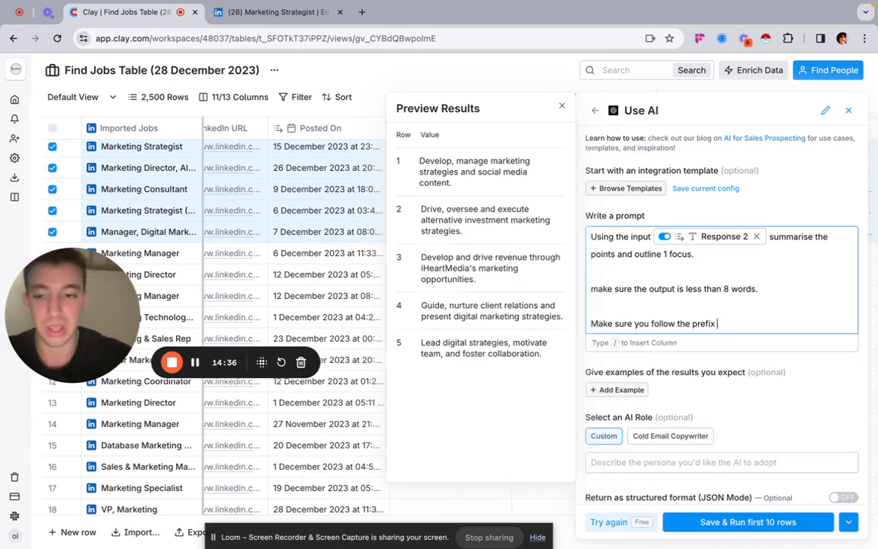
text(Noticed yo)
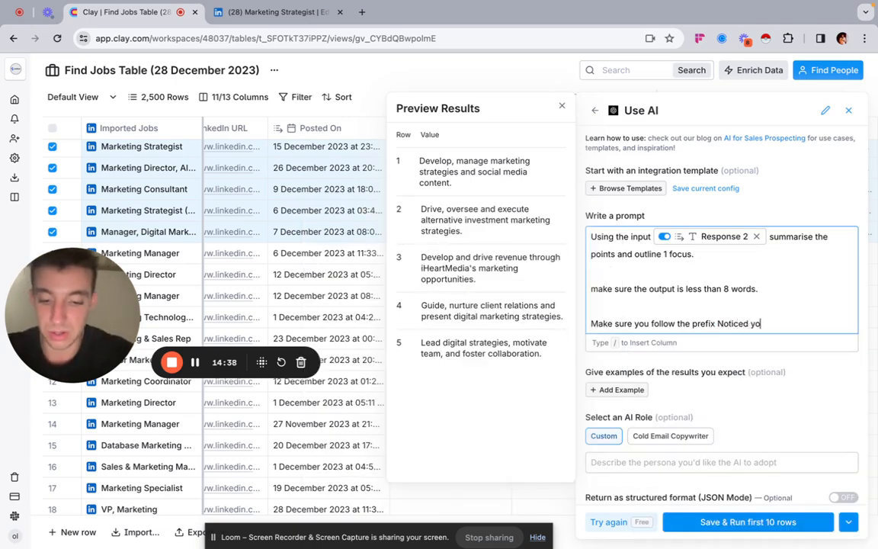
text(u were focused on)
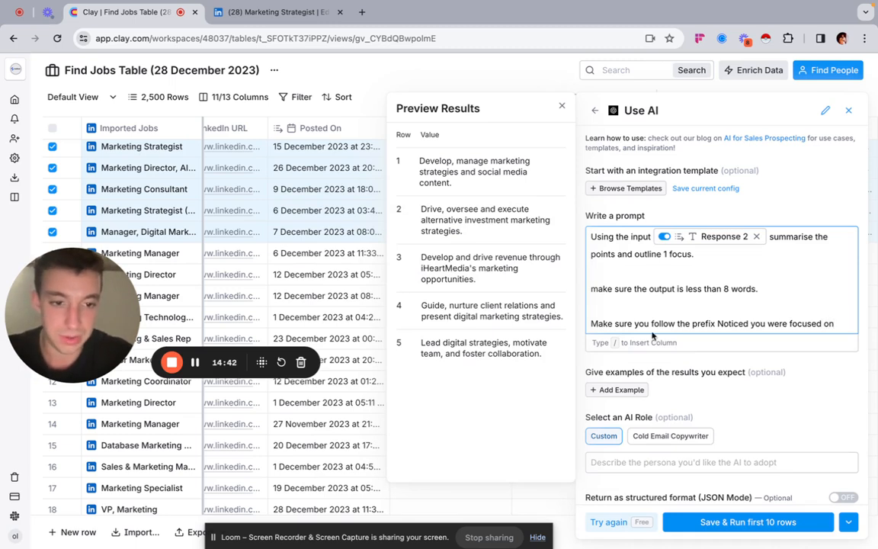
click(716, 323)
text(:)
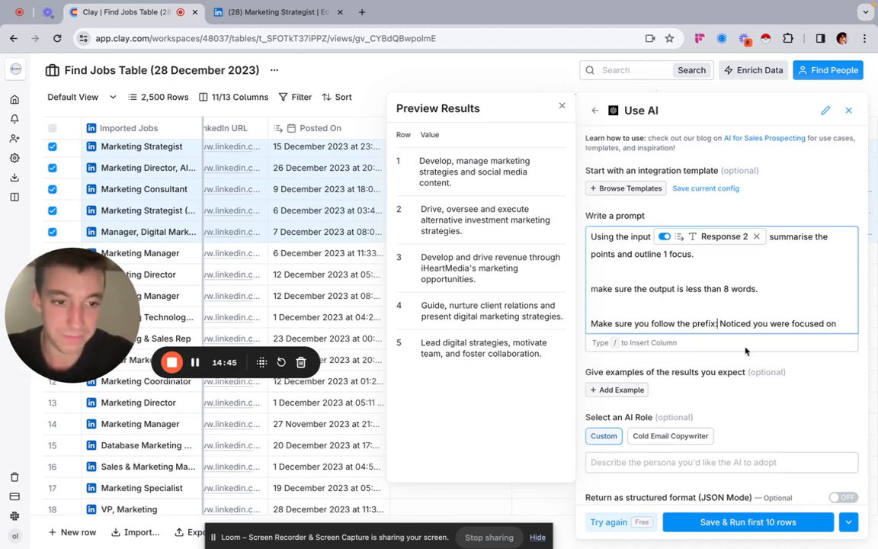
click(609, 522)
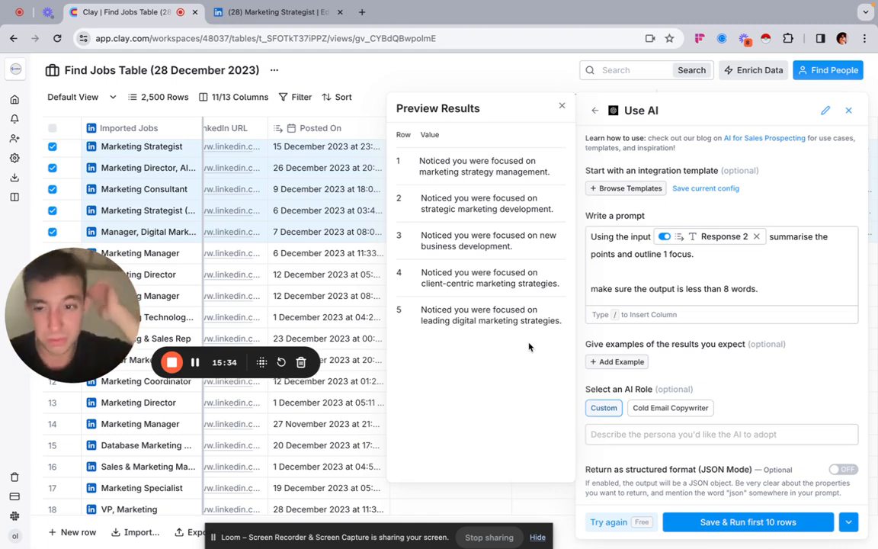
Step: Save the AI column without running it, and run only its Focus Summary cells for the first five rows
click(847, 522)
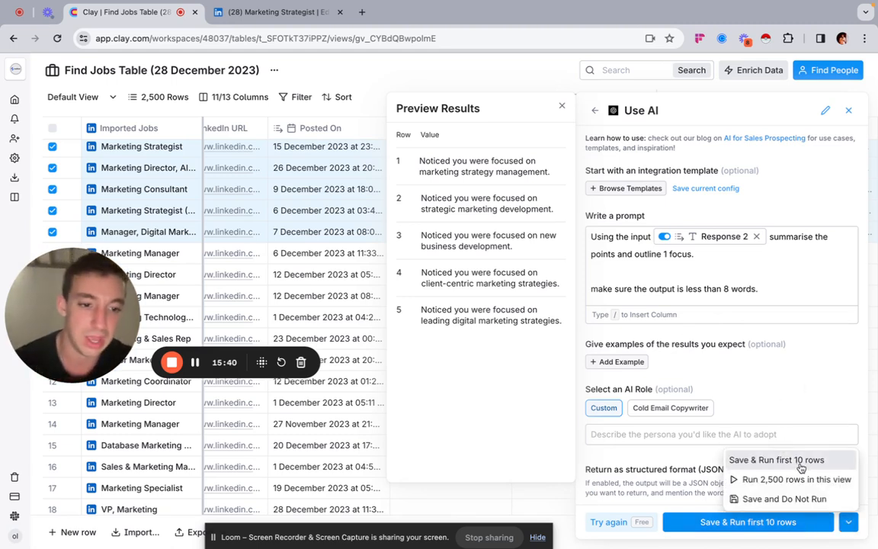
click(778, 499)
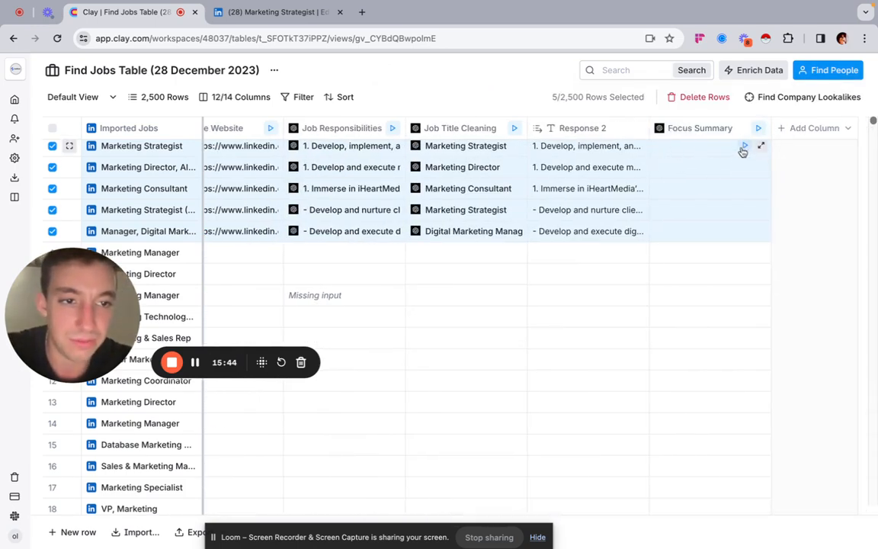
click(744, 146)
click(744, 168)
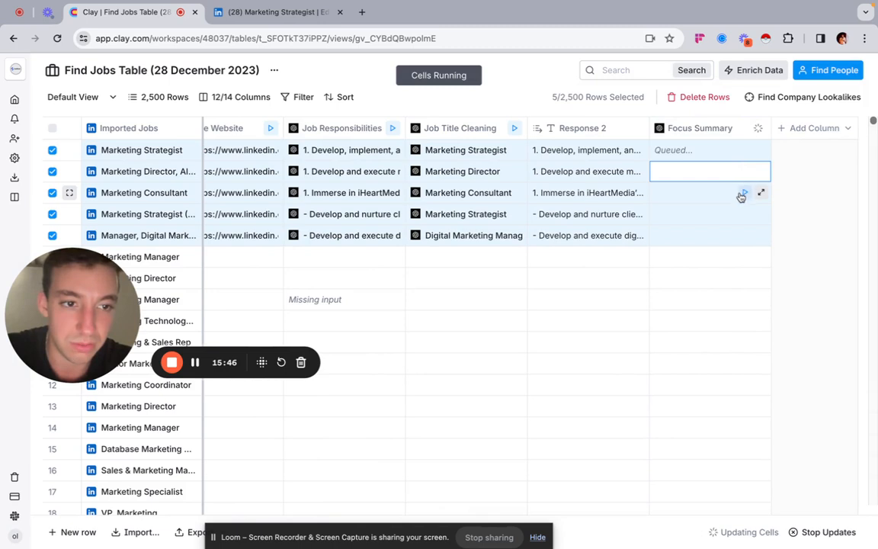
click(743, 193)
click(744, 214)
click(743, 236)
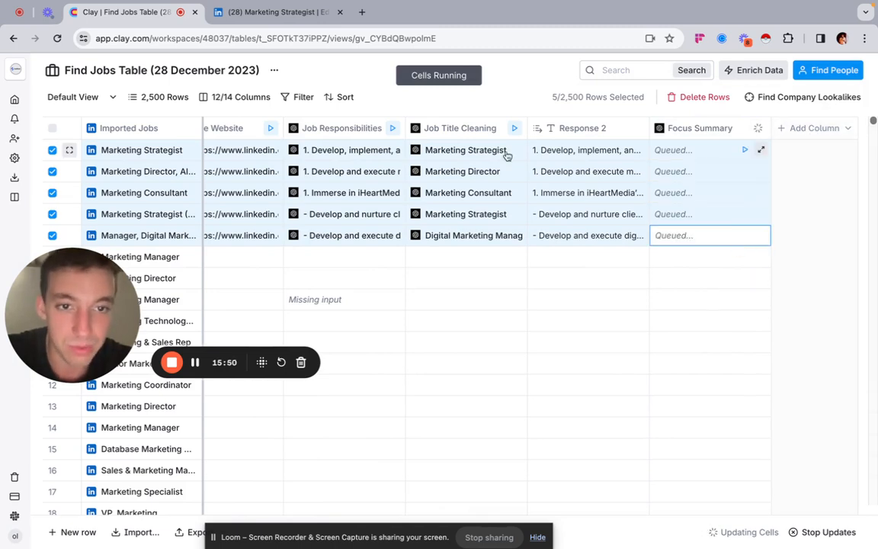
Step: Add a formula column and start its description with "Saw that you were hiring"
click(810, 128)
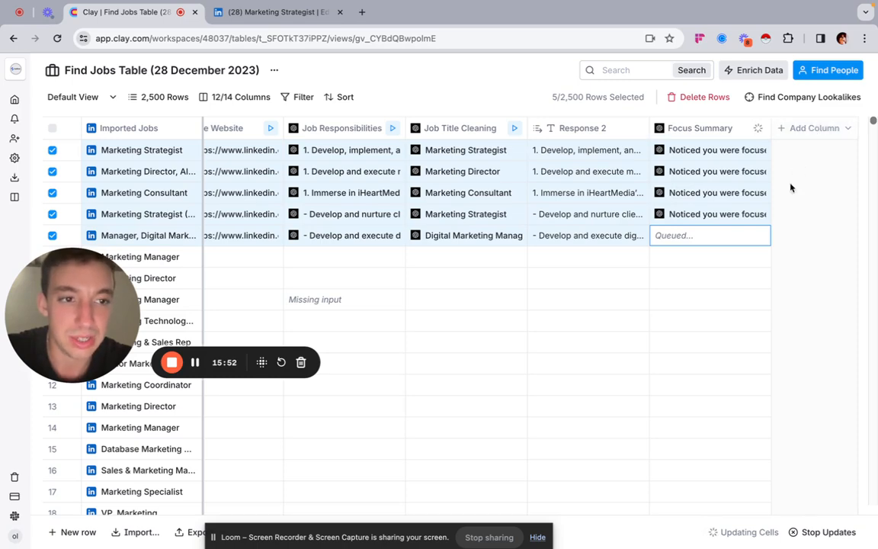
click(779, 278)
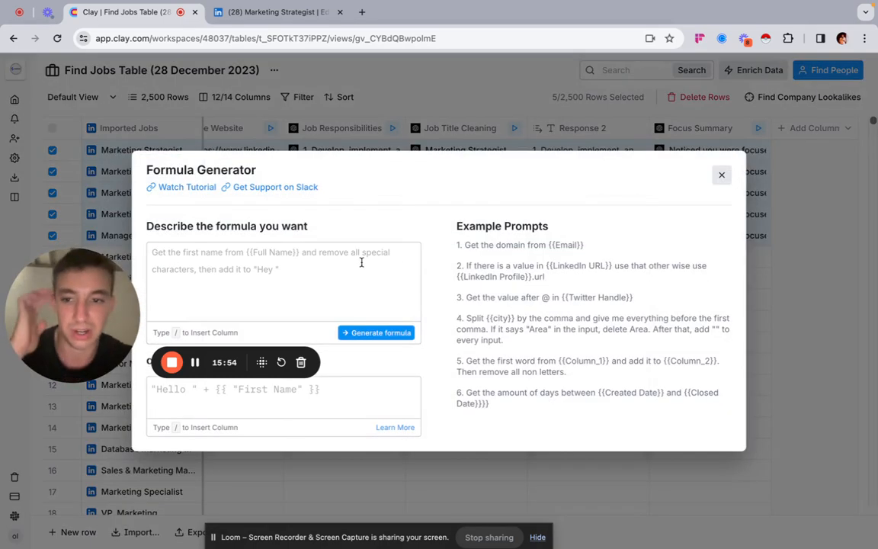
text(S)
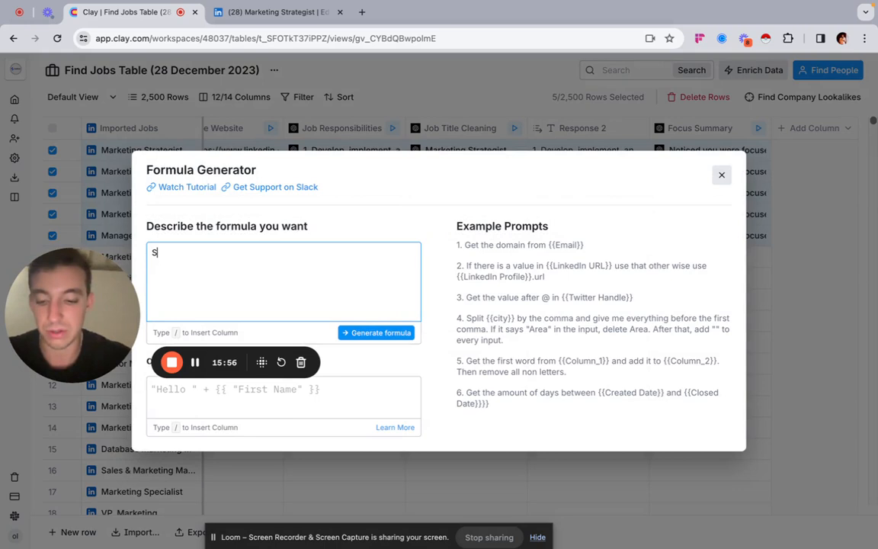
text(aw that yoou)
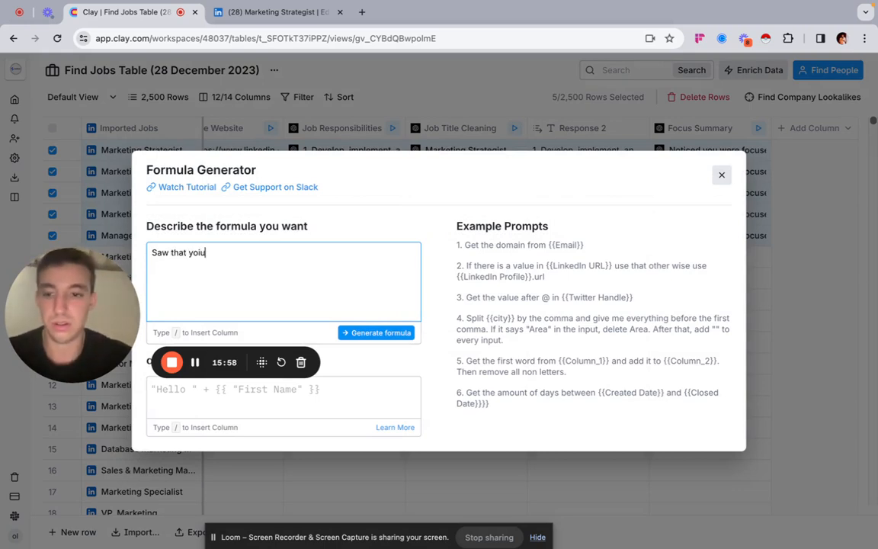
key(BackSpace)
key(BackSpace)
text(oou)
key(BackSpace)
key(BackSpace)
text(u)
key(BackSpace)
text(u were hiring /)
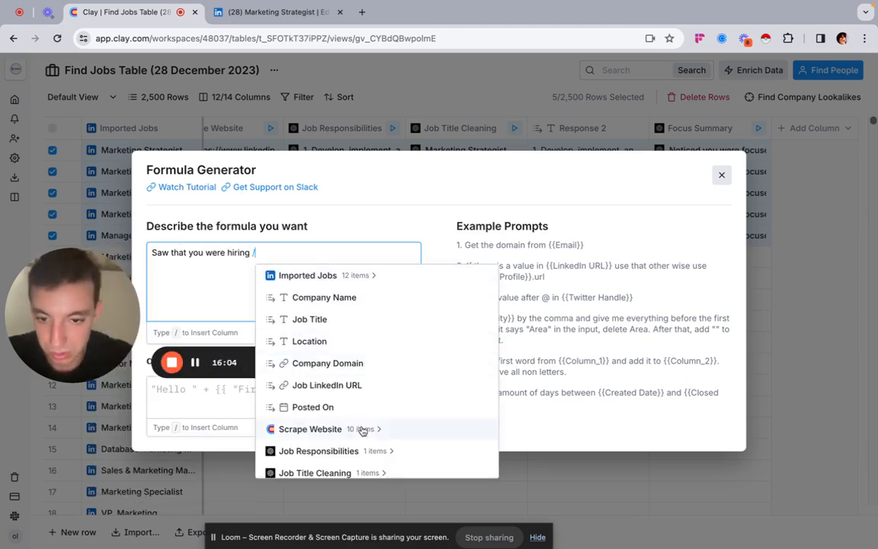
Step: Insert the Job Title Cleaning response into the formula description, followed by a period
scroll(363, 427, down, 2)
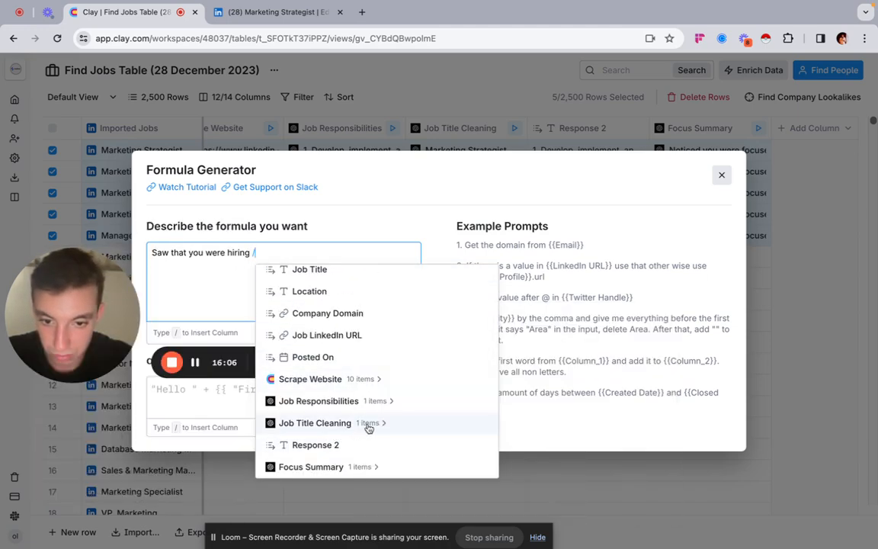
click(388, 424)
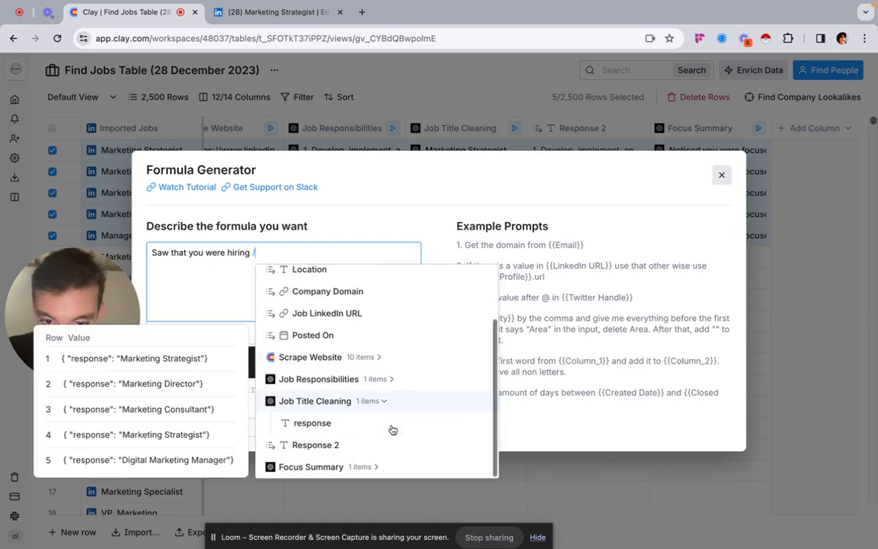
click(340, 432)
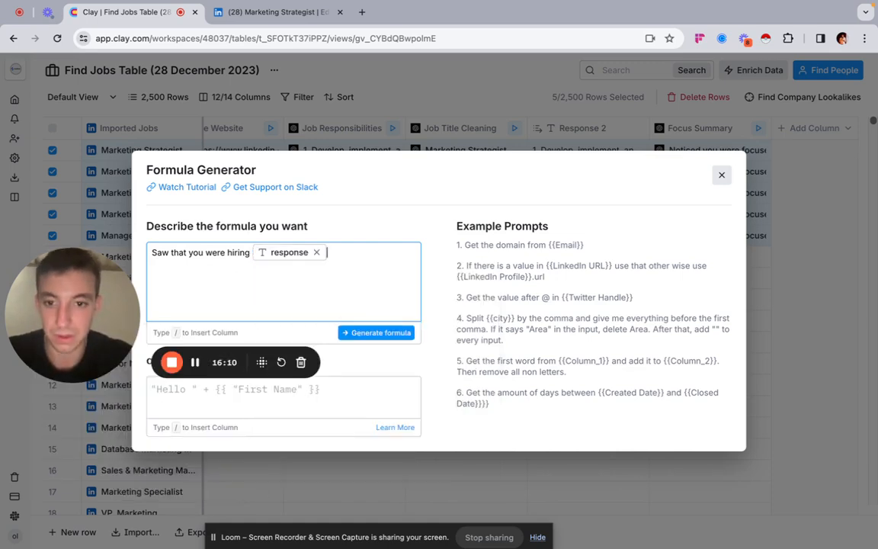
text(. Npo)
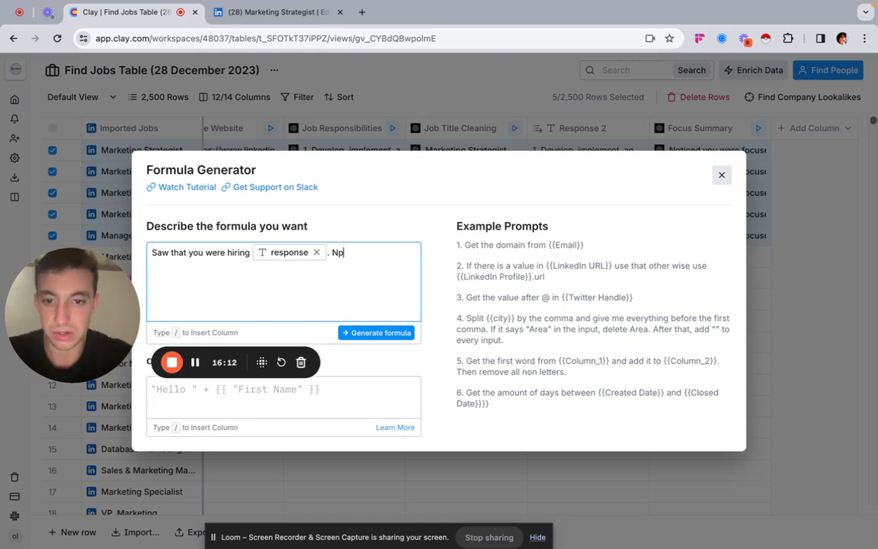
key(BackSpace)
text(/)
scroll(413, 459, down, 2)
click(407, 448)
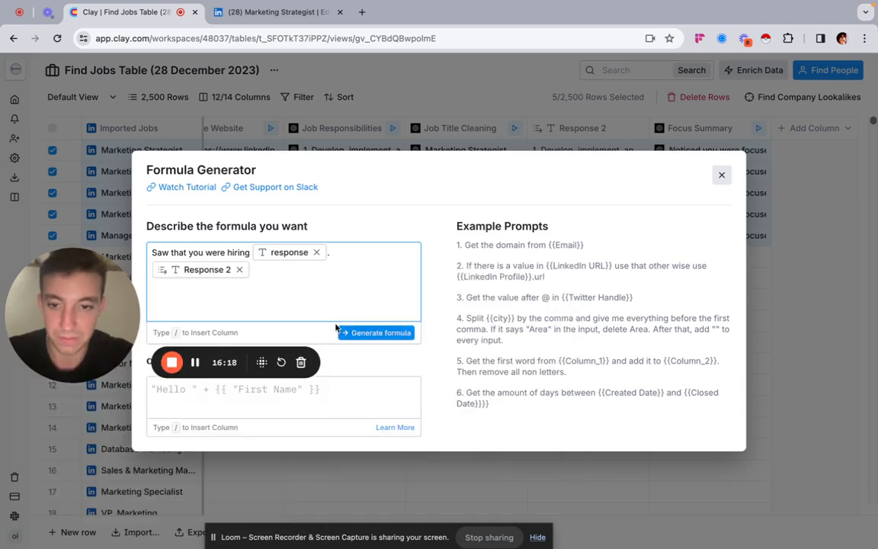
mouse_move(242, 273)
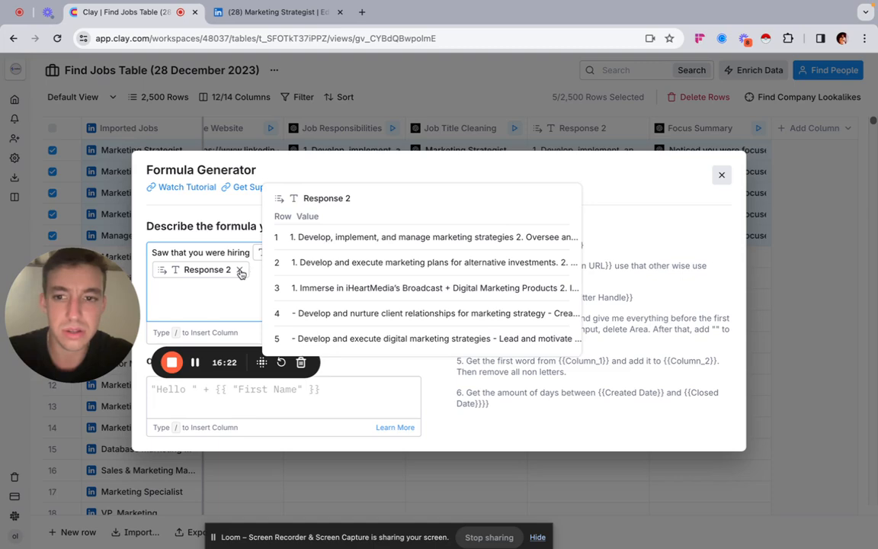
Step: Insert the Focus Summary response after the period and generate the formula
text(/)
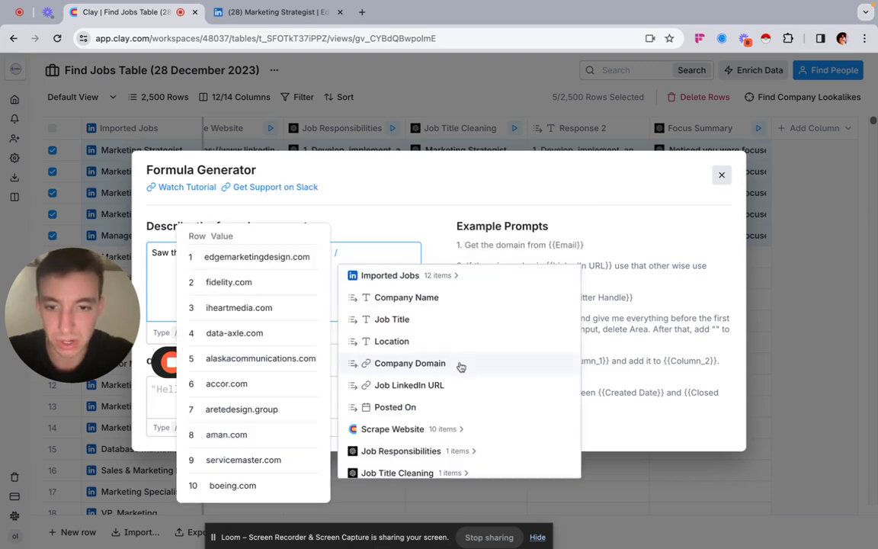
scroll(457, 381, down, 3)
click(415, 470)
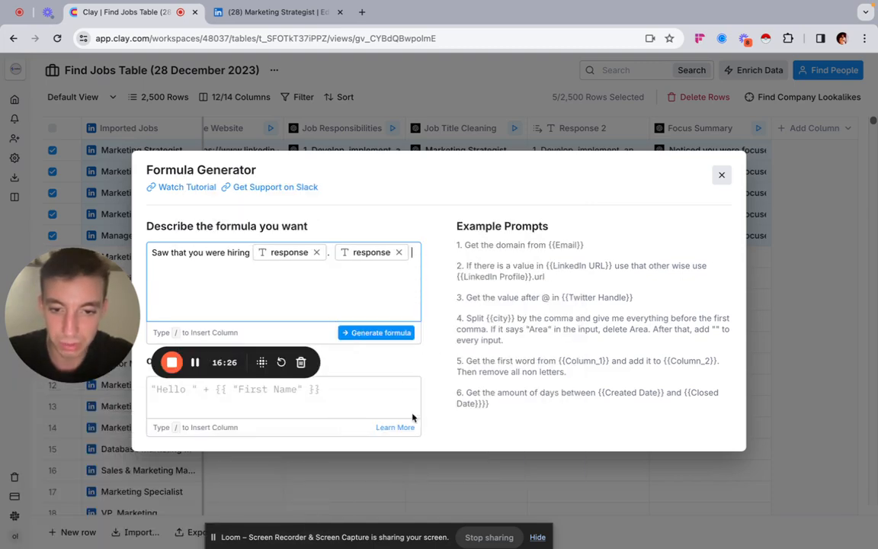
click(345, 333)
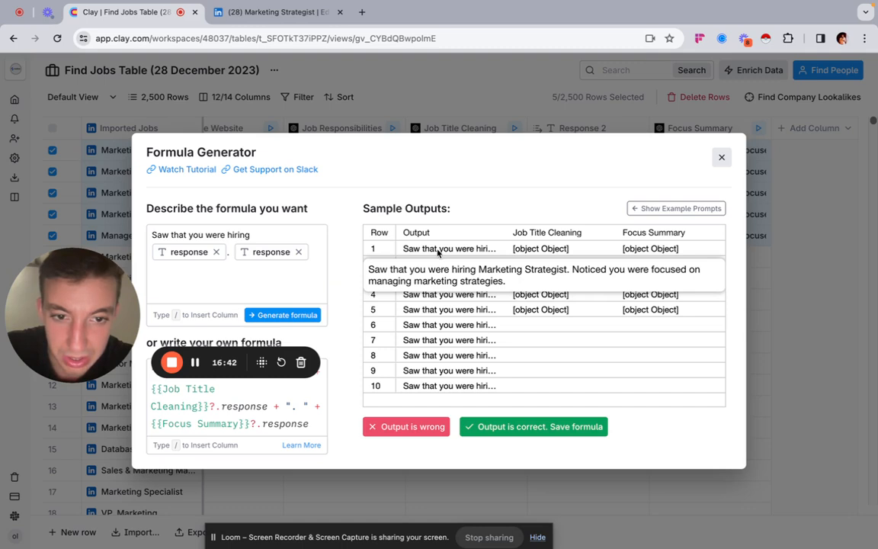
Step: Insert "a" before the job title reference in the description and regenerate the formula
click(261, 235)
text(a)
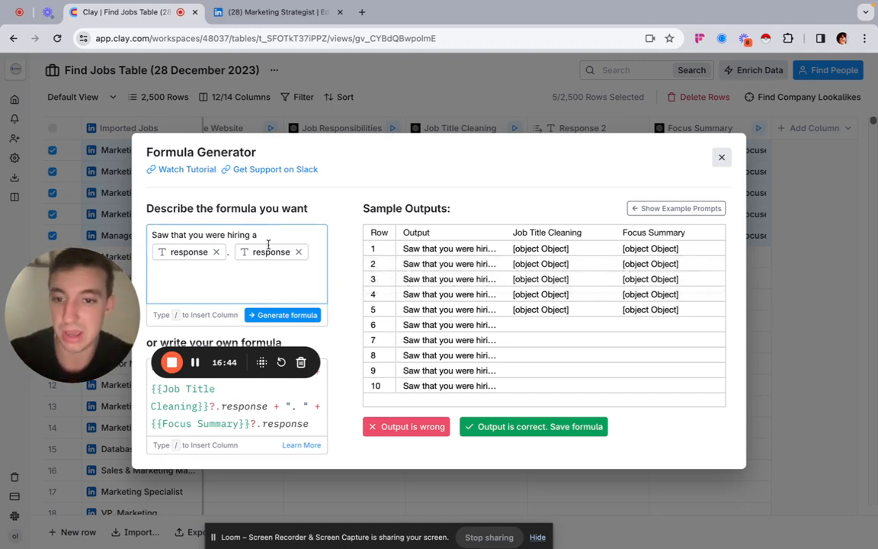
click(279, 313)
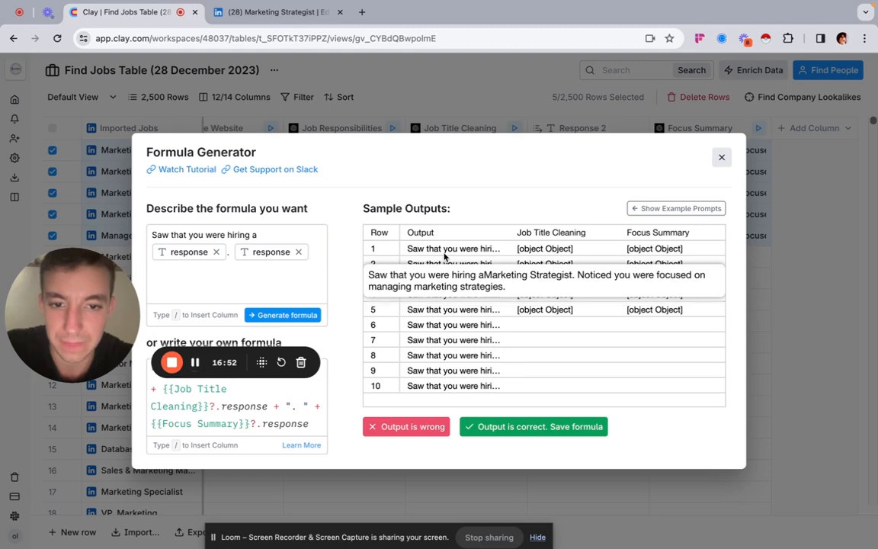
Step: Add a space between "a" and the job title reference, regenerate the formula and save it as correct
click(236, 228)
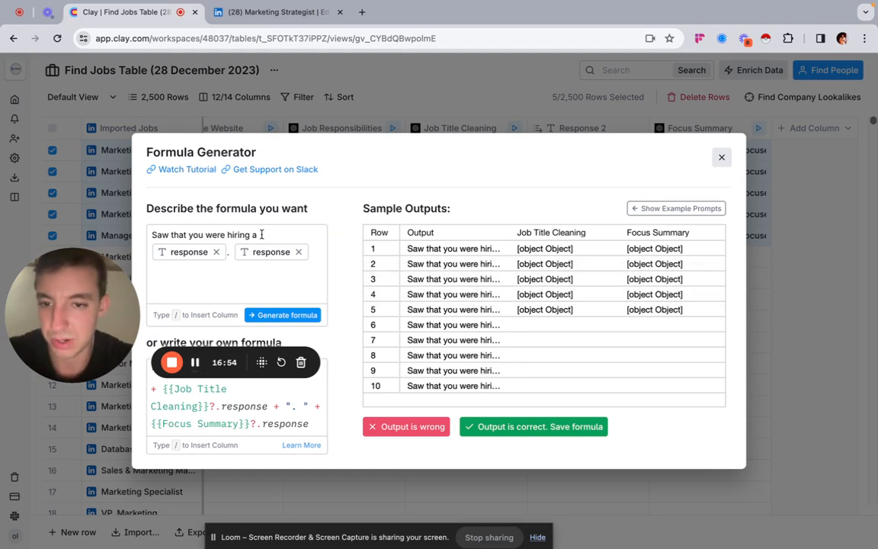
click(284, 315)
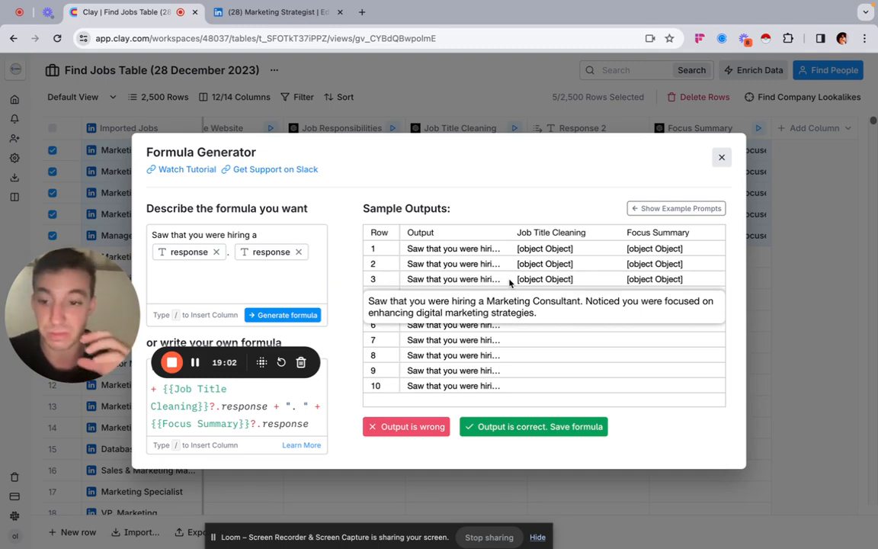
click(535, 426)
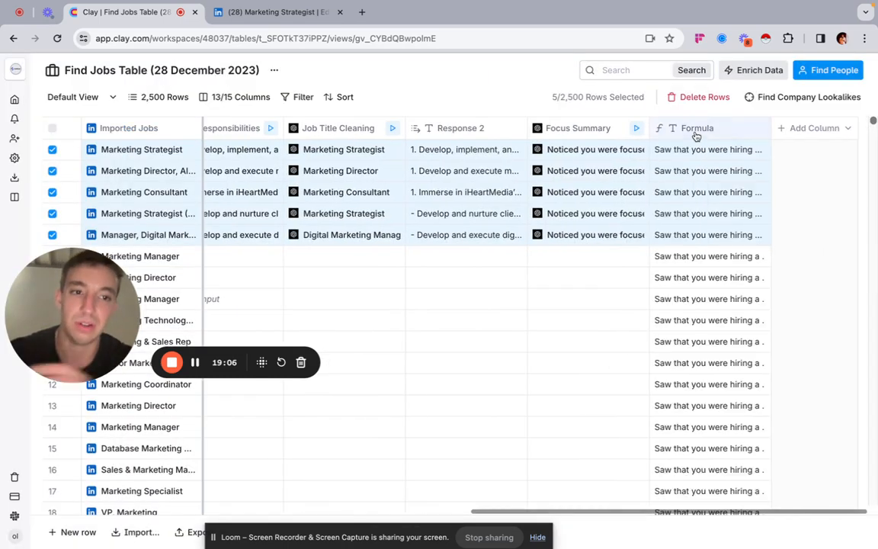
Step: Rename the outreach formula column as First Line
click(696, 135)
text(First )
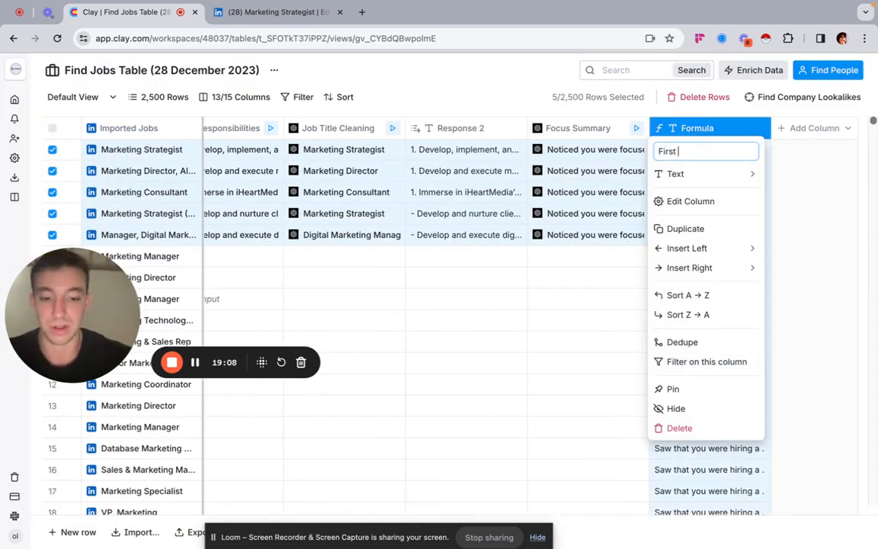
text(Line)
key(Return)
Step: Examine the full generated outreach text in the First Line cells of several of the selected job rows
click(709, 149)
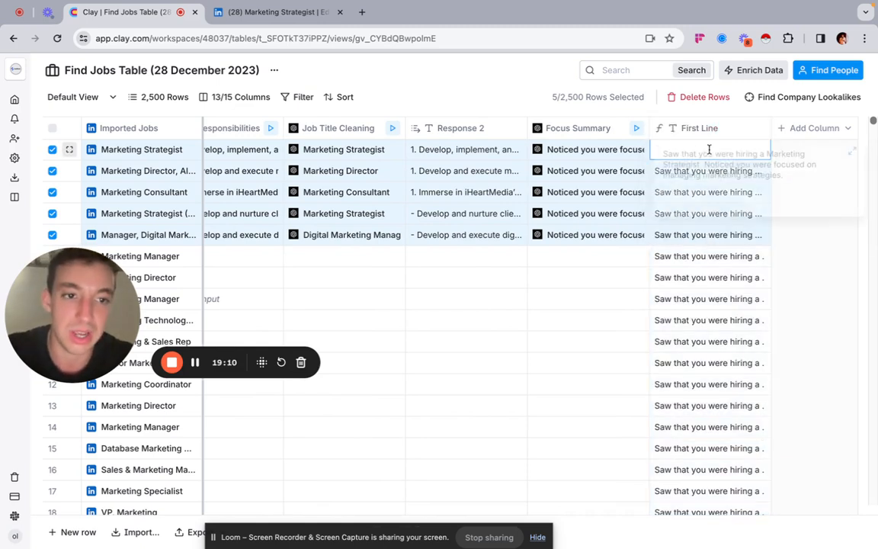
click(706, 261)
click(701, 195)
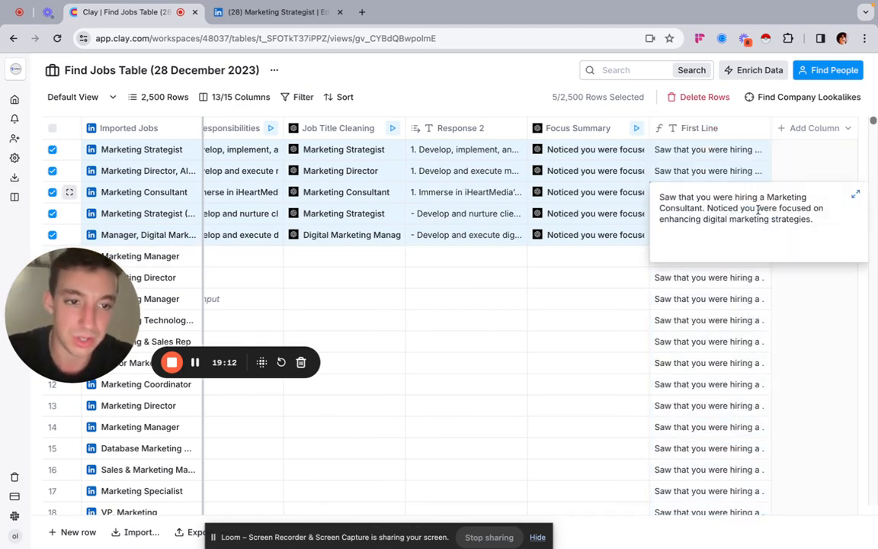
key(Escape)
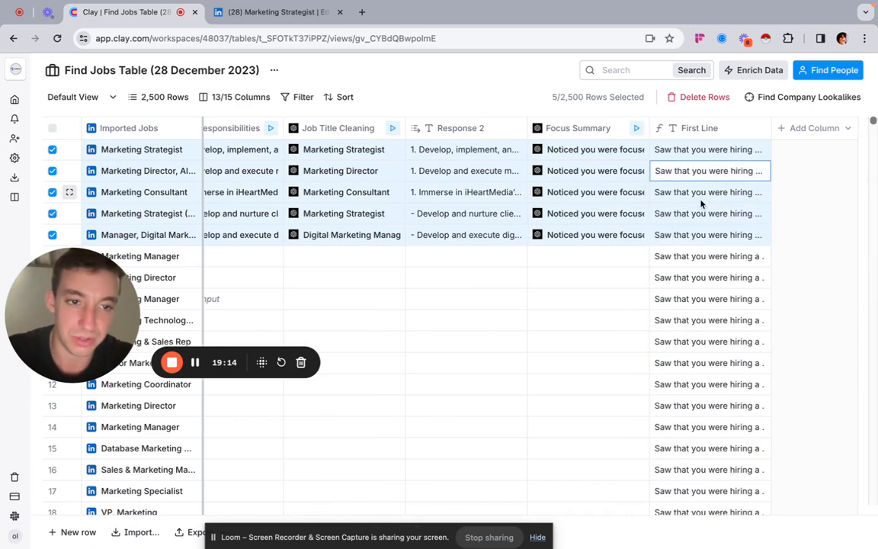
click(701, 213)
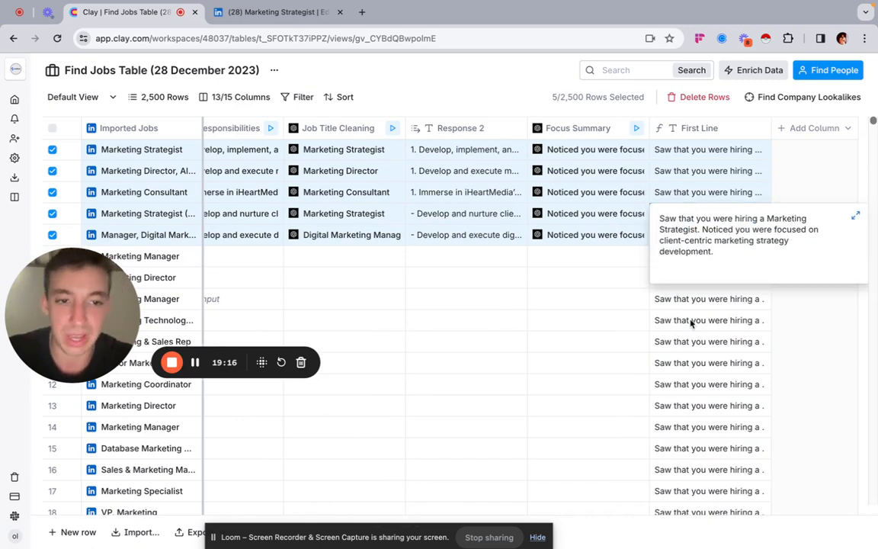
click(690, 171)
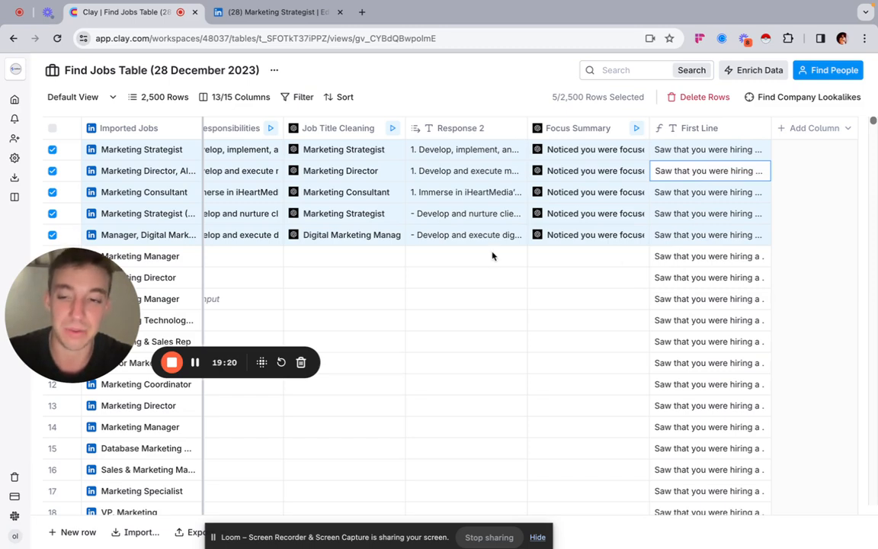
scroll(492, 255, left, 2)
scroll(493, 255, left, 1)
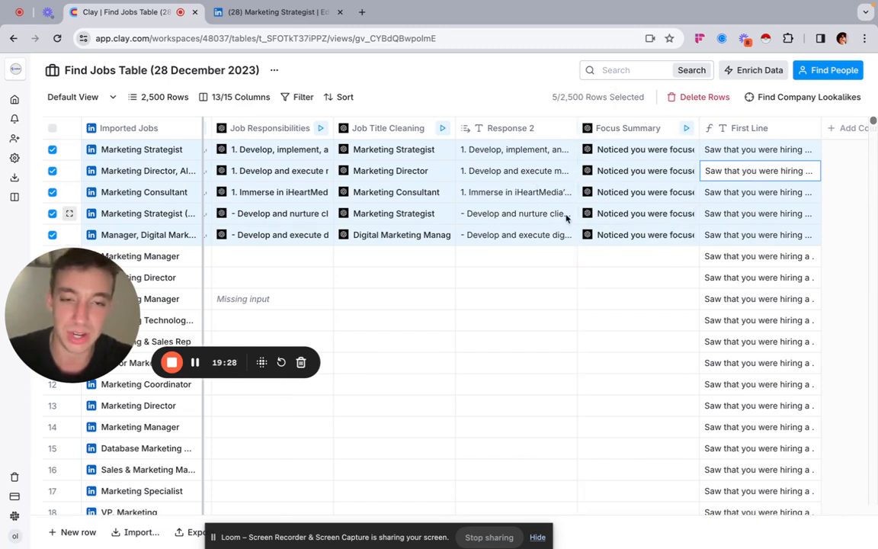
scroll(564, 216, left, 5)
scroll(567, 218, right, 5)
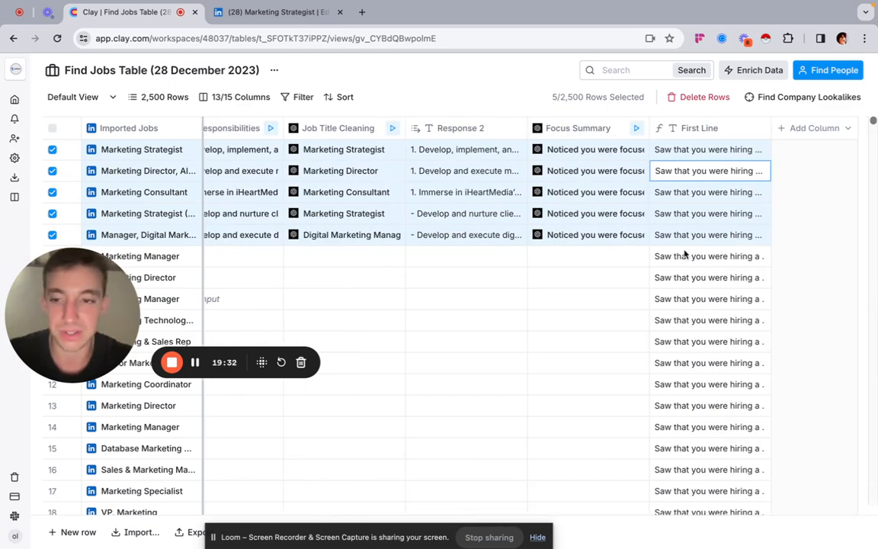
click(705, 215)
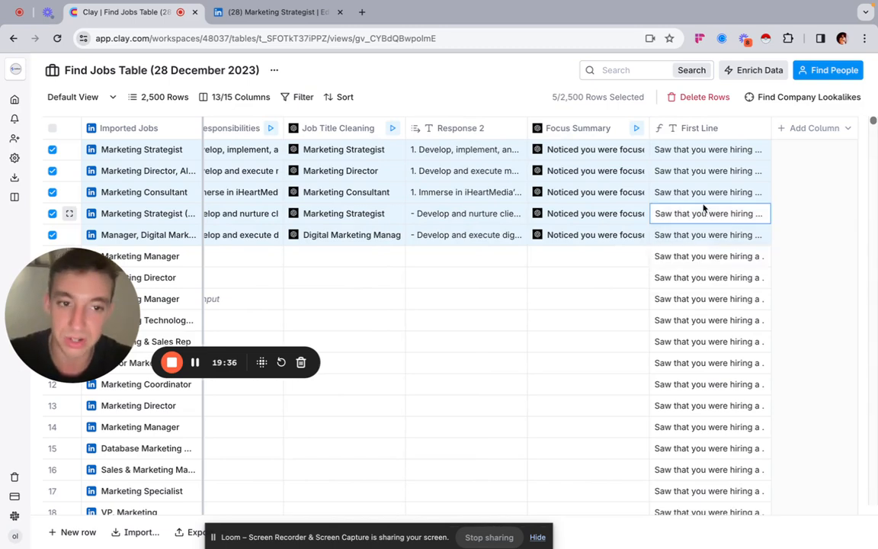
click(704, 196)
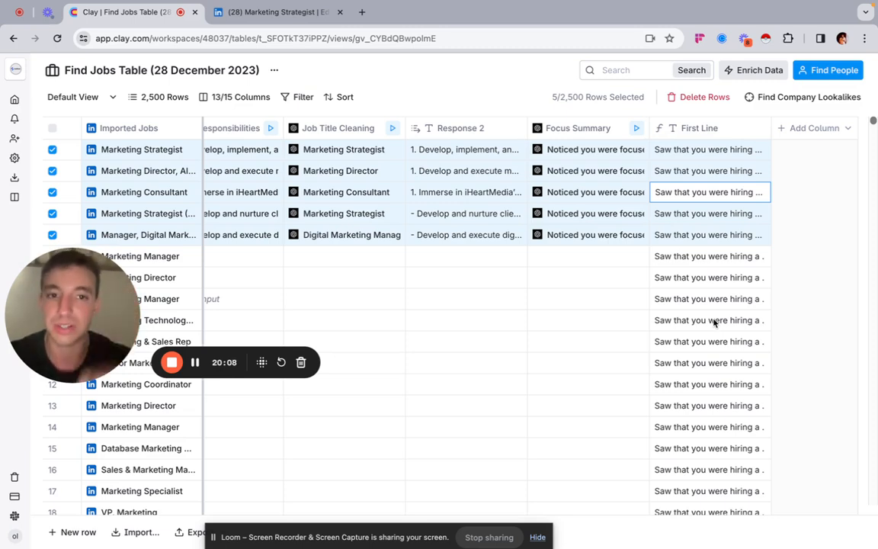
scroll(714, 323, left, 2)
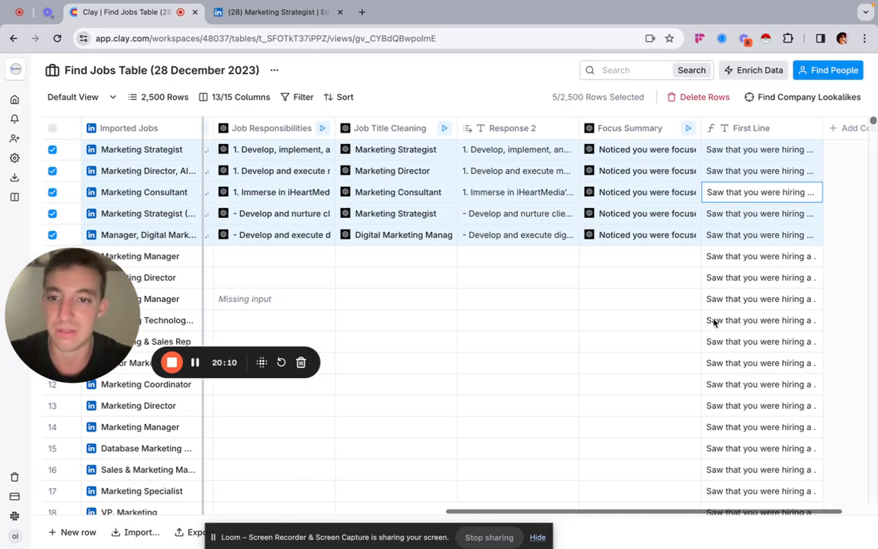